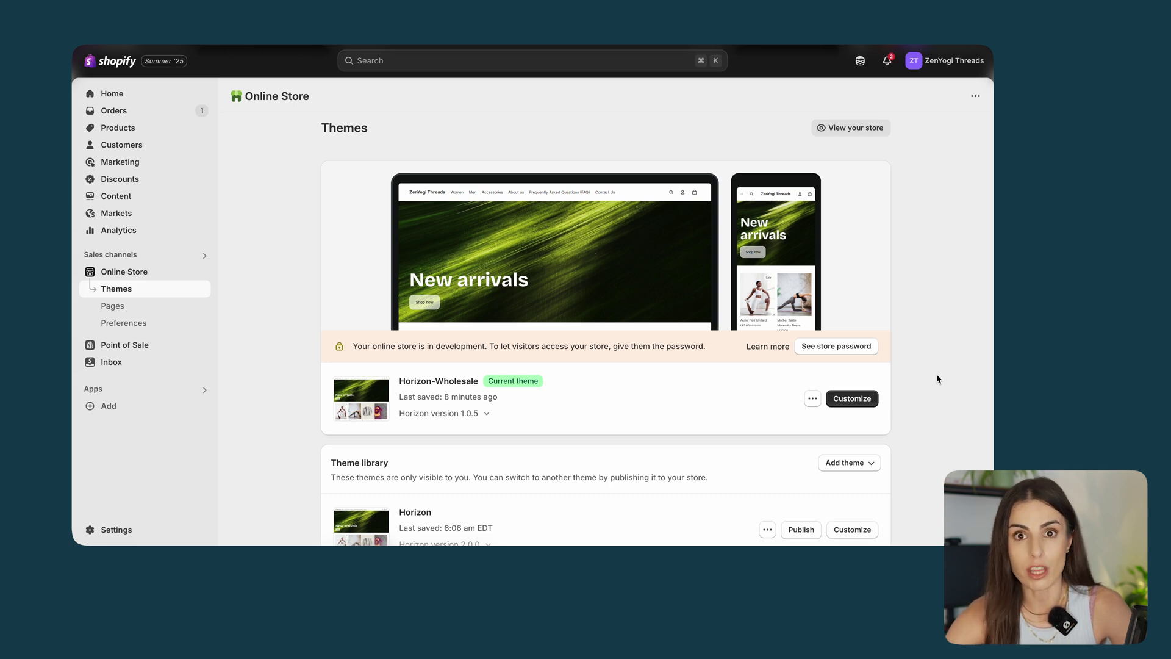
In the Horizon-Wholesale theme editor, start a new page template based on Default page.
left_click(869, 403)
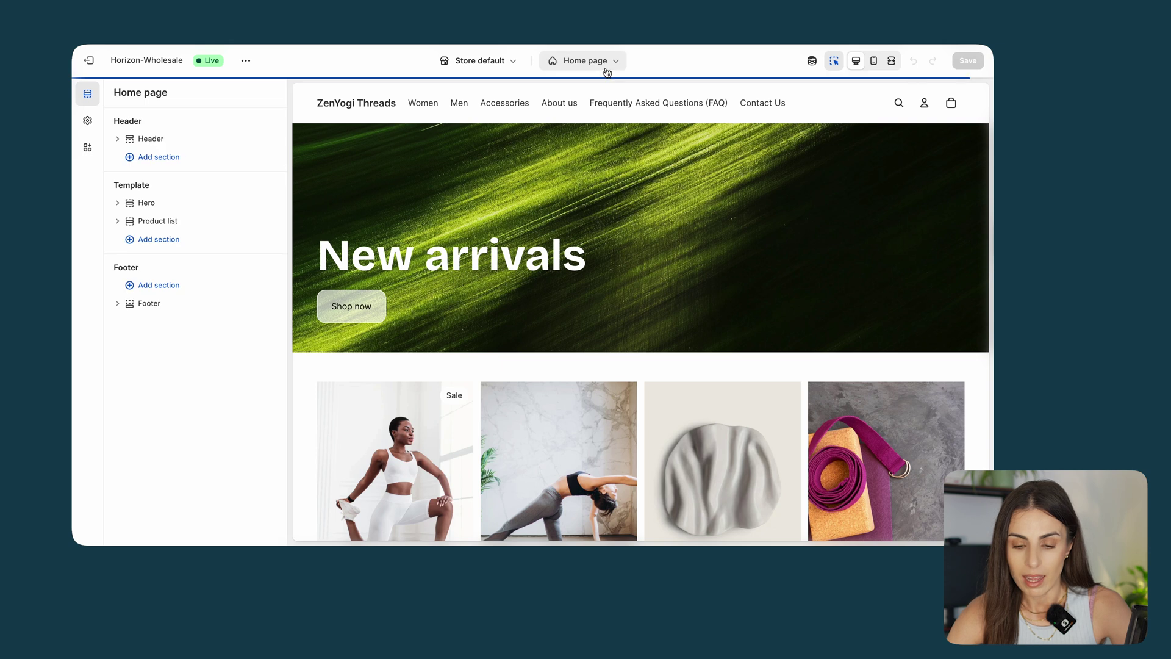
left_click(606, 68)
left_click(559, 275)
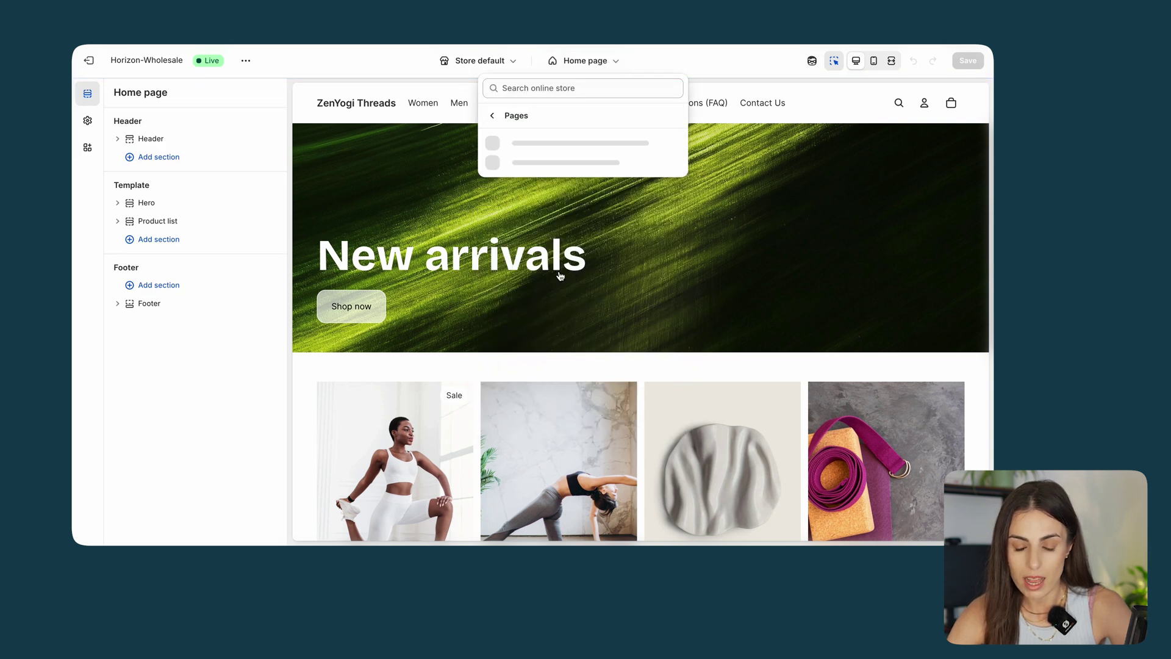
left_click(552, 210)
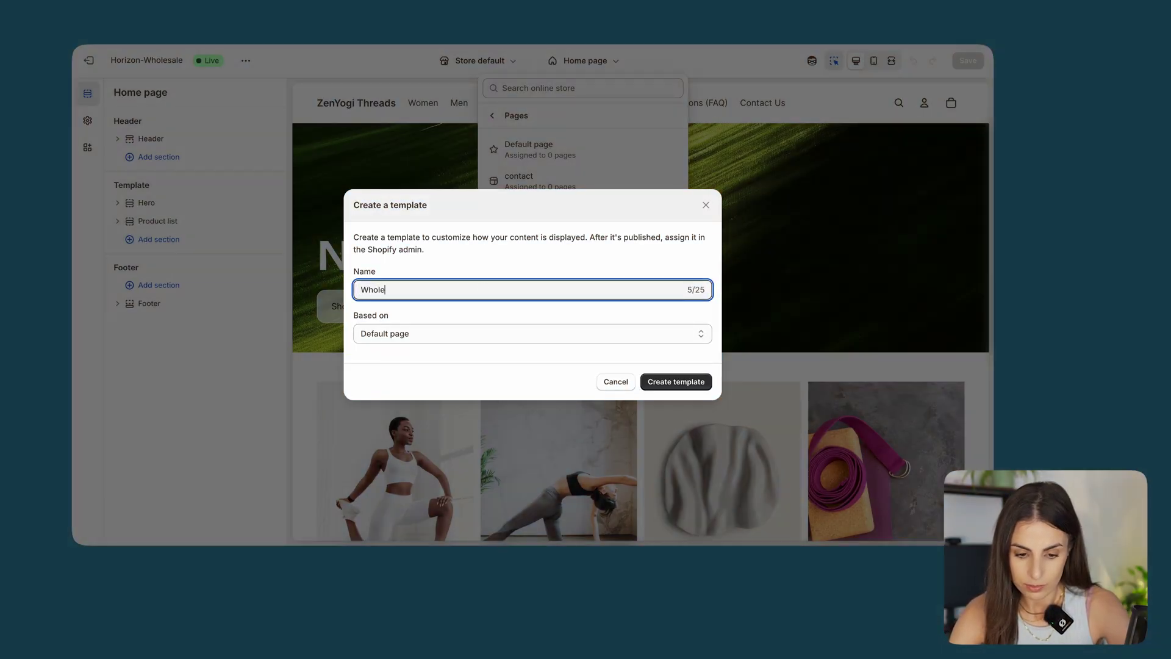
Create the wholesale page template and go to the admin's Online Store pages list.
left_click(691, 383)
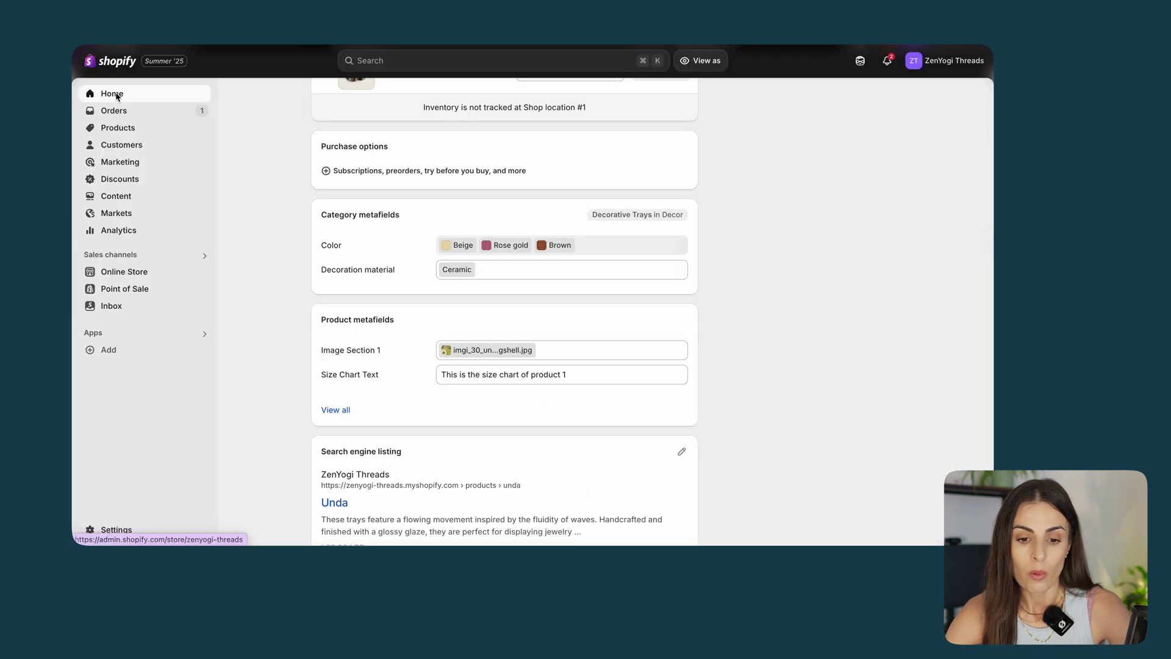
left_click(114, 94)
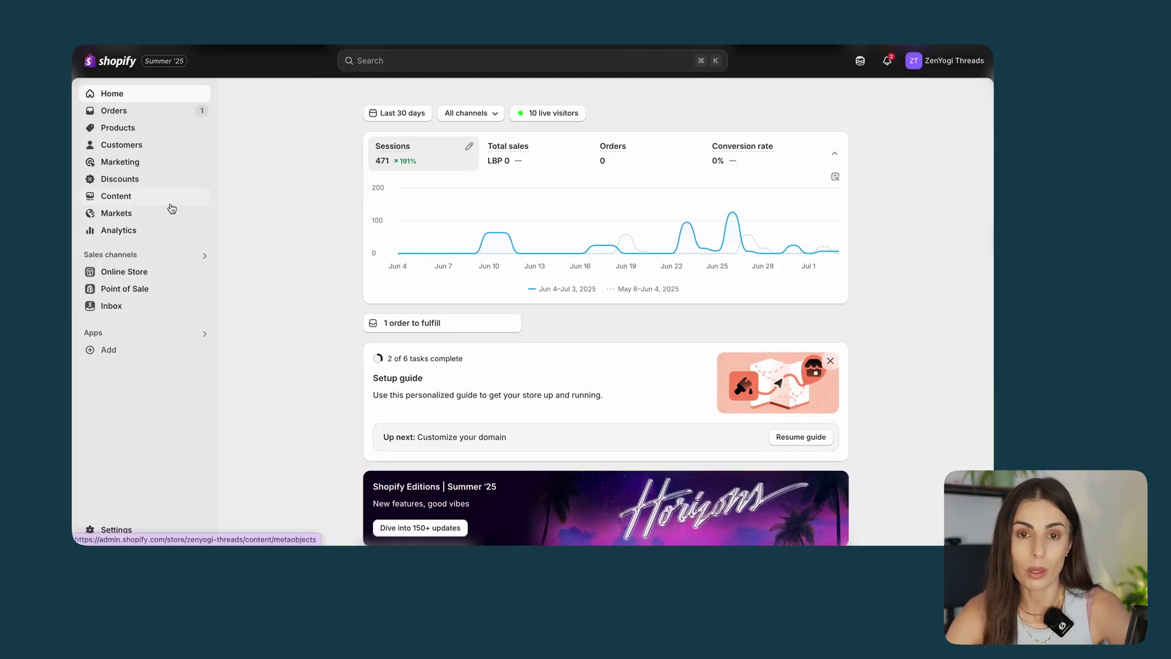
left_click(128, 271)
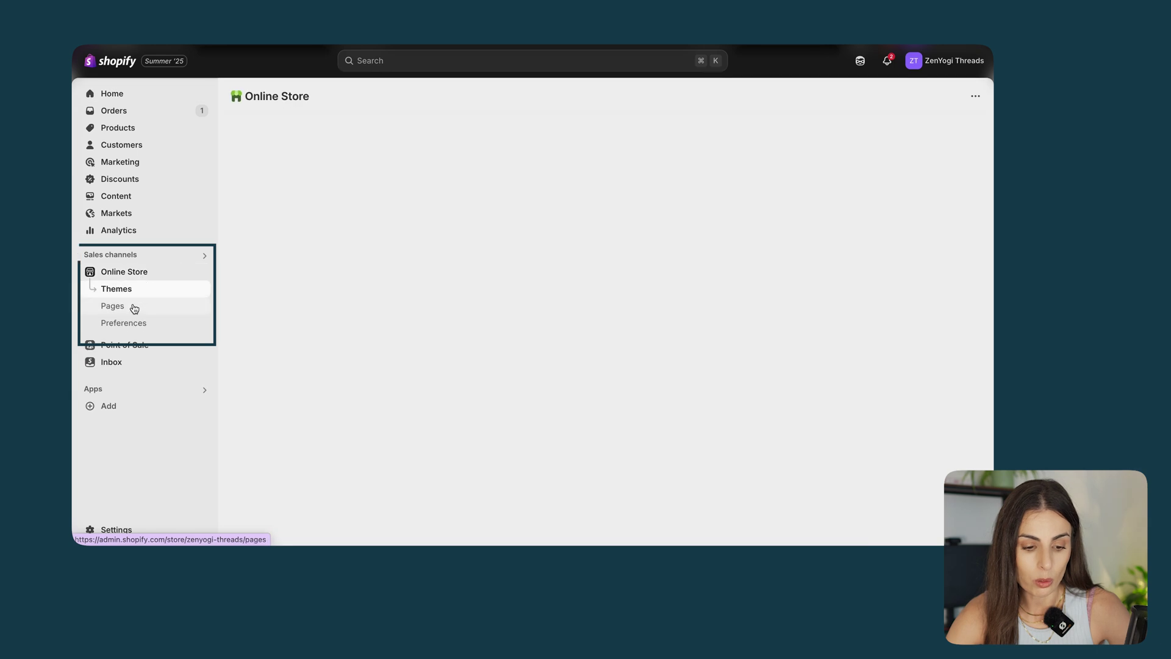
left_click(133, 307)
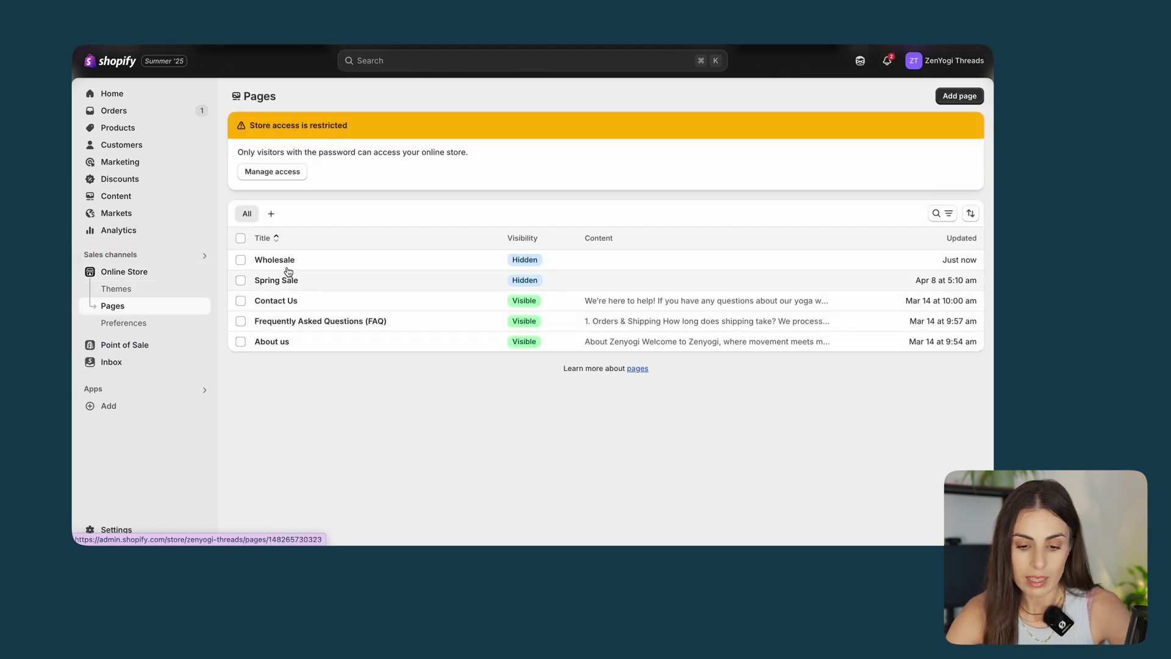
Make the Wholesale page visible, assign it the wholesale template, and save.
left_click(286, 263)
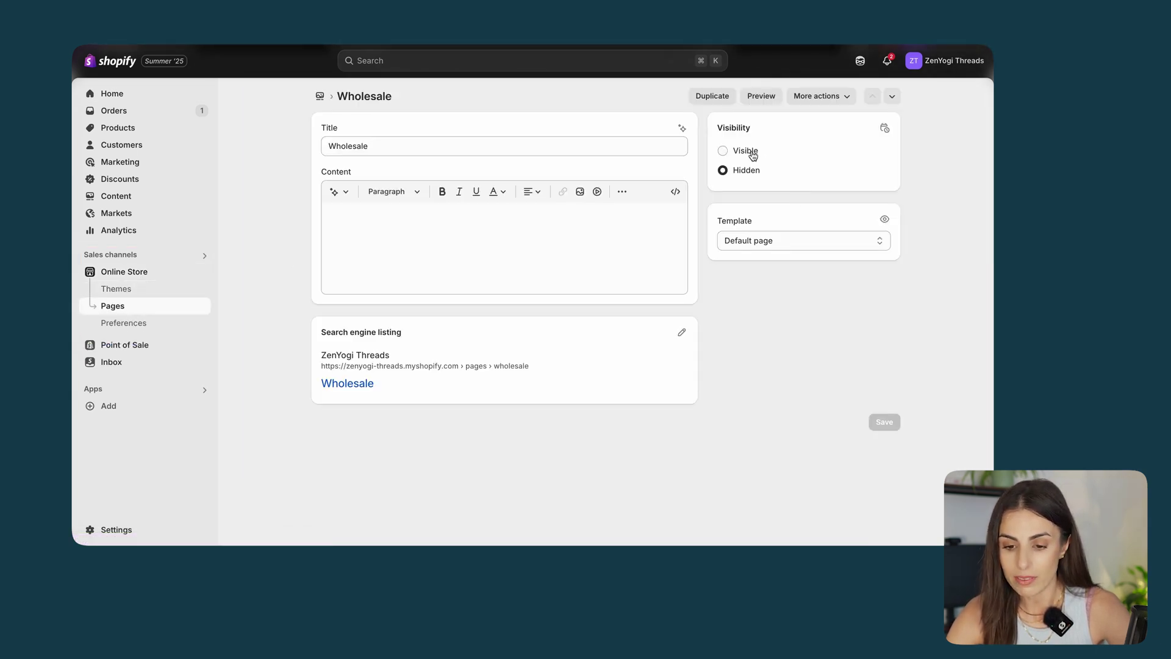
left_click(753, 155)
left_click(758, 252)
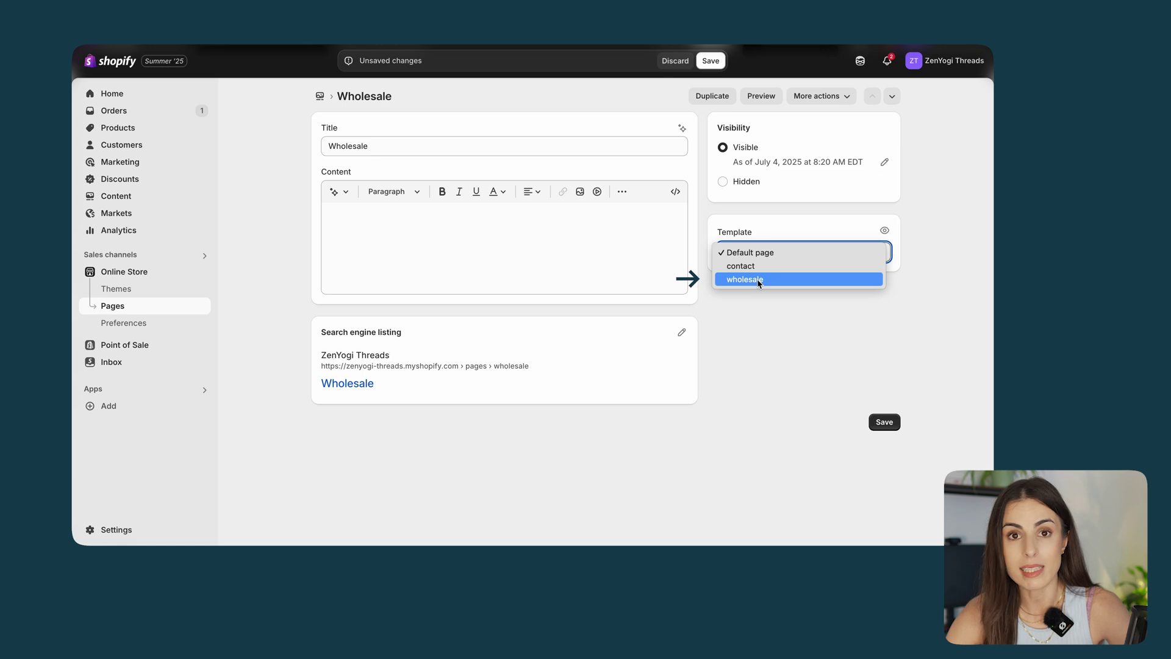
left_click(756, 280)
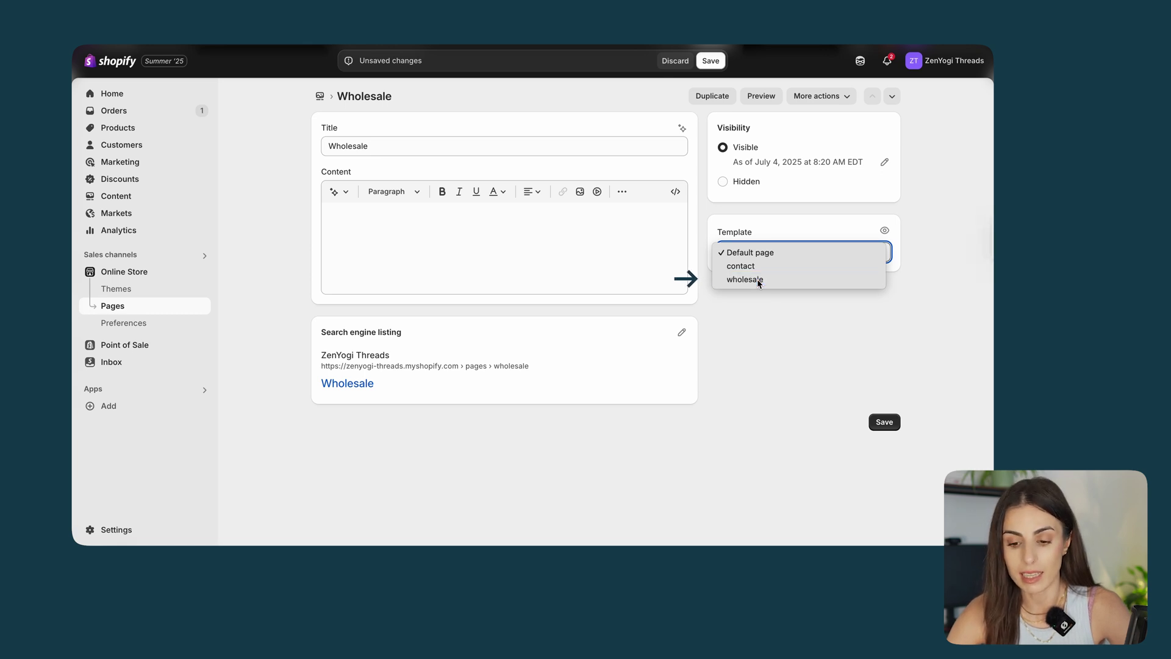
left_click(886, 423)
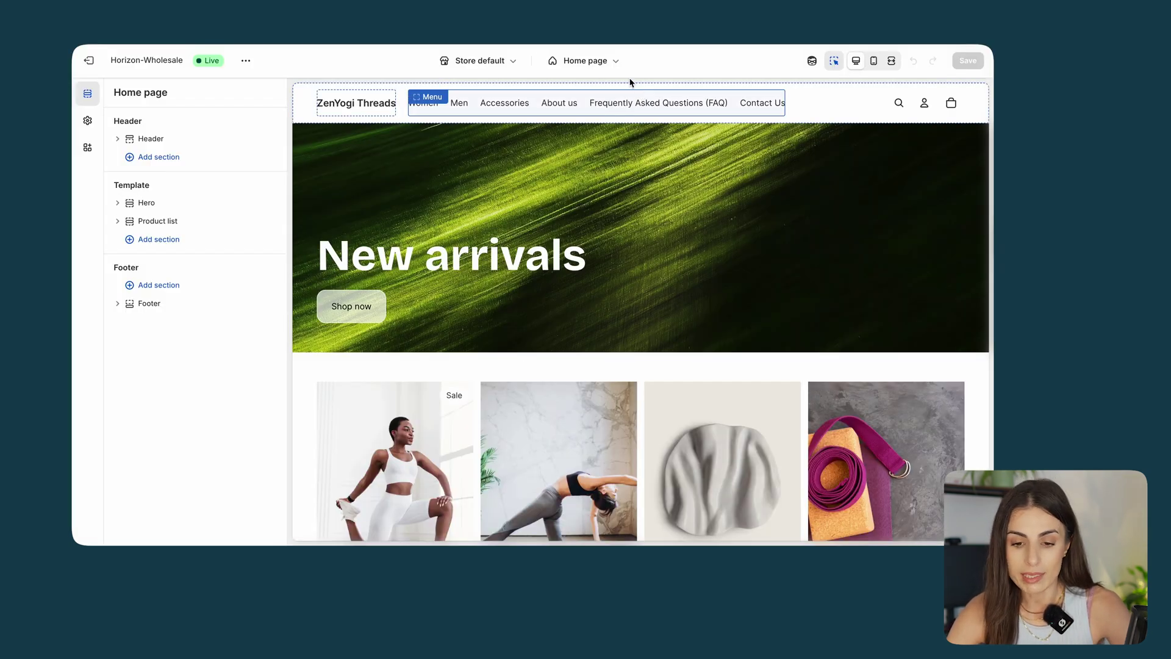
Switch the theme editor to the Pages > wholesale template and begin adding a section.
left_click(584, 61)
left_click(571, 286)
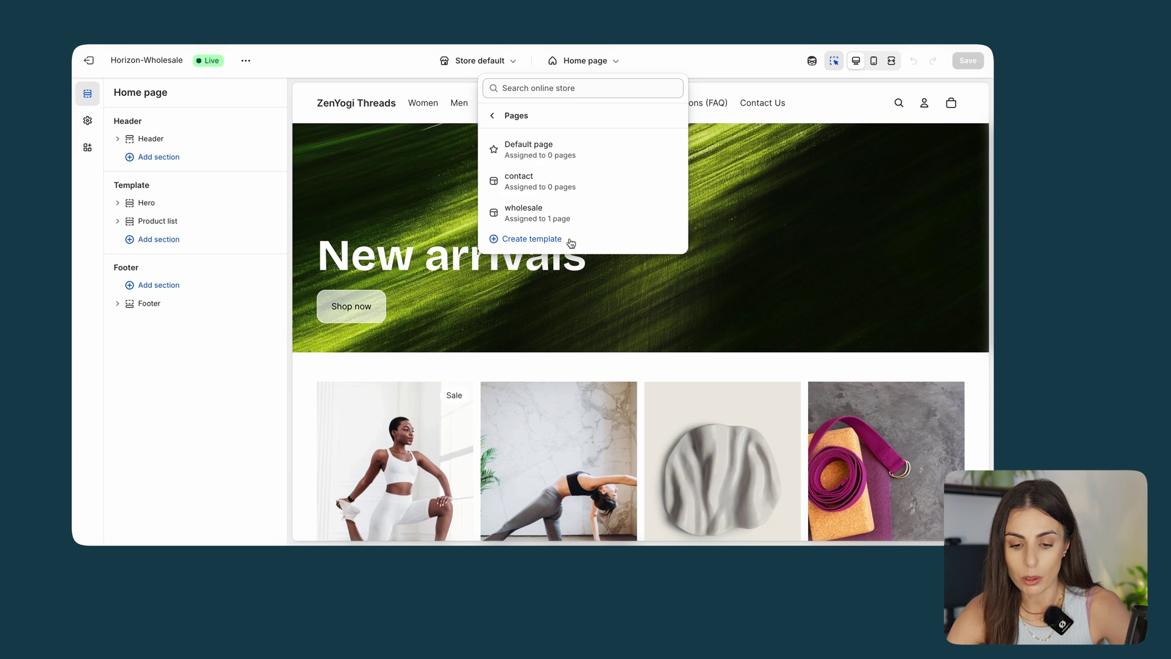
left_click(567, 217)
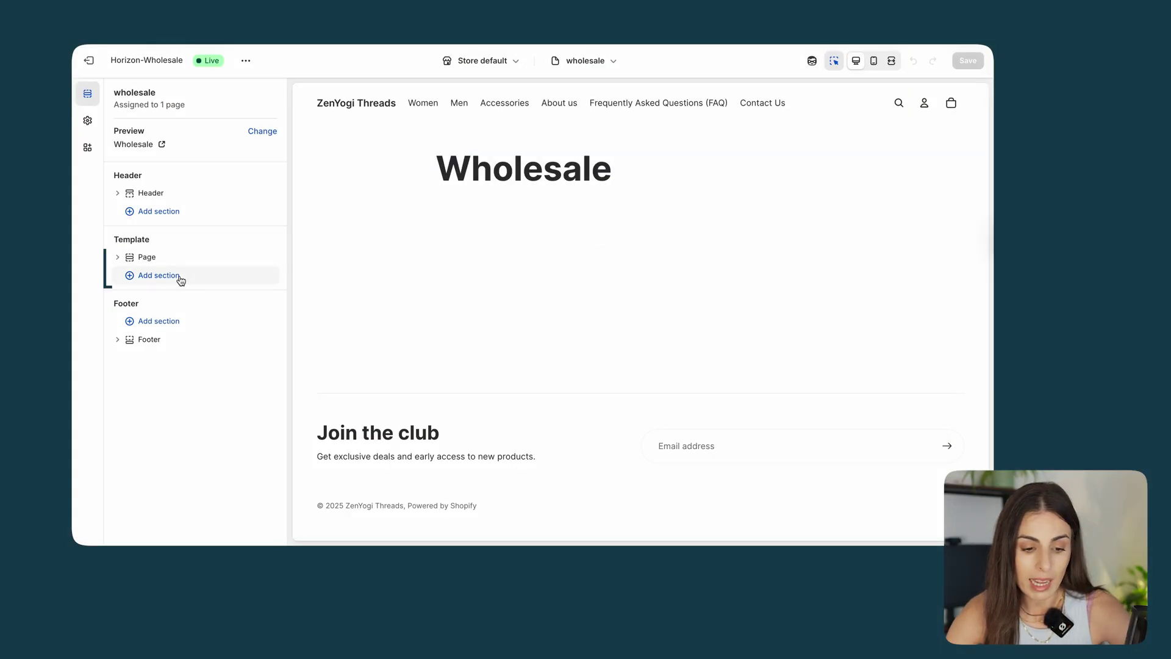
left_click(159, 275)
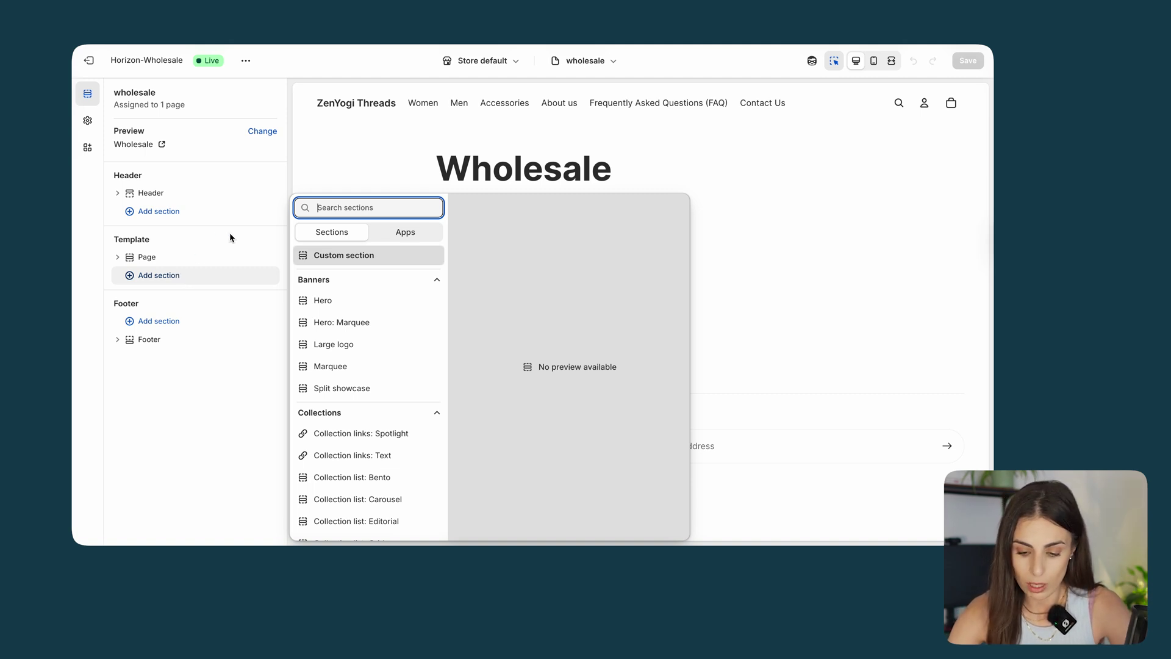
Add a Hero section to the wholesale template.
type("ima")
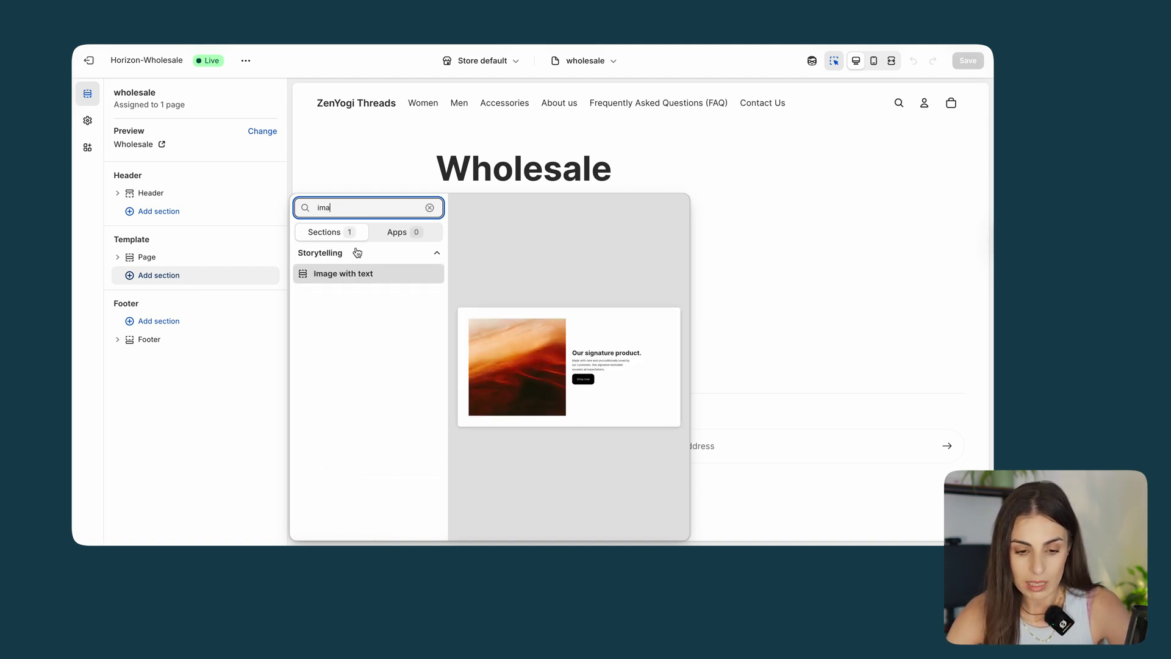
key("BackSpace")
key("BackSpace")
key("BackSpace")
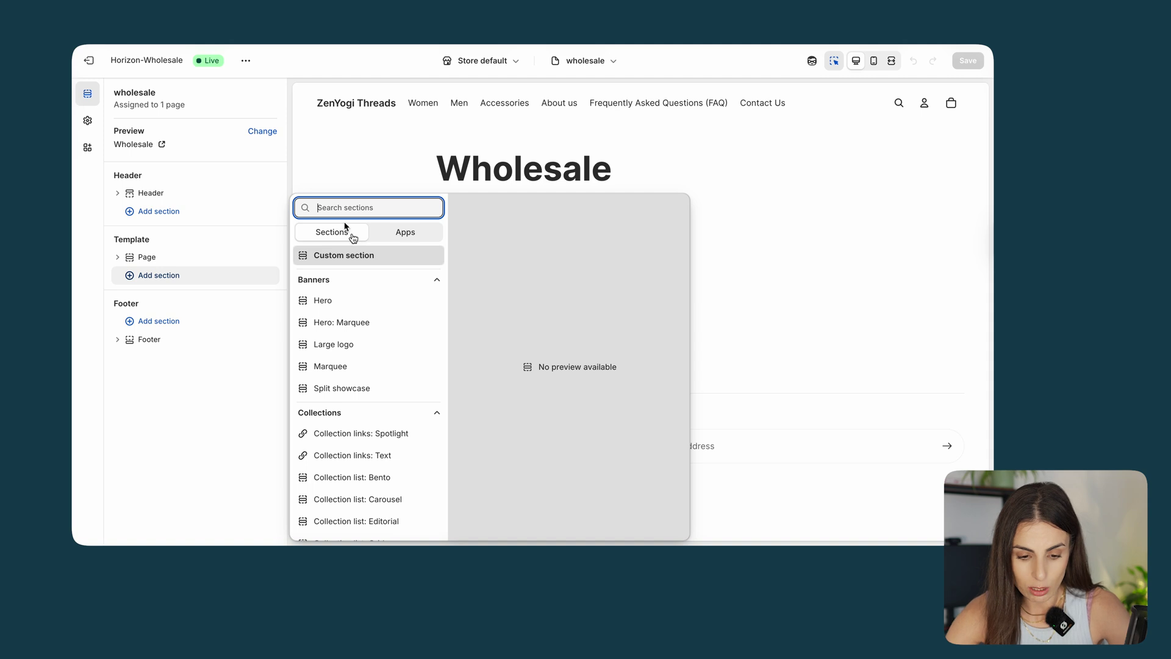
left_click(382, 303)
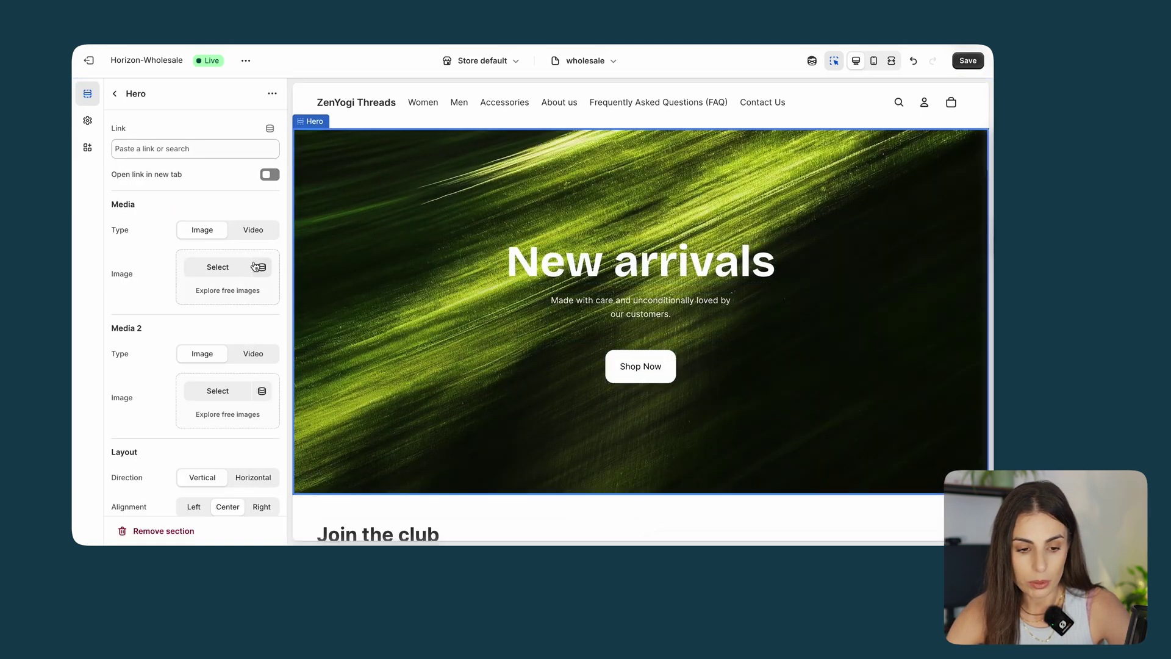
left_click(115, 94)
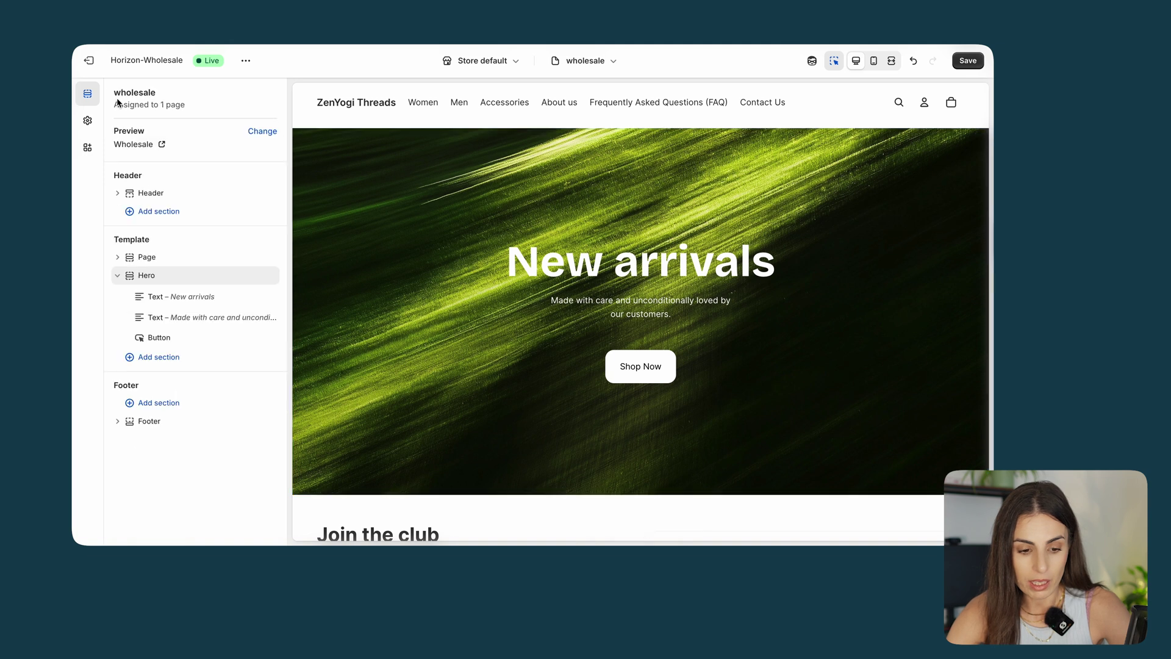
Replace the Hero's New arrivals heading with 'Become A Wholesaler'.
left_click(178, 297)
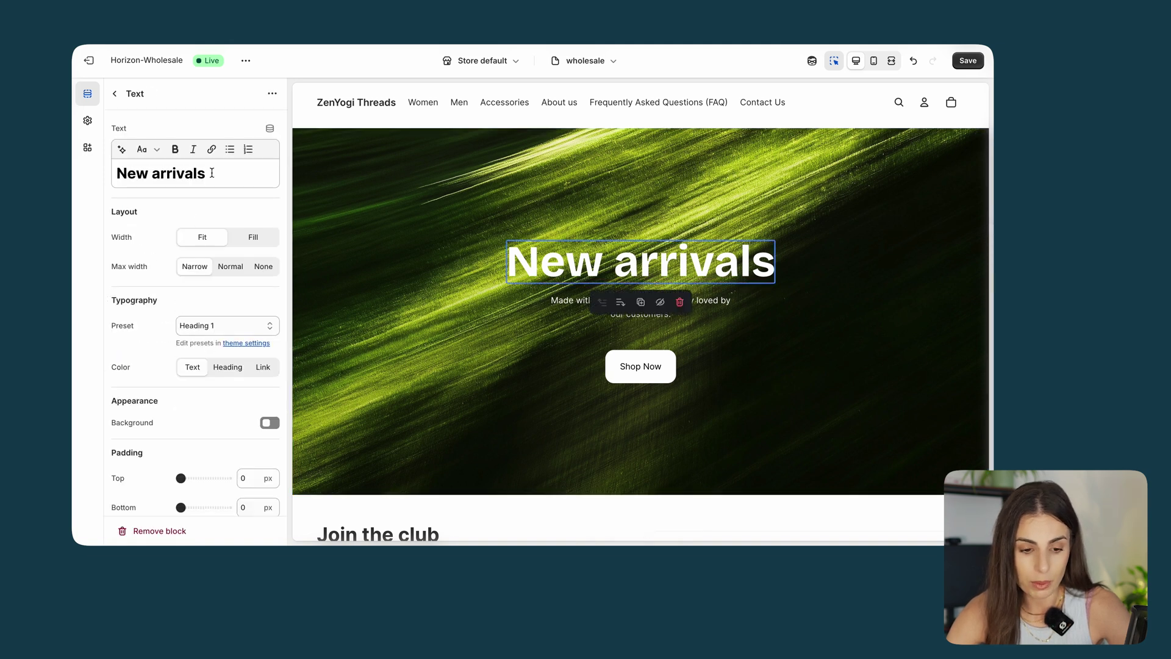
left_click_drag(212, 173, 73, 176)
type("Be")
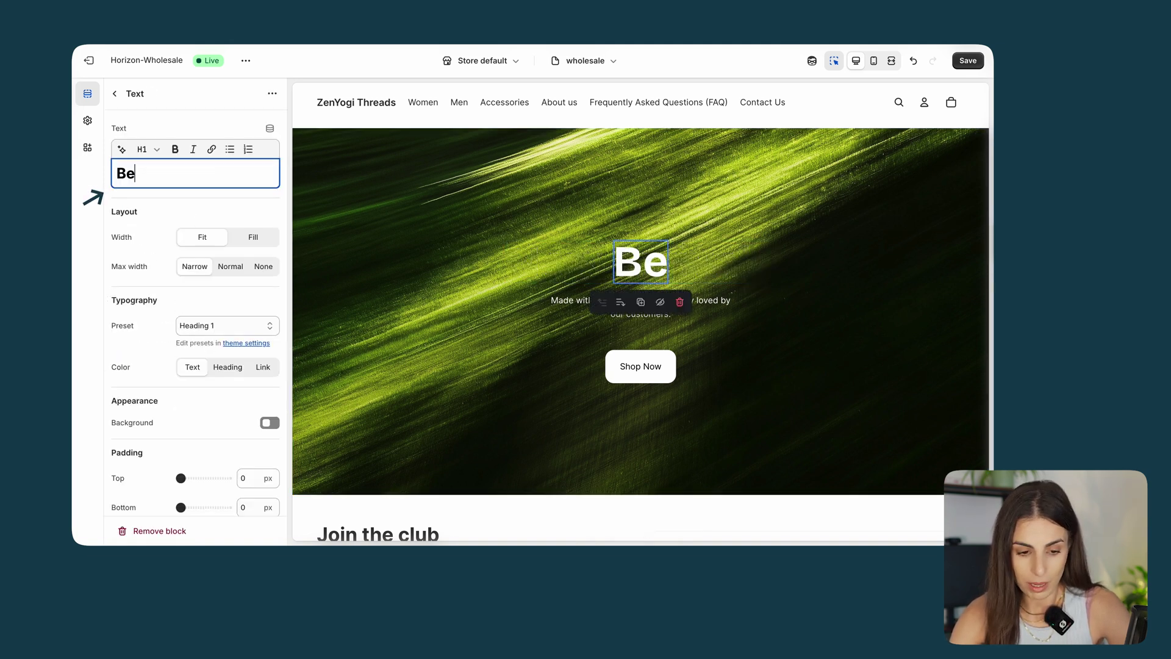
type("come A Wholesa")
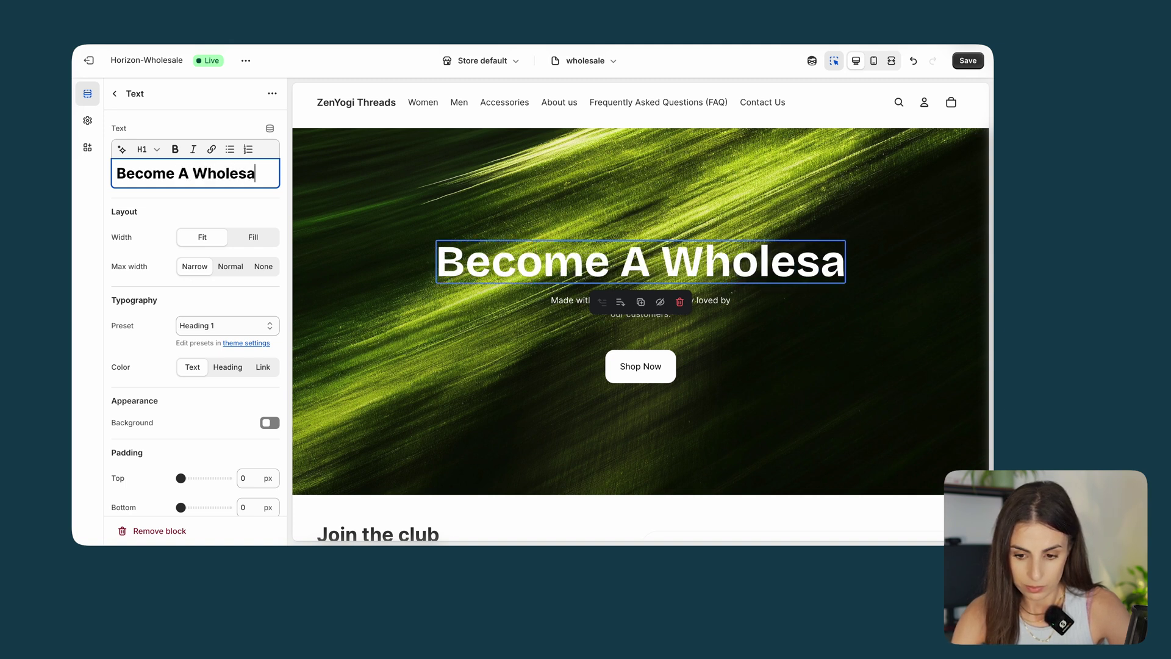
type("ler")
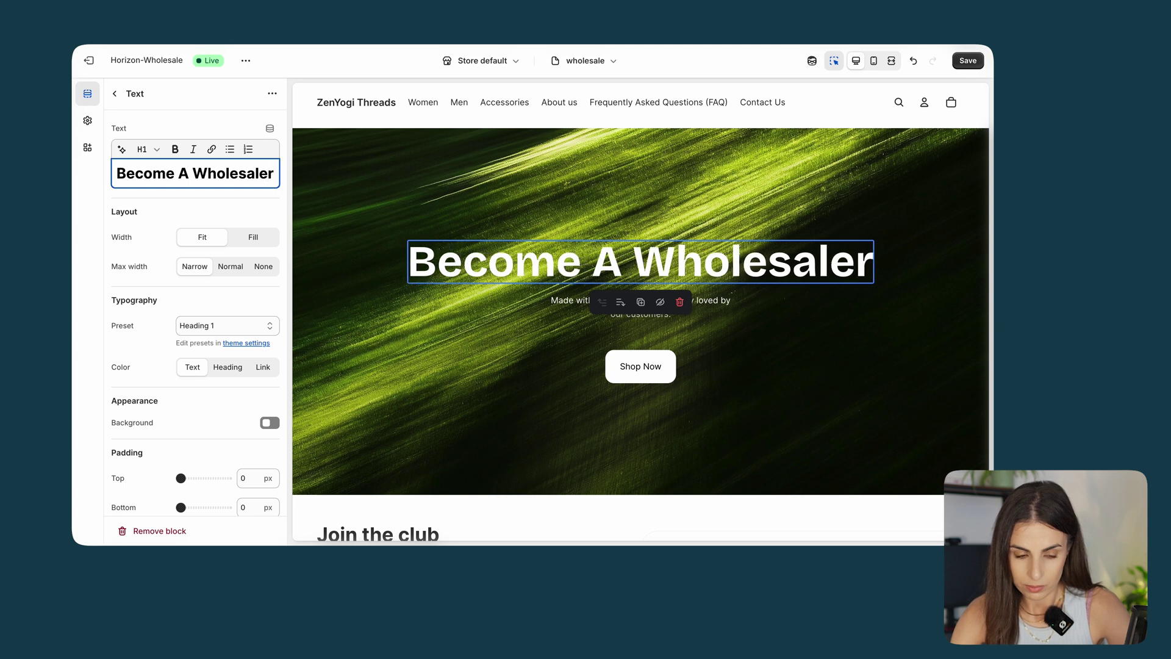
type("s")
key("BackSpace")
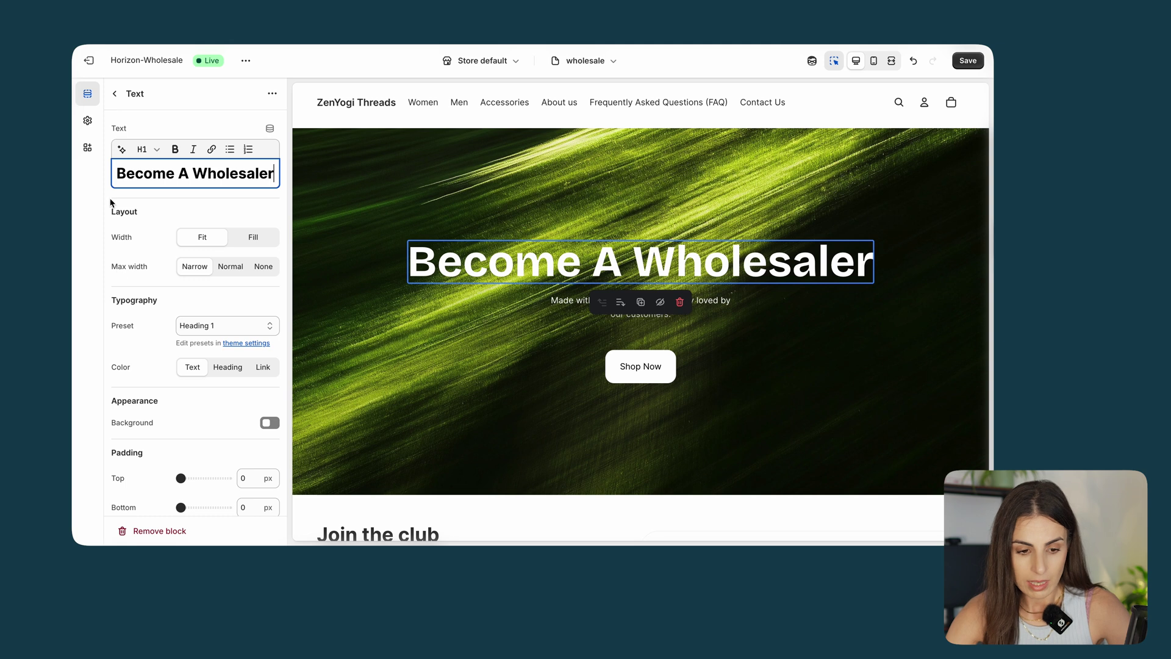
left_click(114, 93)
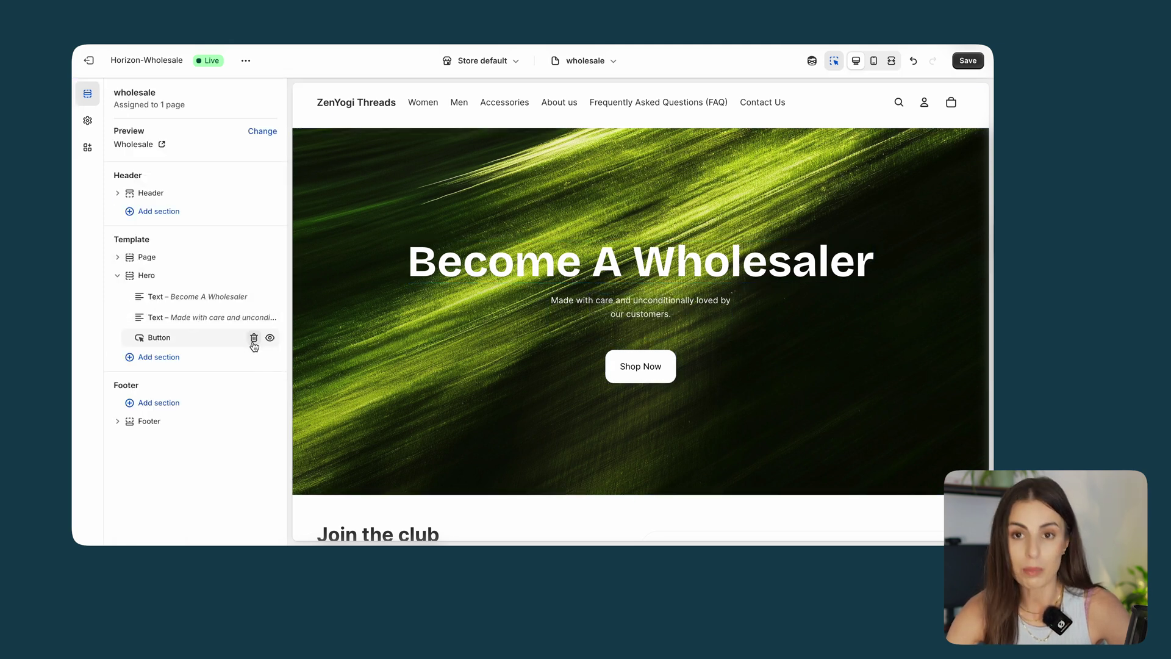
Delete the Hero's Shop Now button and set Shoppable_image as its image.
left_click(254, 339)
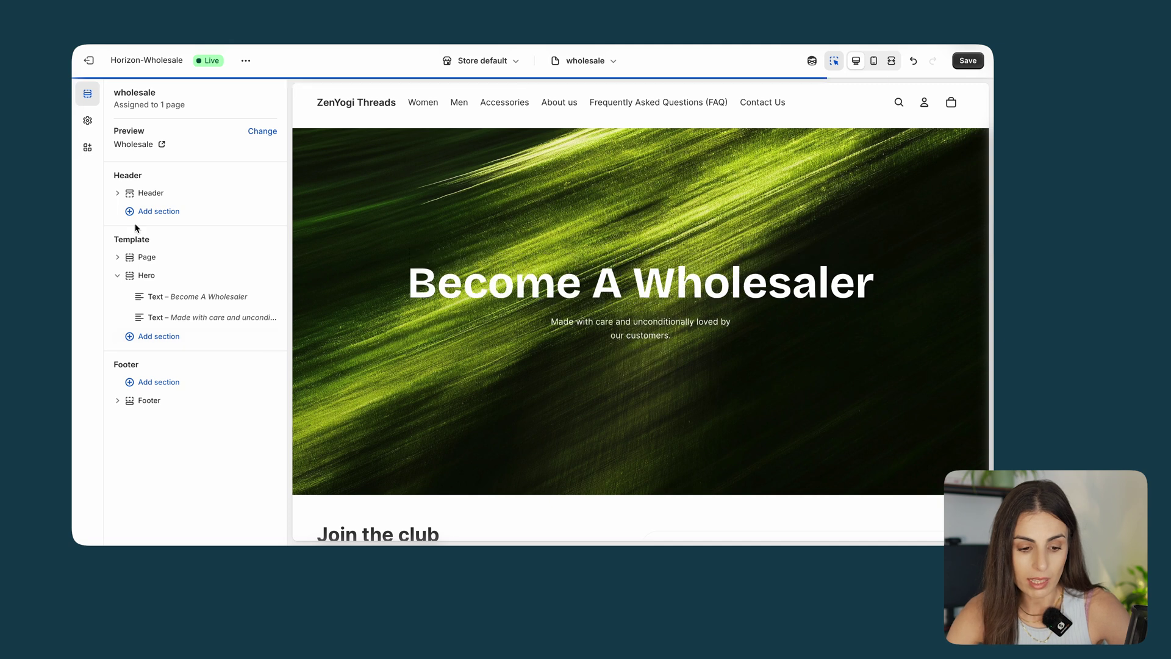
left_click(158, 277)
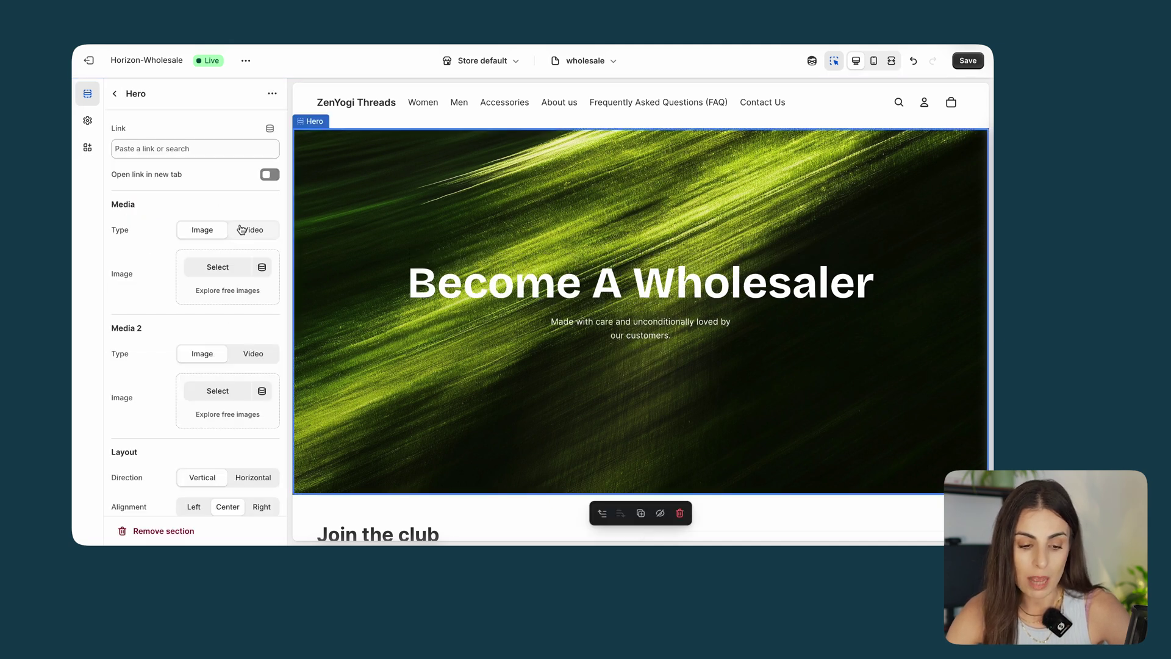
left_click(228, 267)
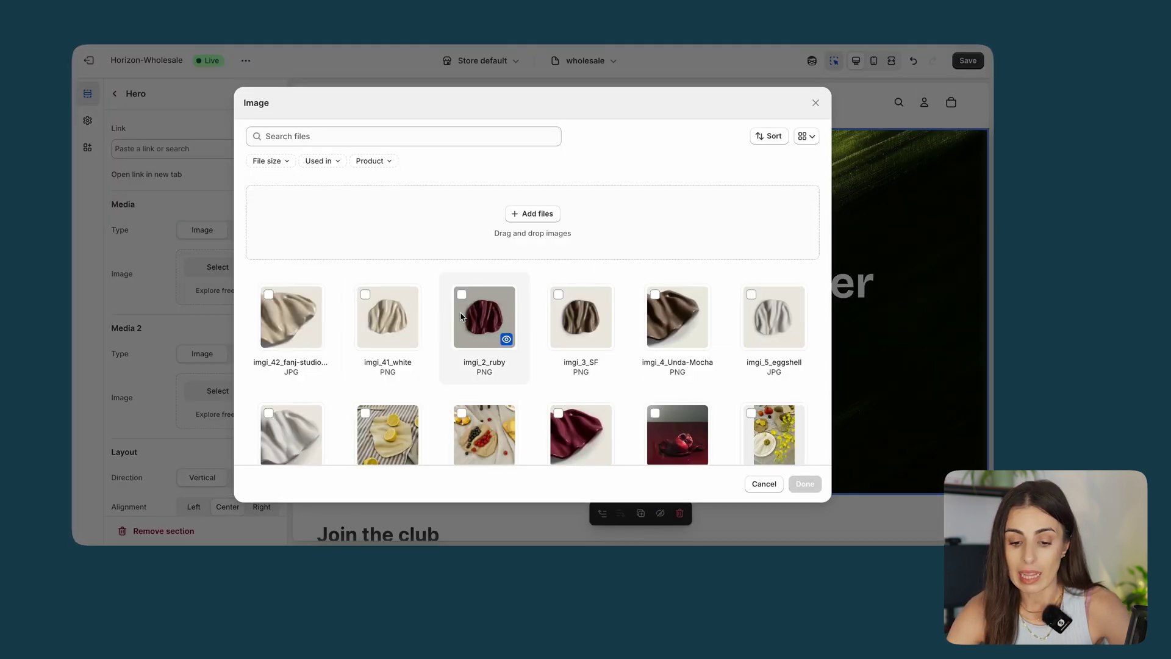
scroll(460, 313, "down", 5)
scroll(460, 313, "down", 2)
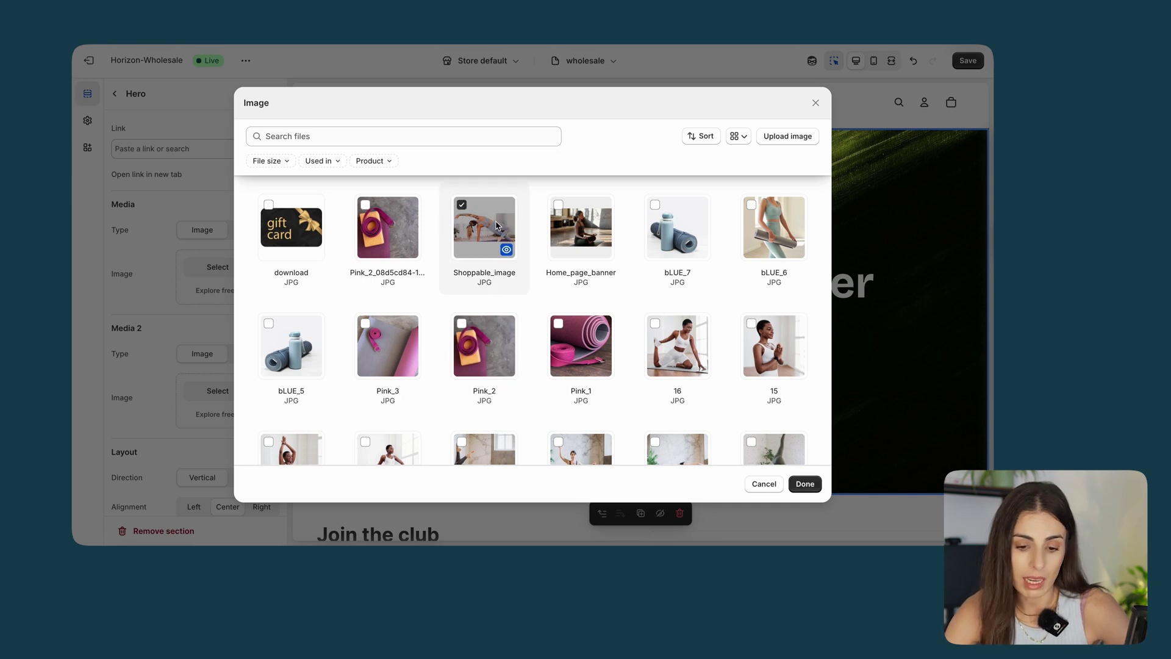
left_click(805, 484)
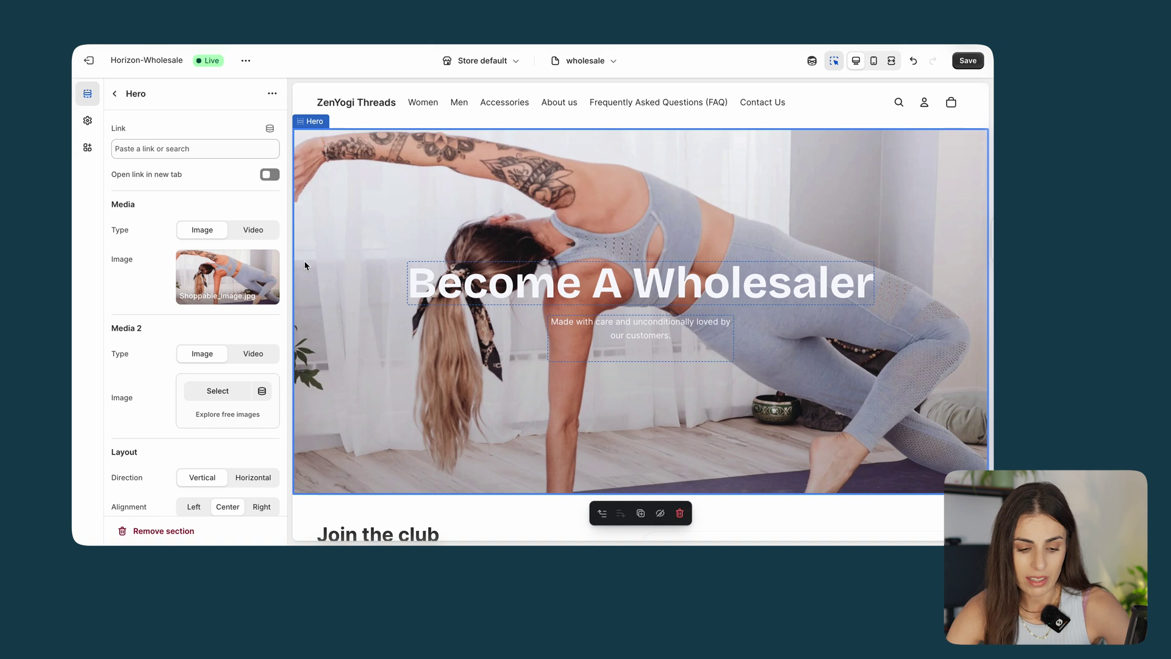
scroll(427, 330, "down", 2)
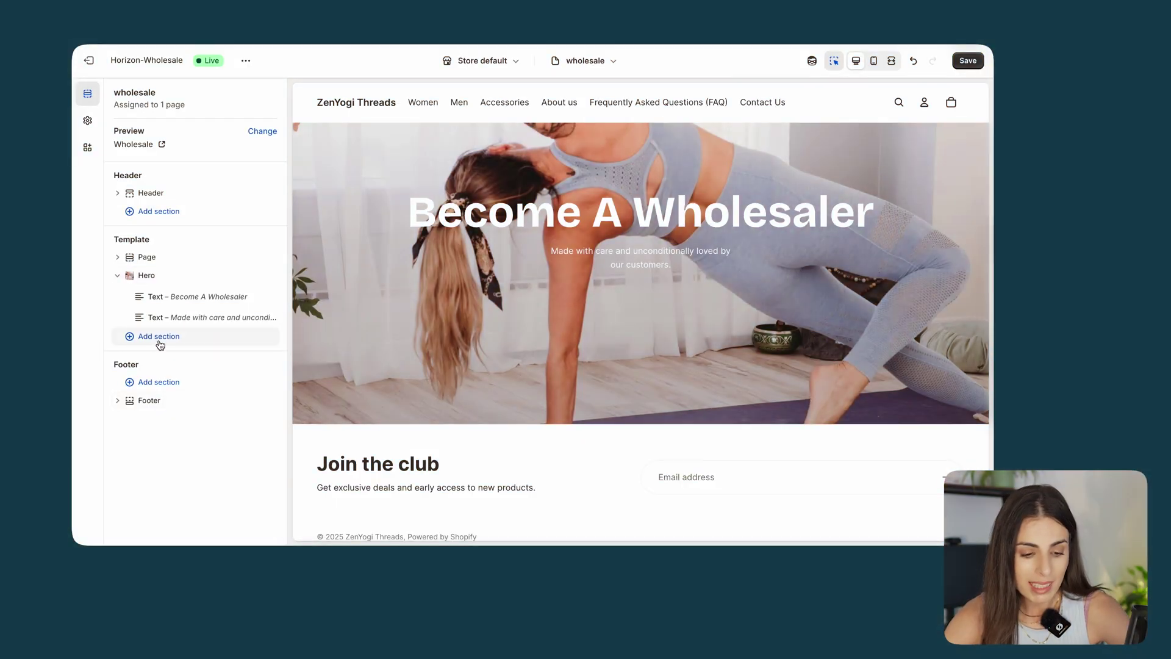
Add an Image with text section below the hero, found by searching 'te'.
left_click(158, 339)
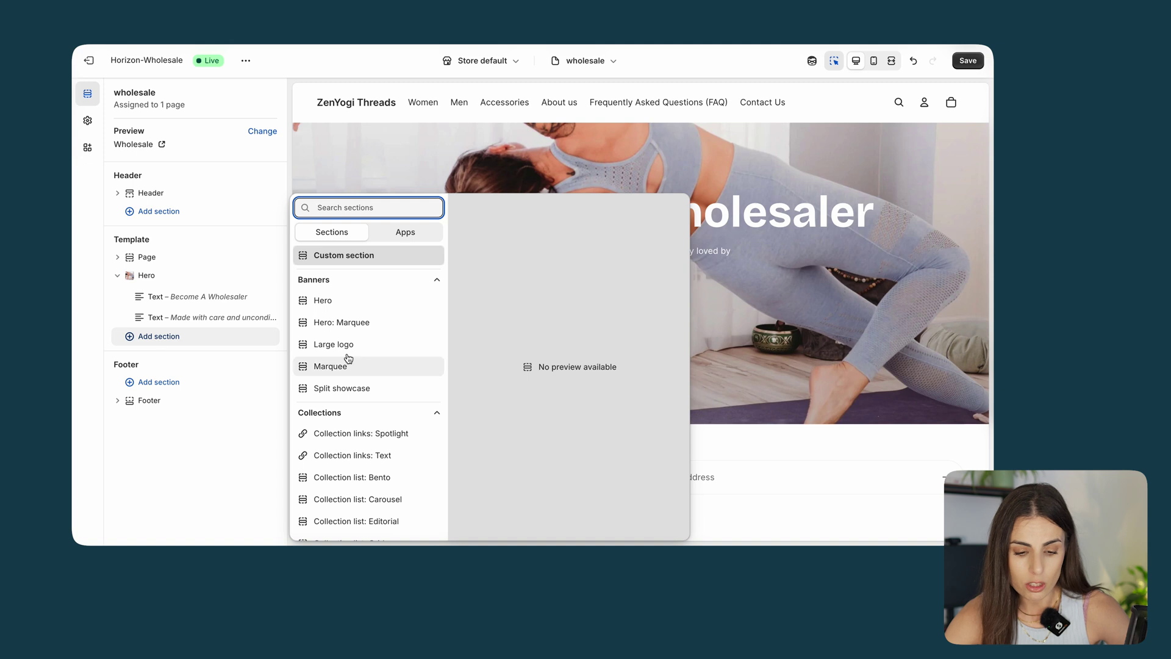
scroll(360, 355, "down", 5)
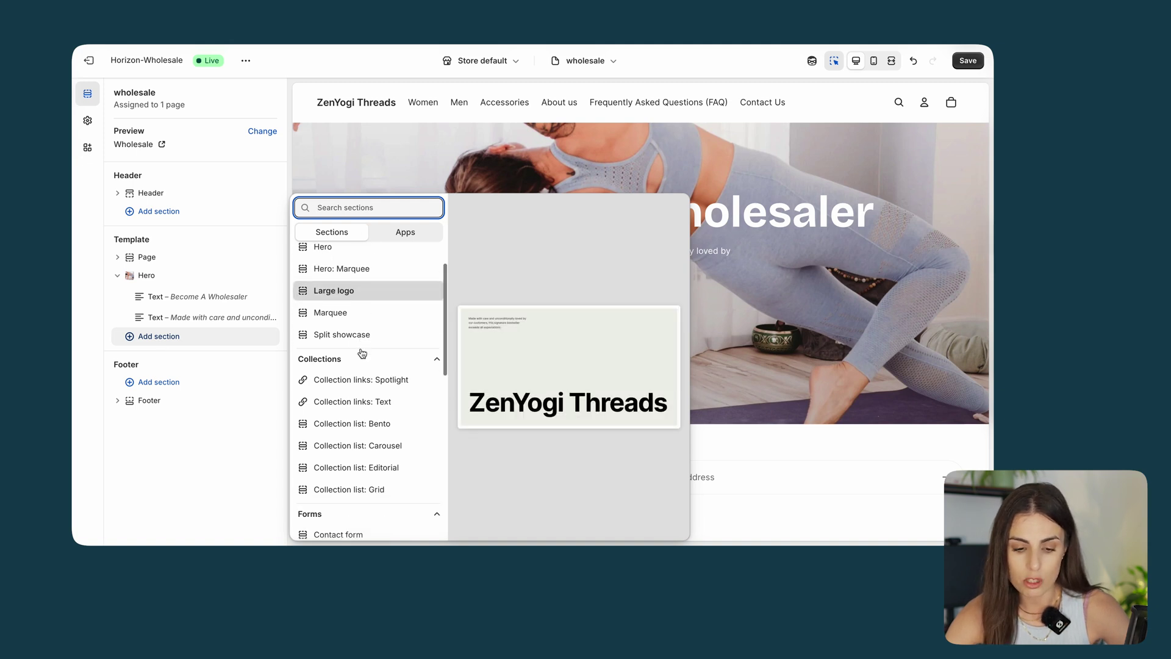
type("tex")
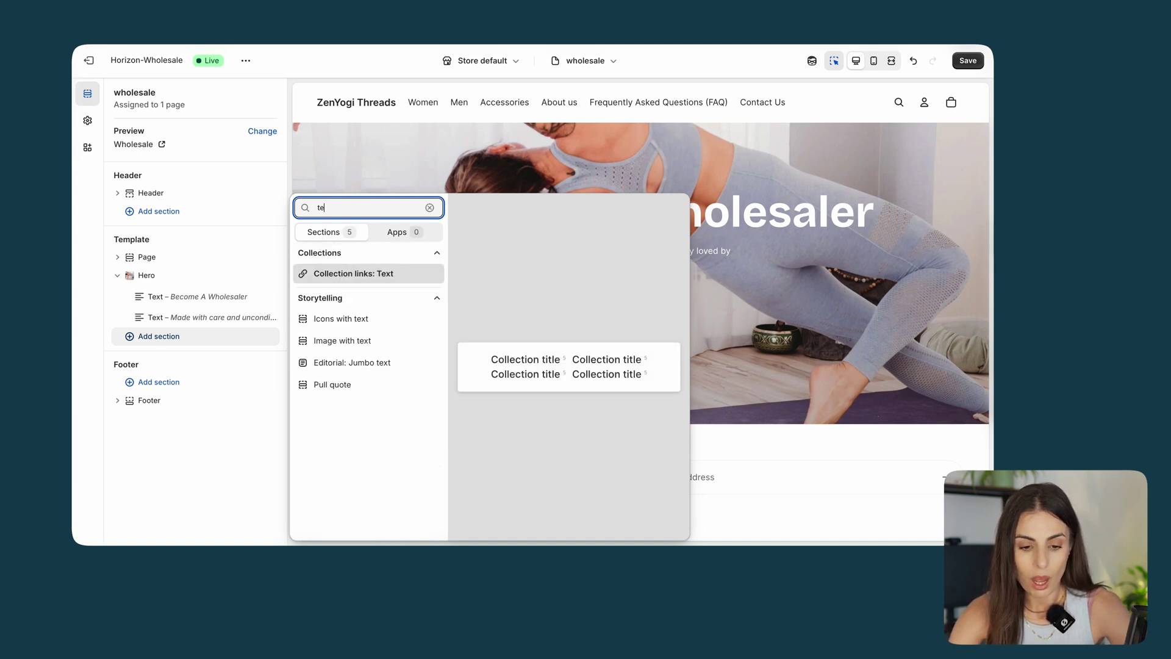
left_click(379, 341)
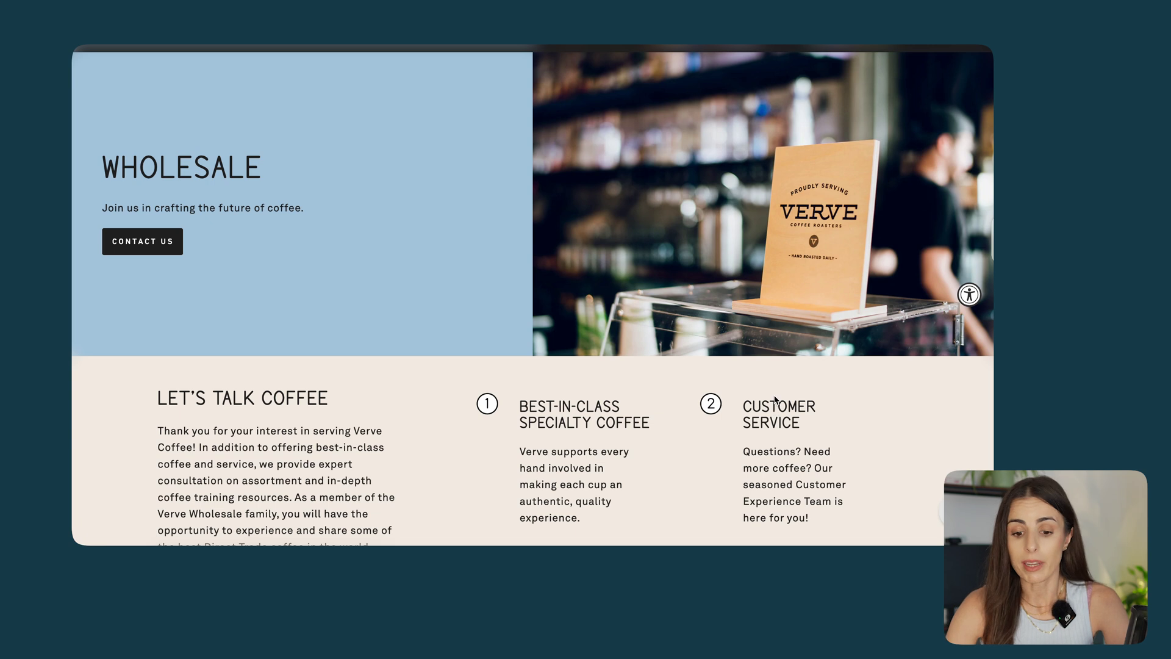
scroll(774, 399, "up", 3)
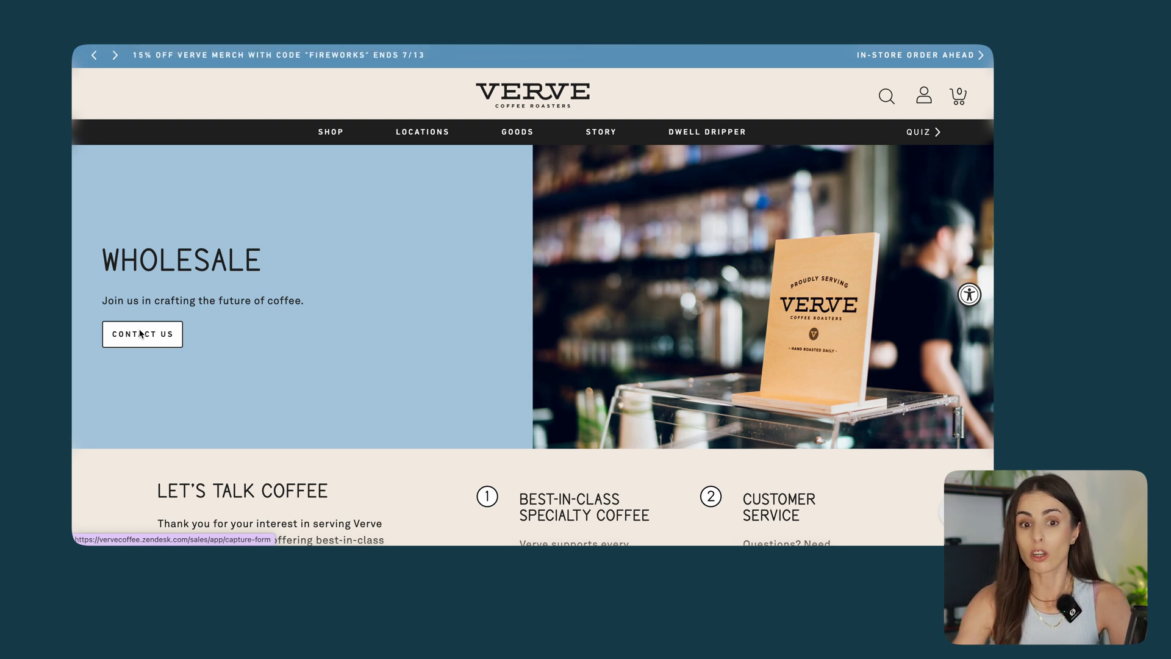
left_click(140, 333)
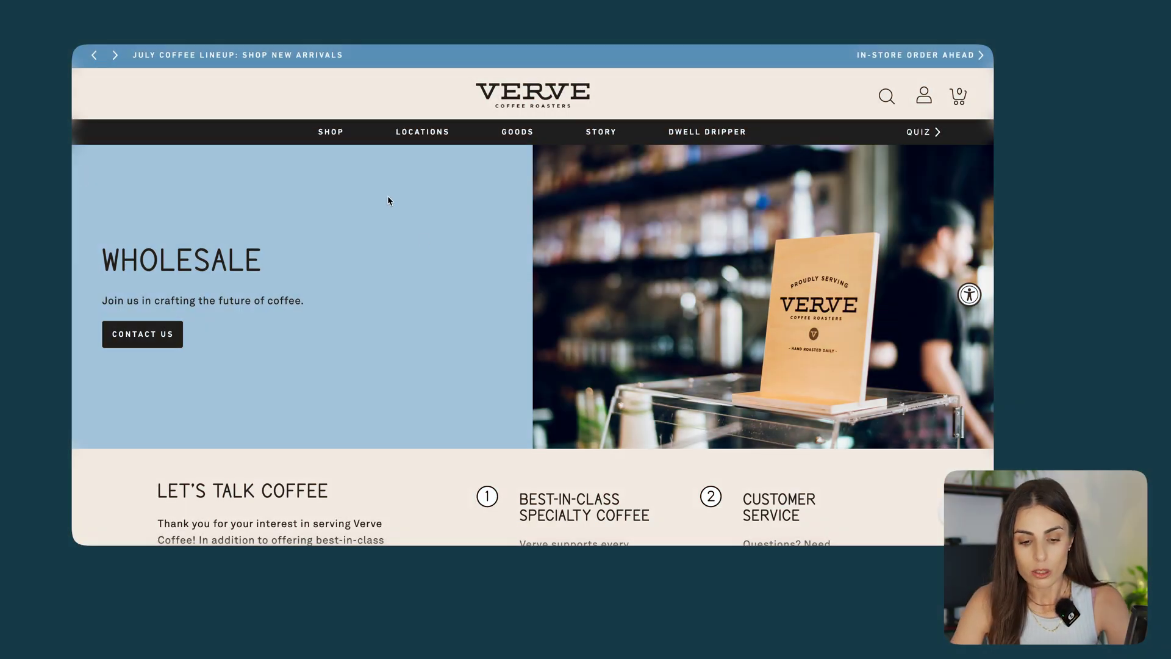
scroll(449, 291, "down", 10)
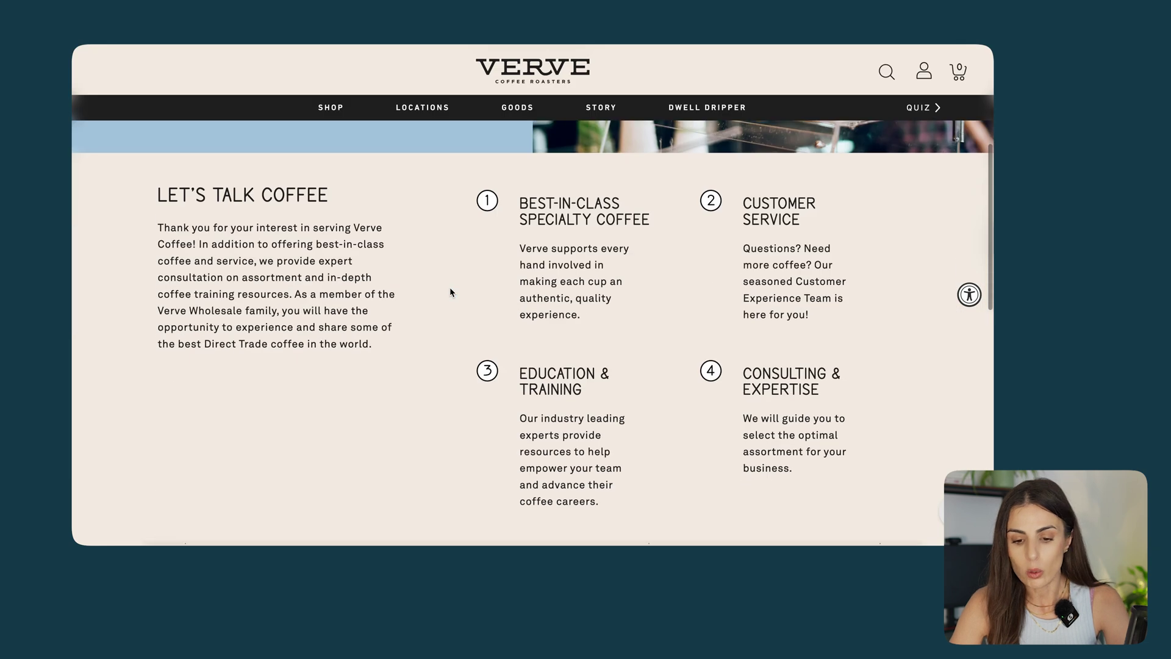
scroll(450, 291, "down", 1)
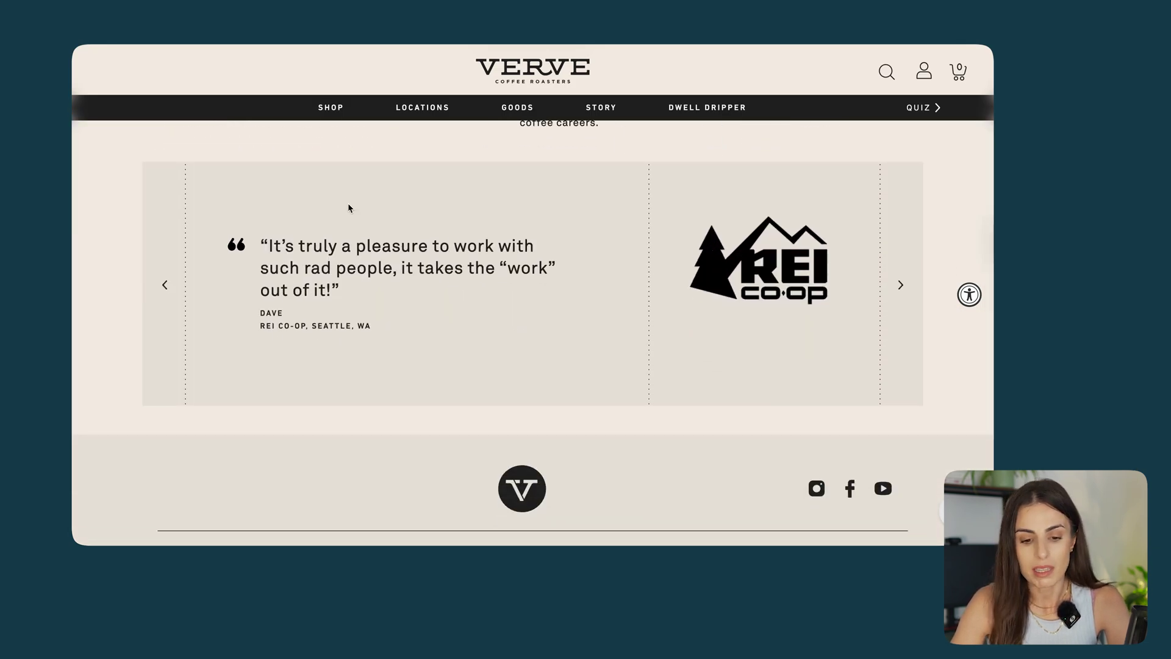
scroll(480, 319, "down", 1)
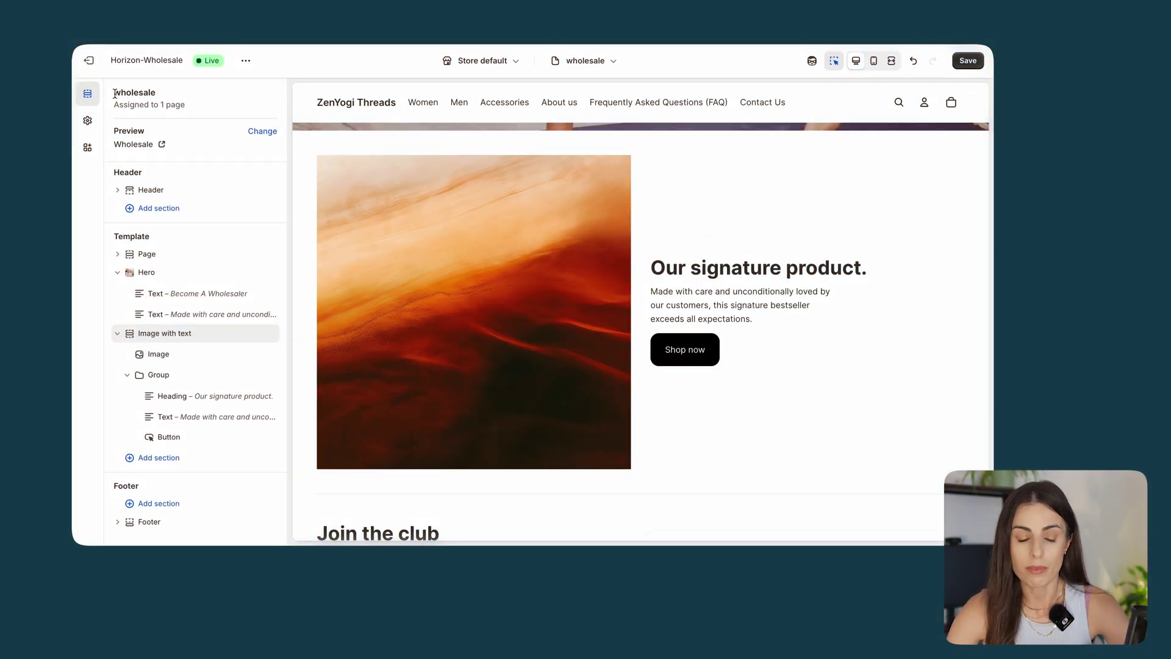
Add a Contact form section to the wholesale template via a 'con' search.
left_click(158, 457)
type("con")
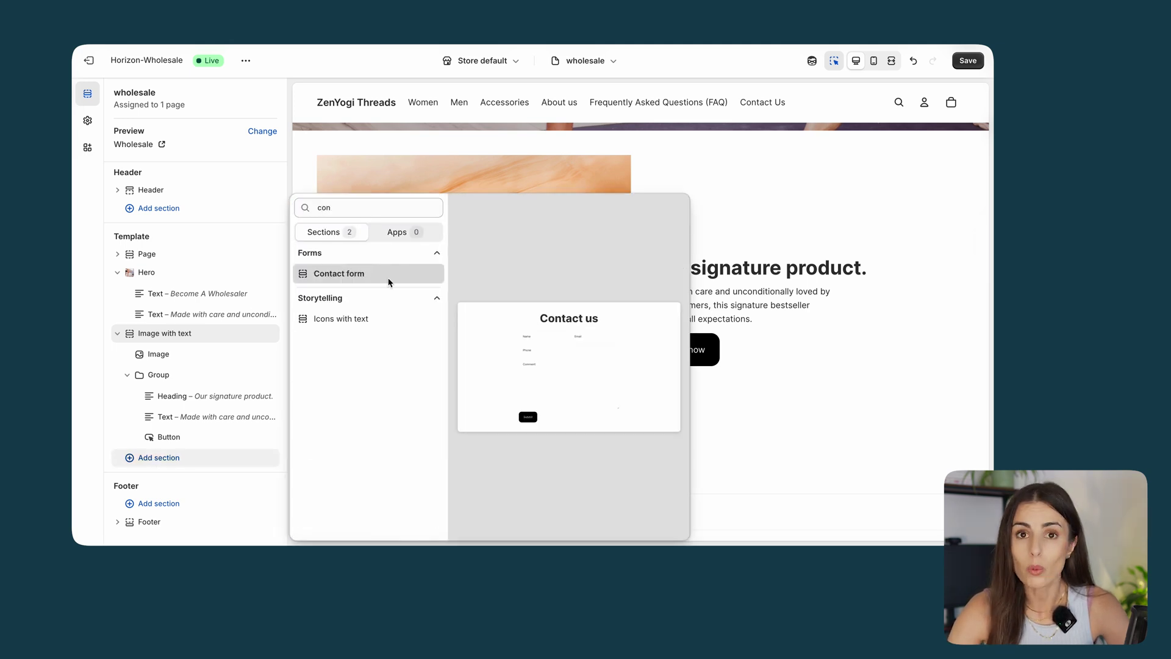
left_click(389, 282)
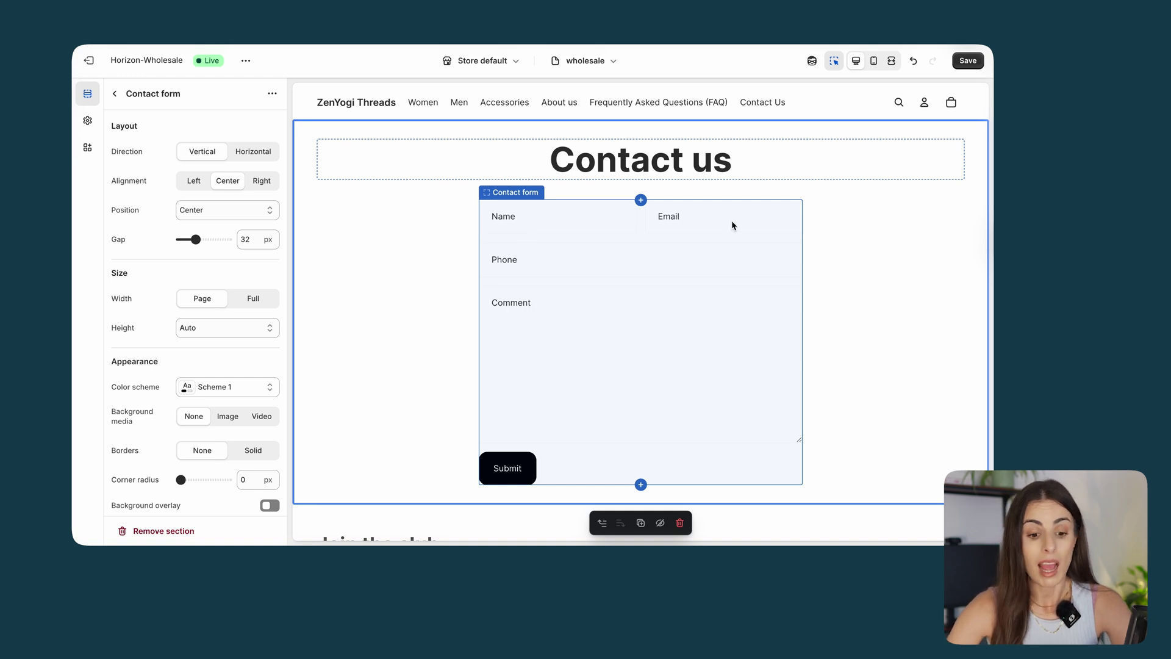
left_click(114, 95)
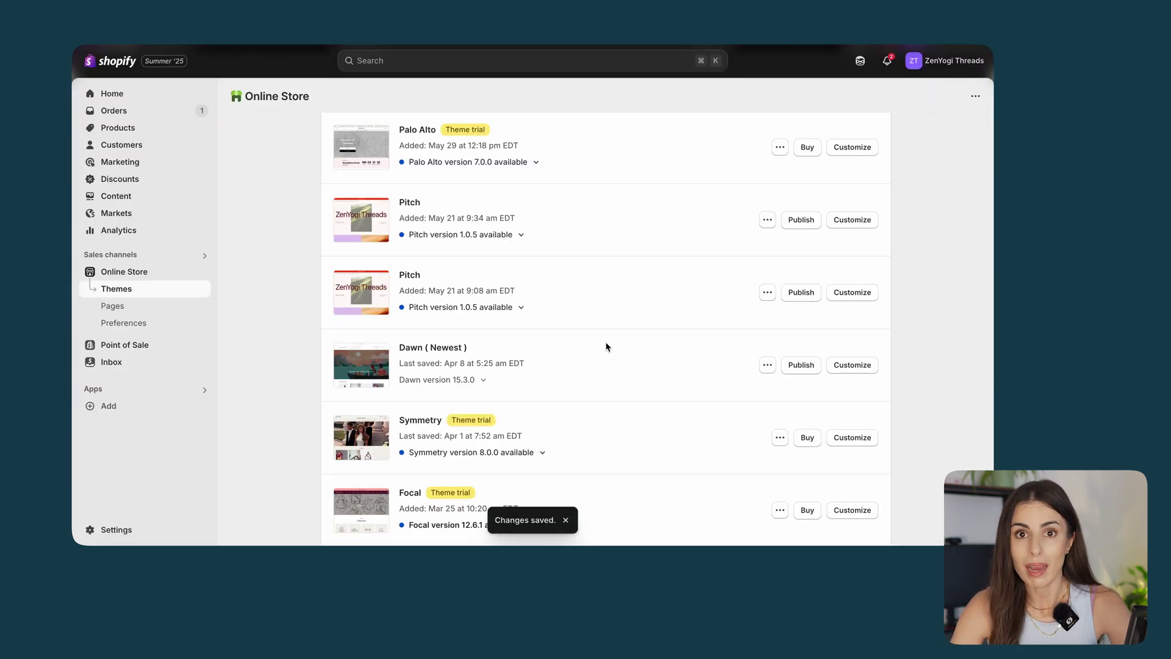
In the Symmetry theme editor, add a Contact form section to the home page.
scroll(606, 346, "down", 3)
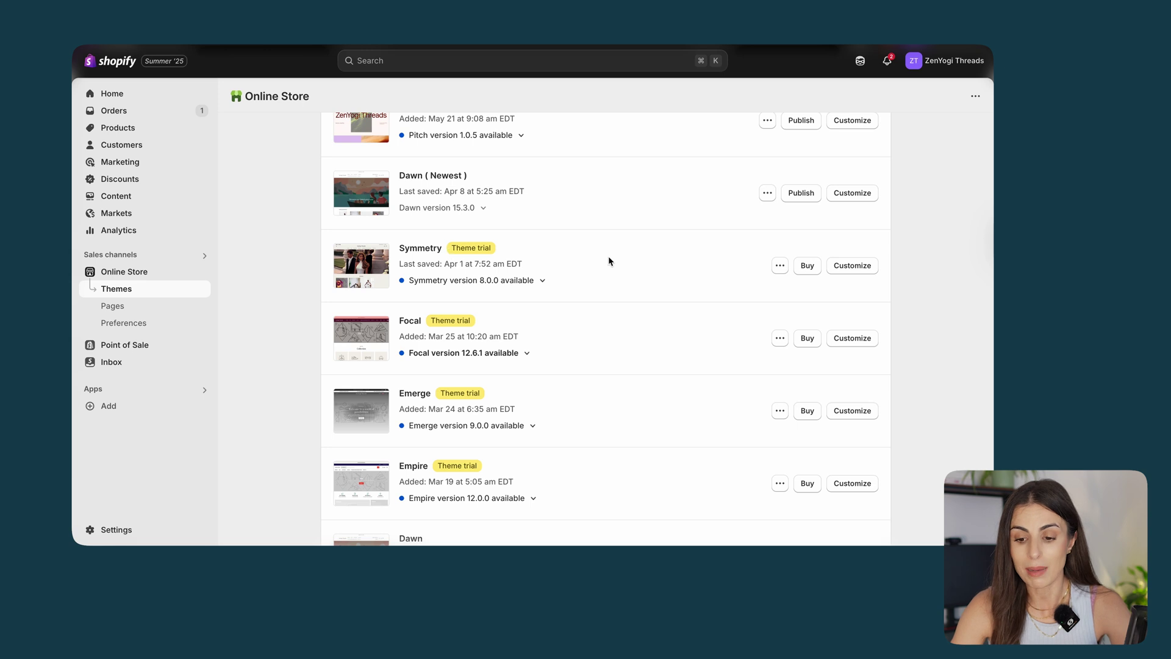
left_click(852, 268)
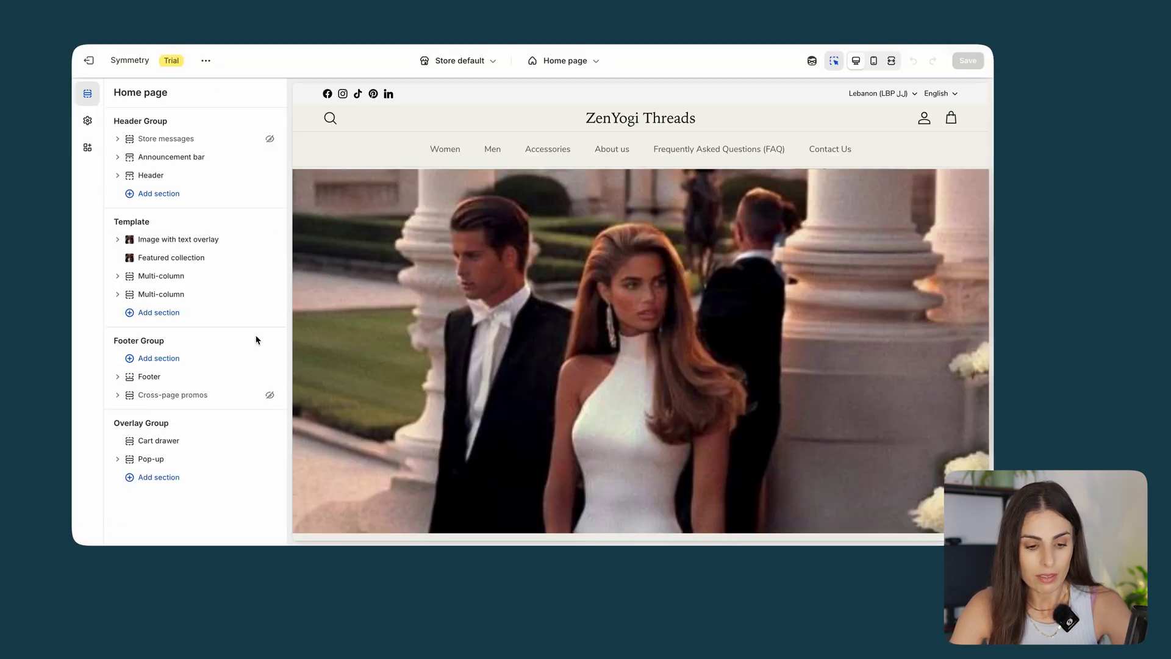
left_click(159, 313)
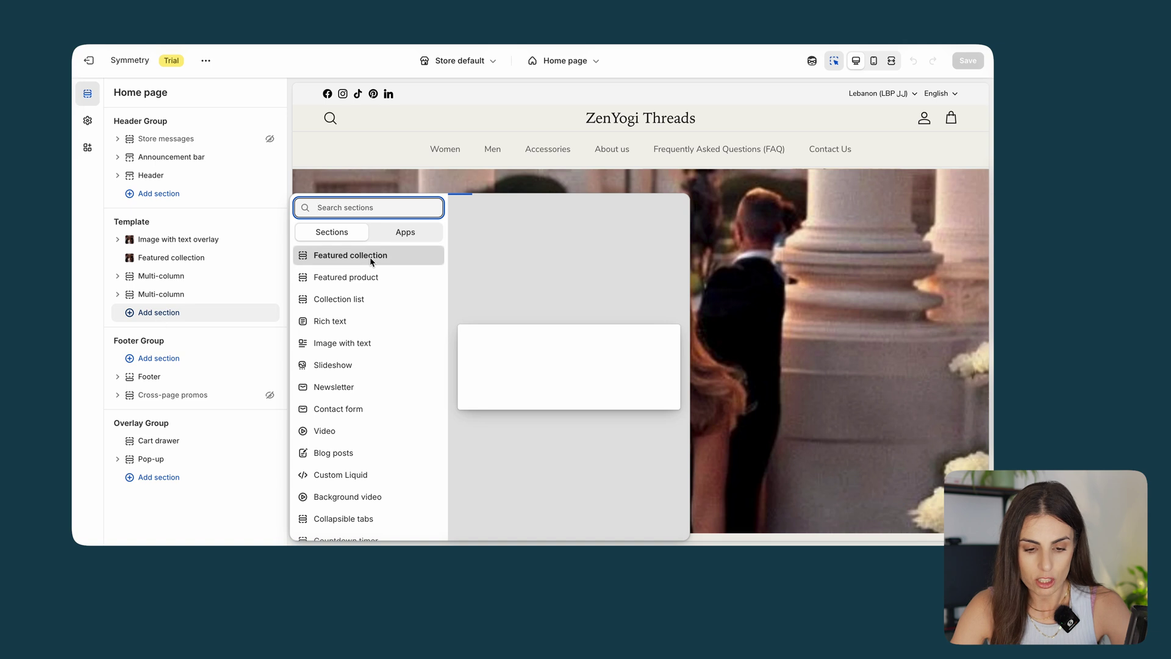
type("con")
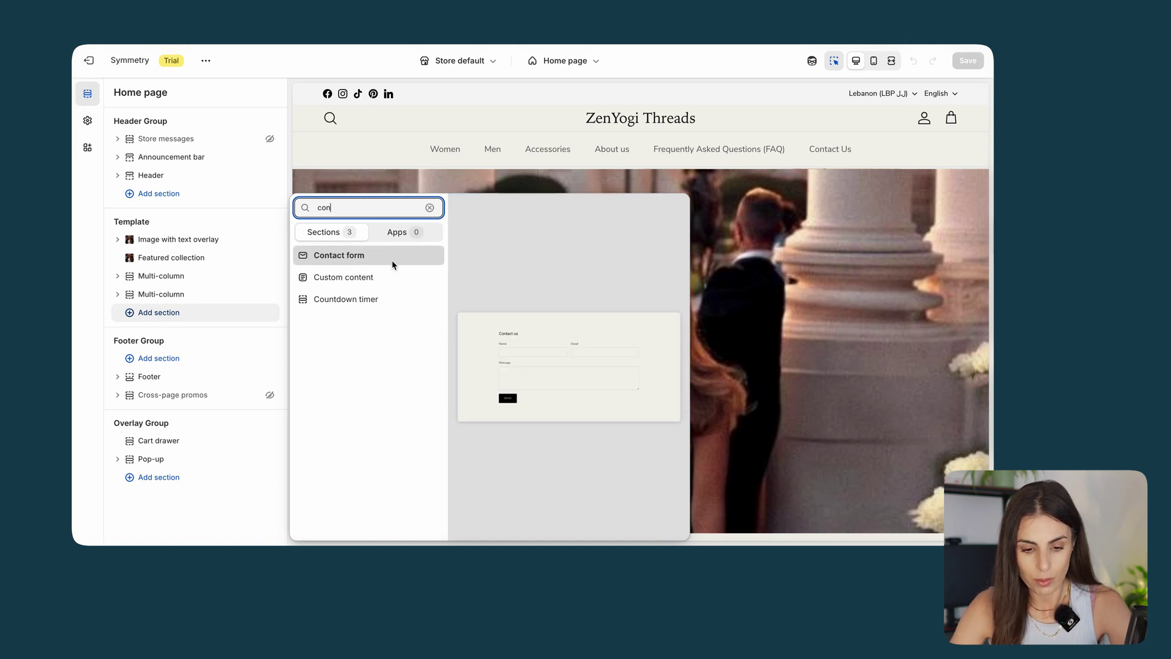
left_click(389, 261)
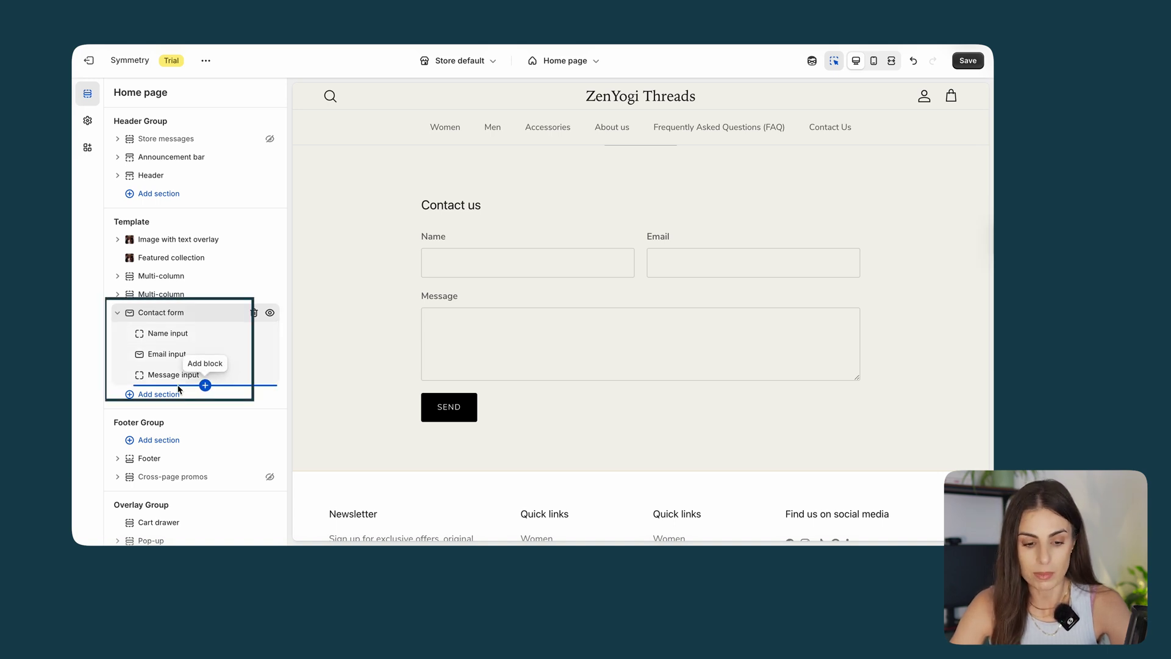
left_click(205, 385)
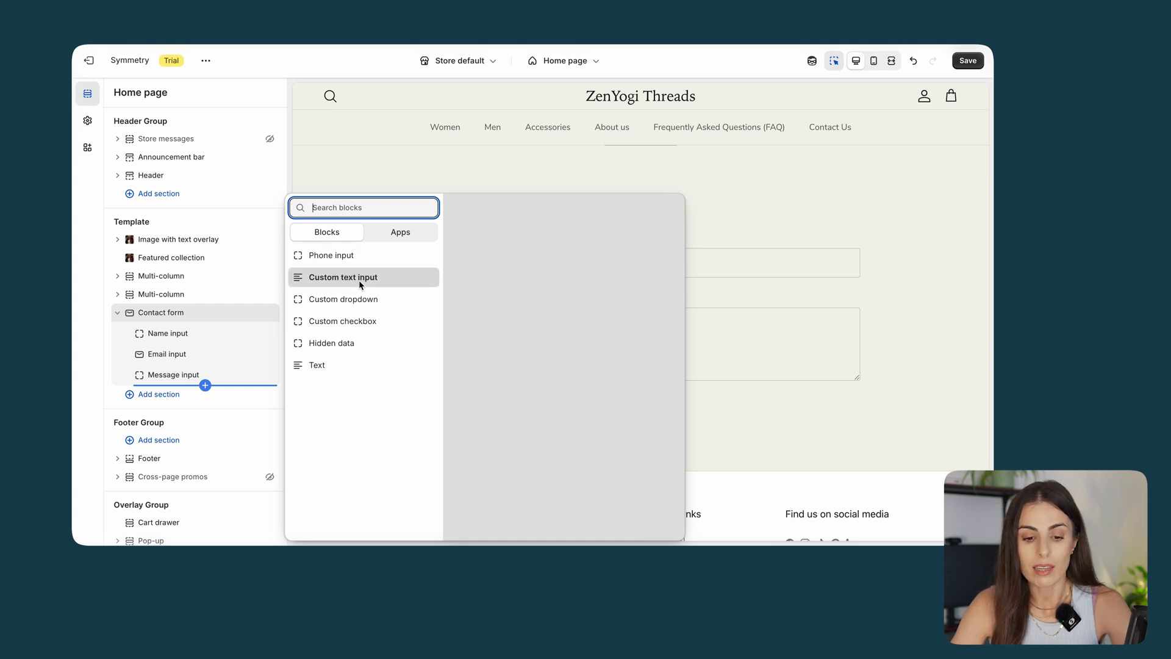
Add a Custom dropdown field to the contact form and save the Symmetry home page.
left_click(359, 298)
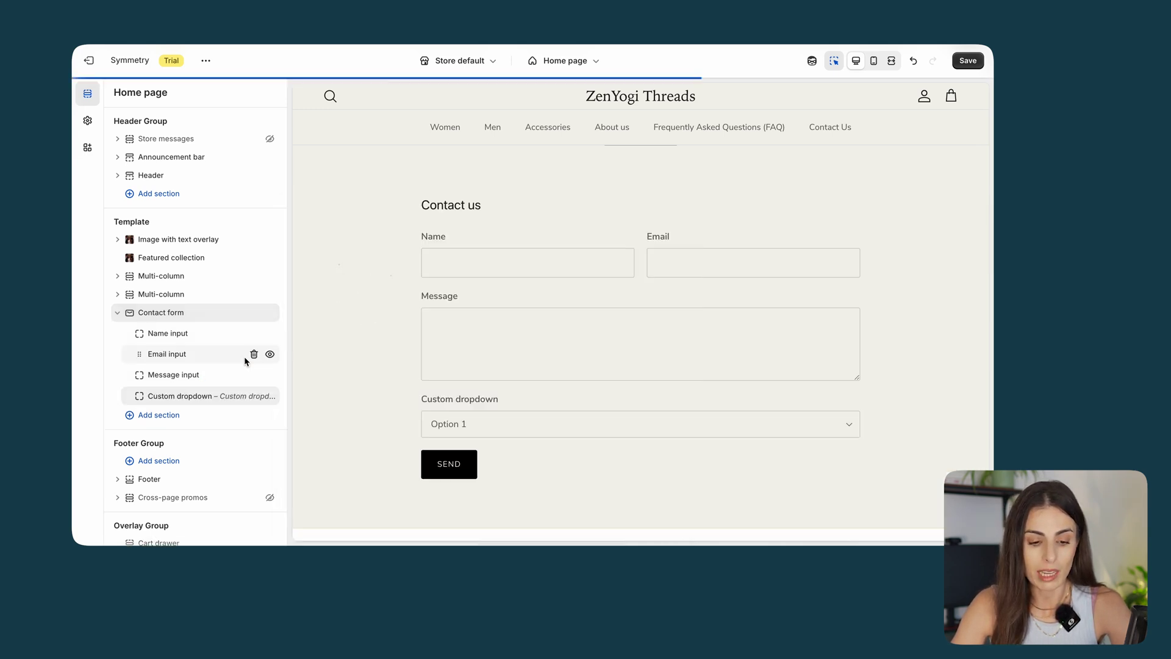
left_click(192, 396)
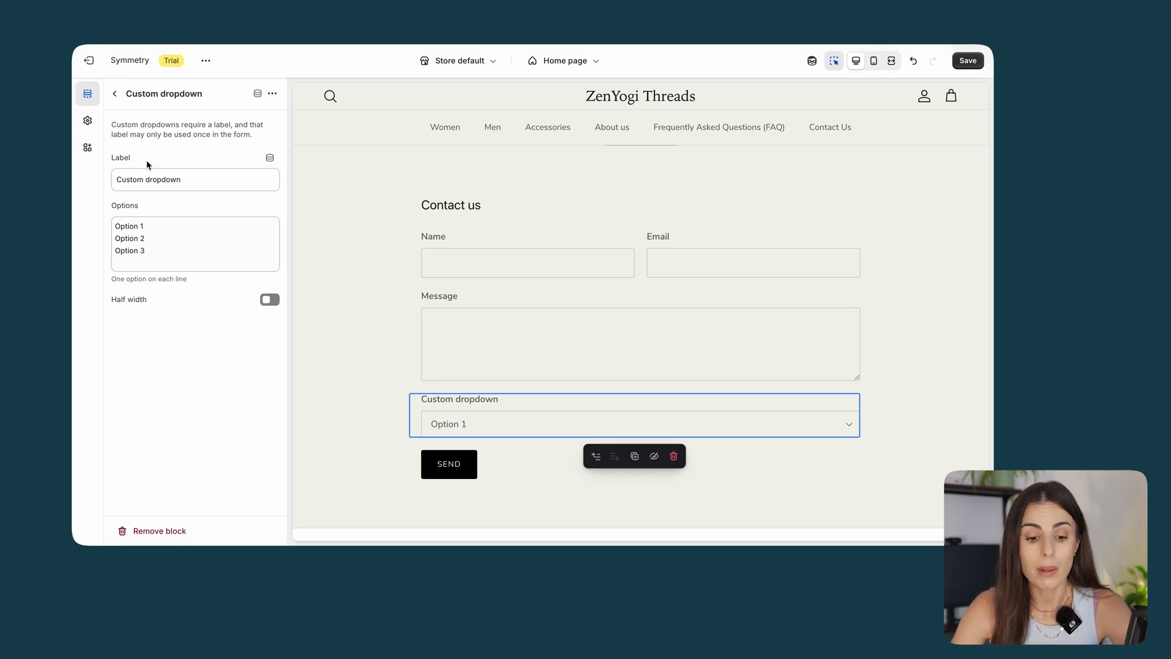
left_click(115, 94)
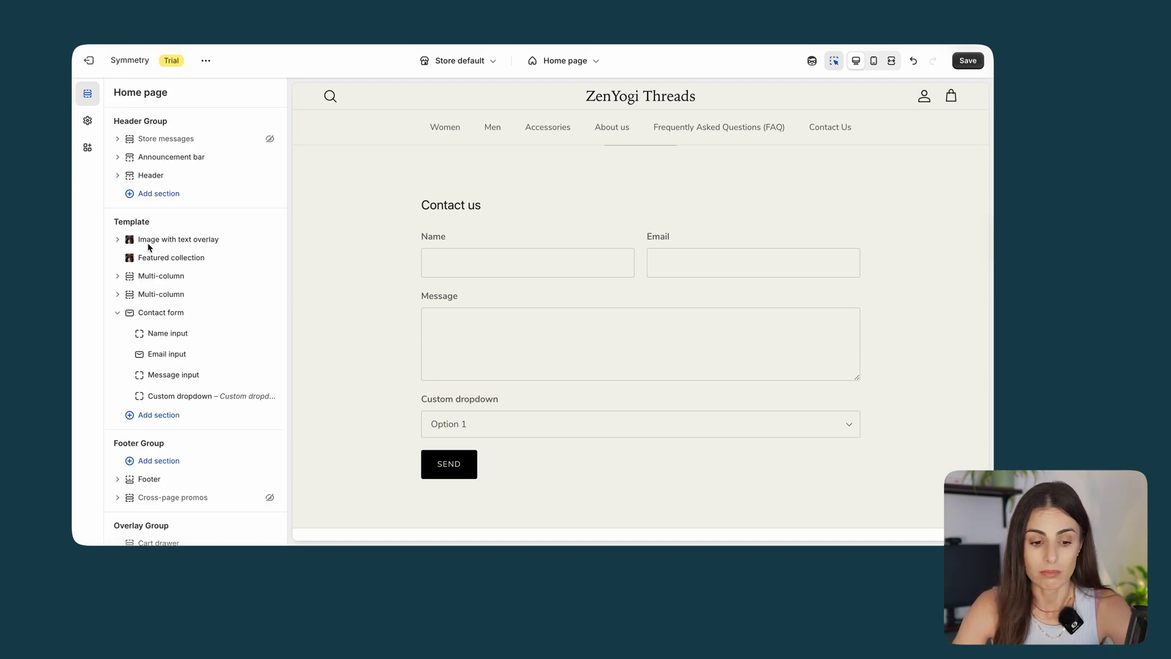
mouse_move(204, 349)
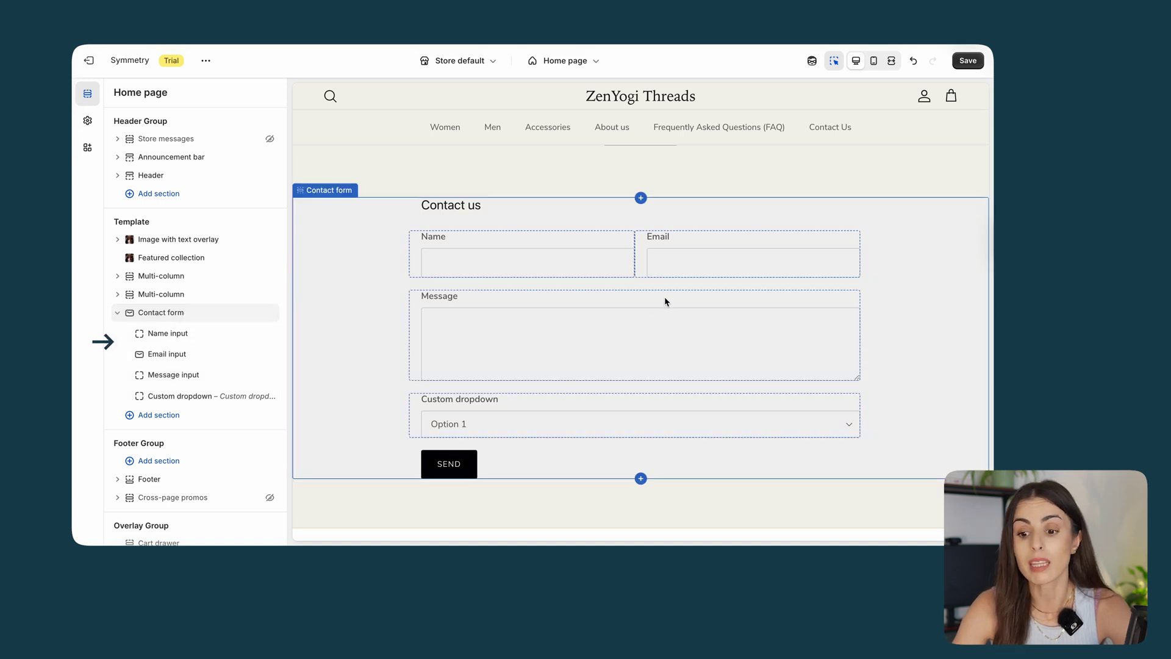
left_click(968, 60)
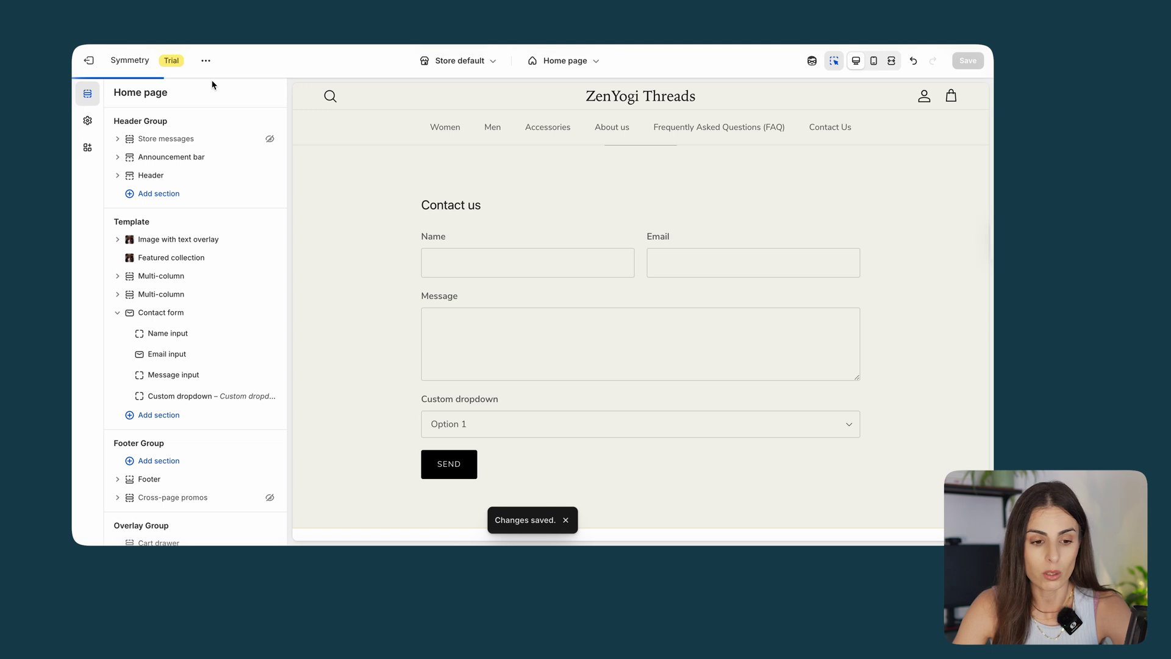
left_click(89, 61)
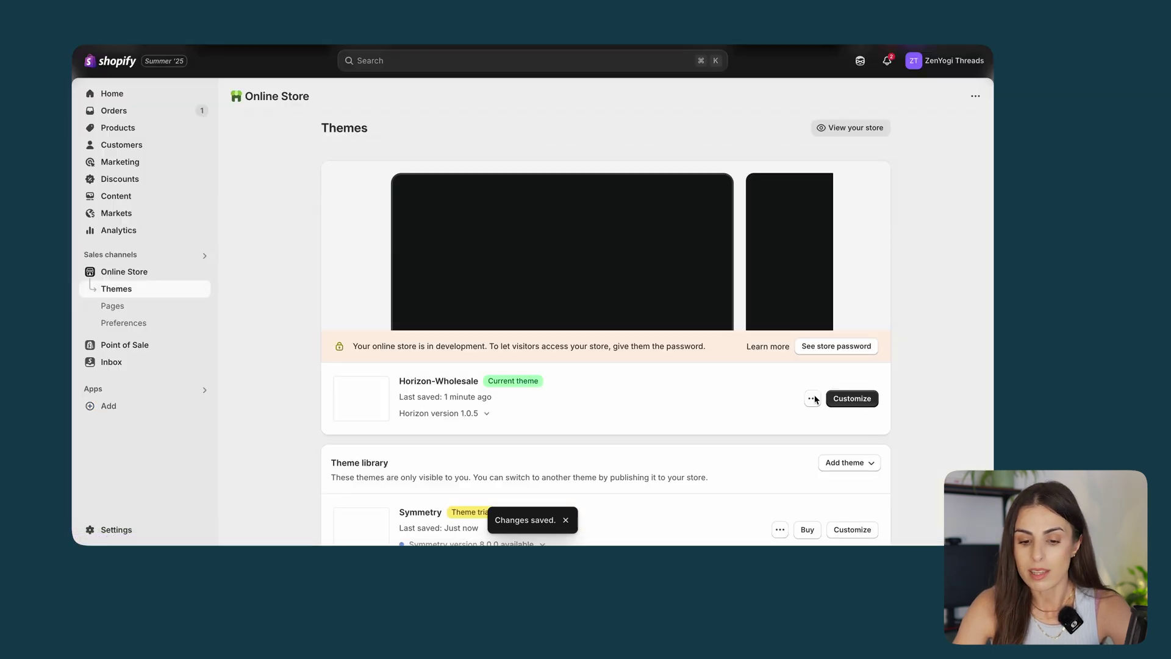
In the Horizon-Wholesale theme editor, browse the product templates, then the page templates.
left_click(852, 399)
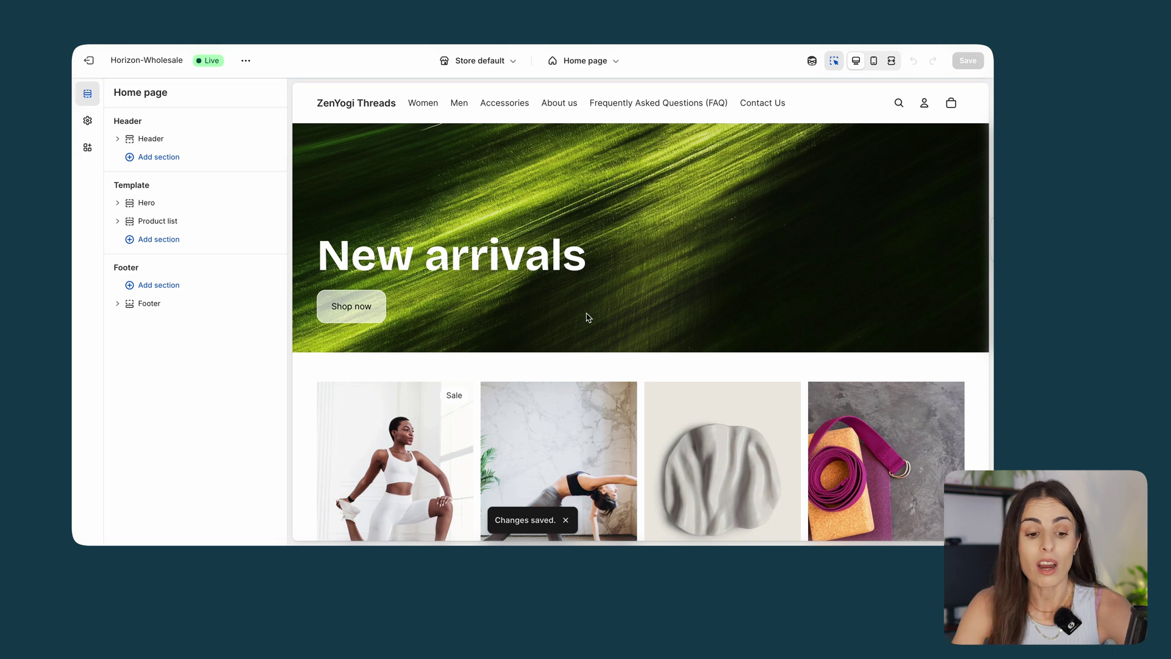
left_click(583, 60)
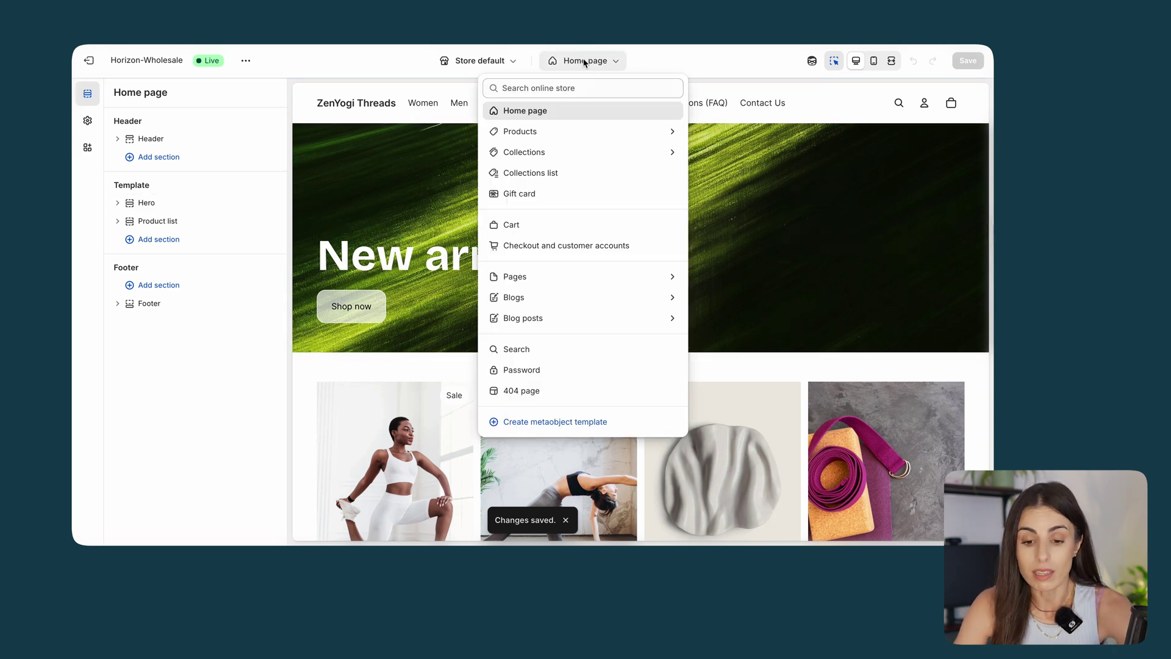
left_click(577, 137)
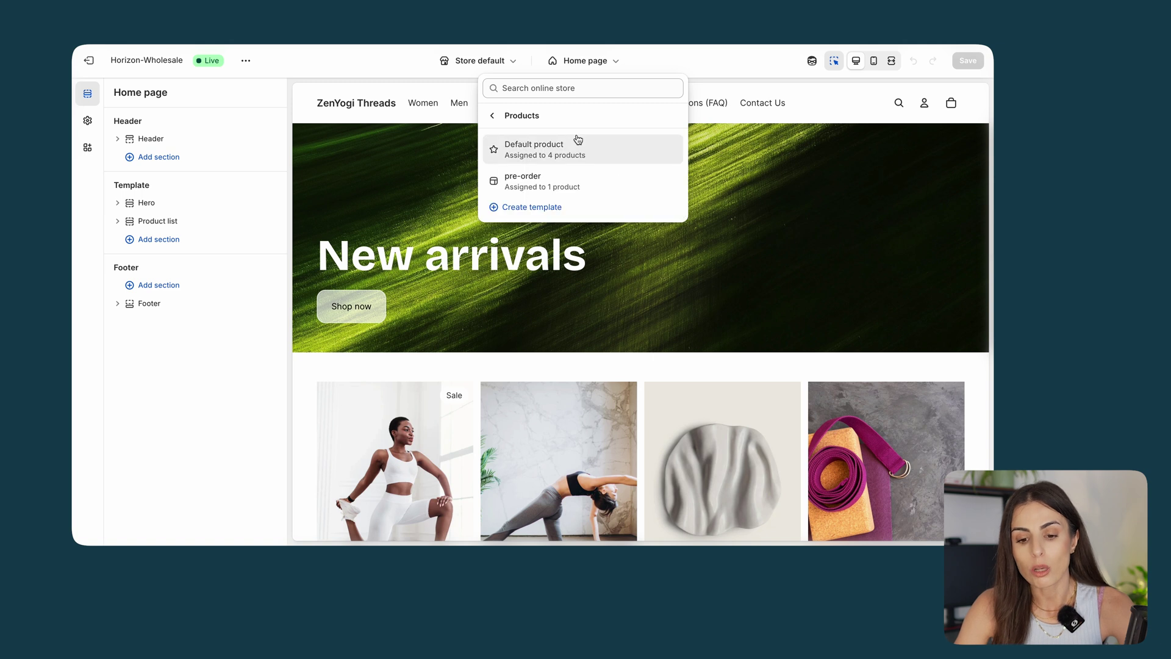
left_click(491, 114)
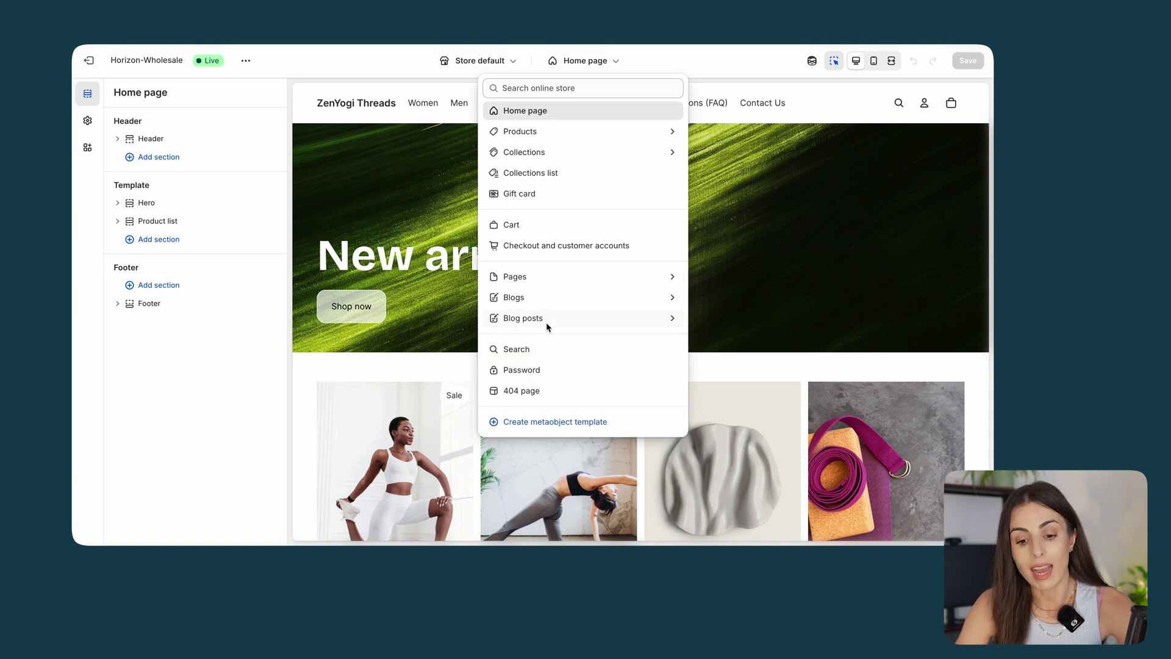
left_click(560, 277)
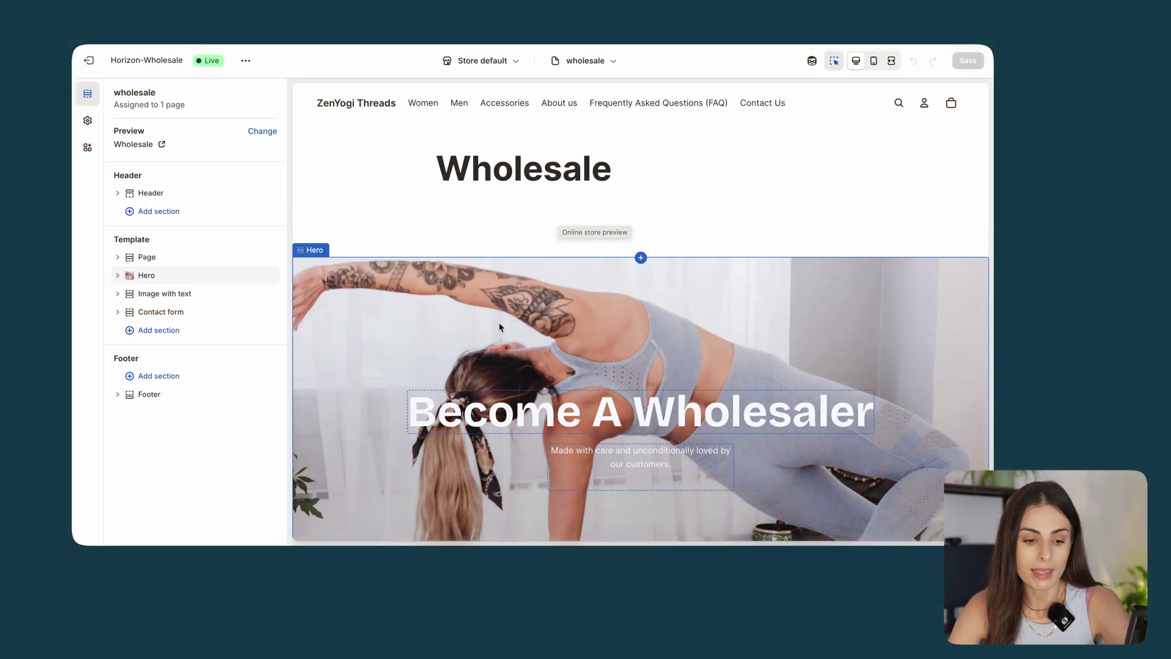
Scroll the wholesale template preview down to its Contact us form section.
scroll(499, 328, "down", 15)
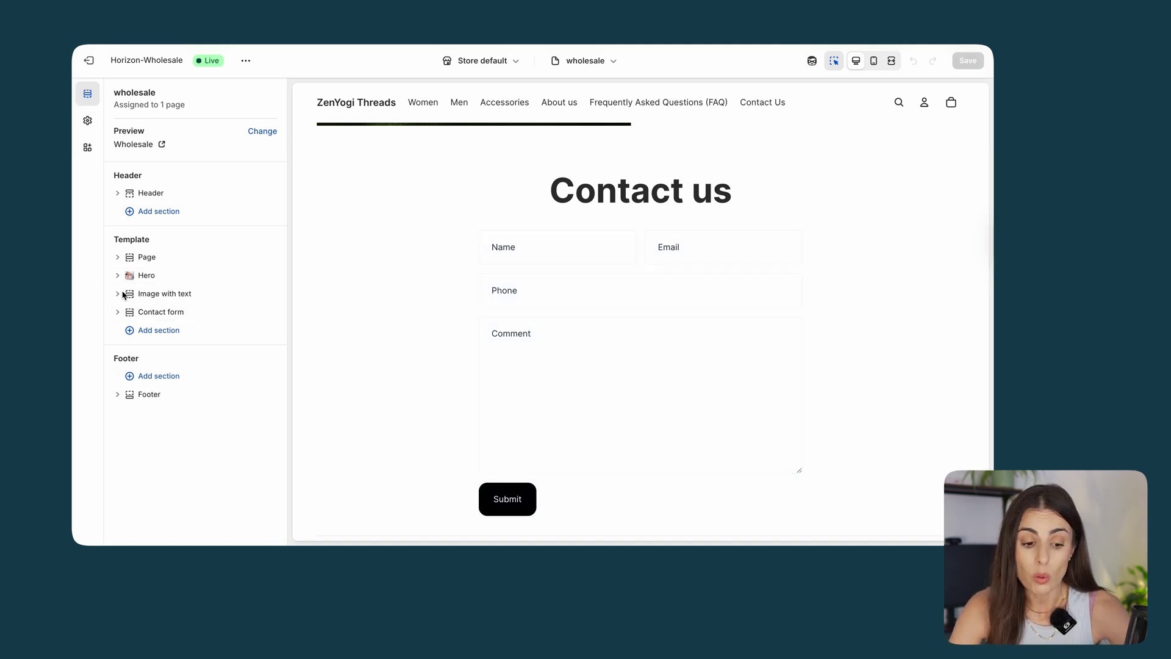
Add an empty Custom section below the Contact form and bring up its block choices.
left_click(169, 314)
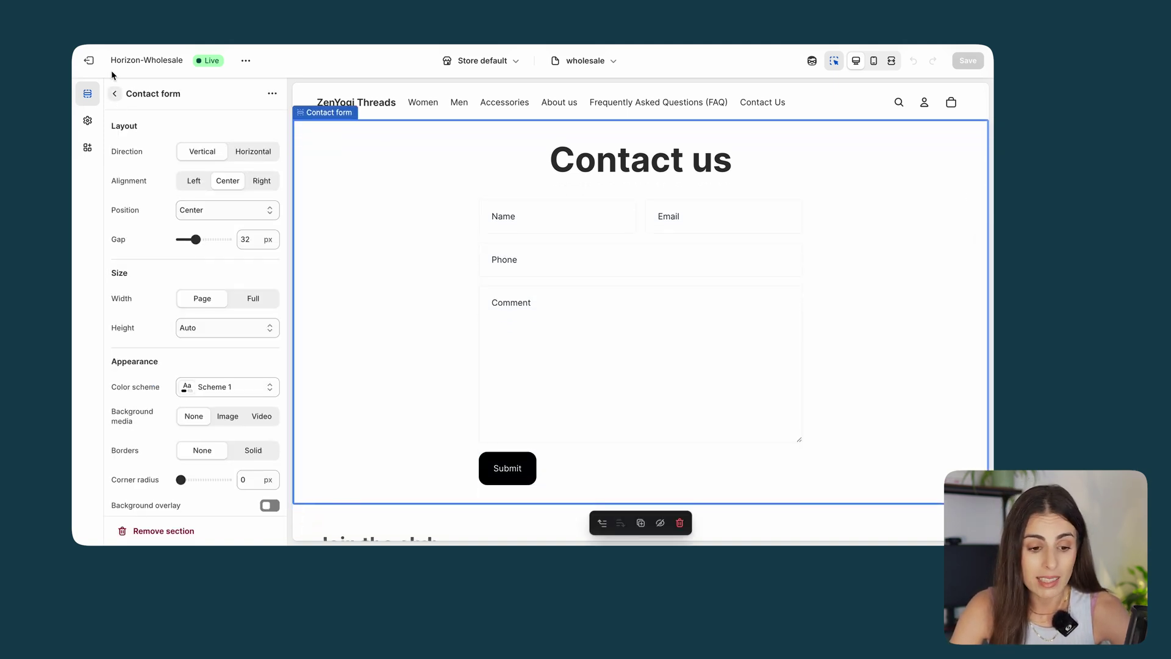
left_click(115, 94)
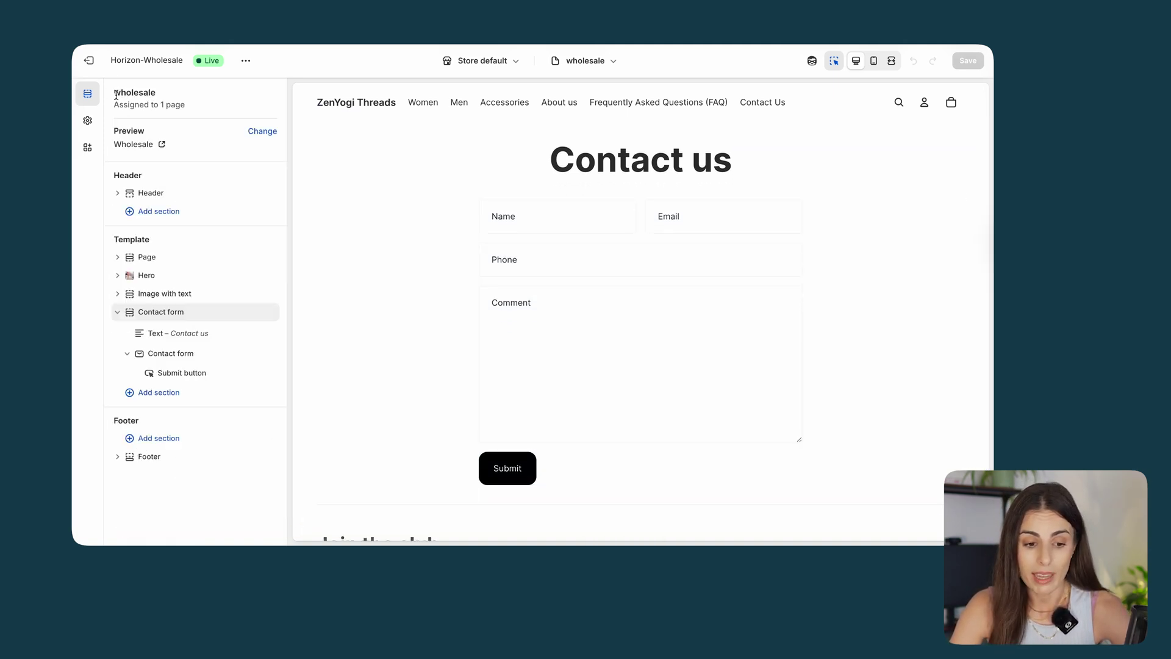
left_click(165, 398)
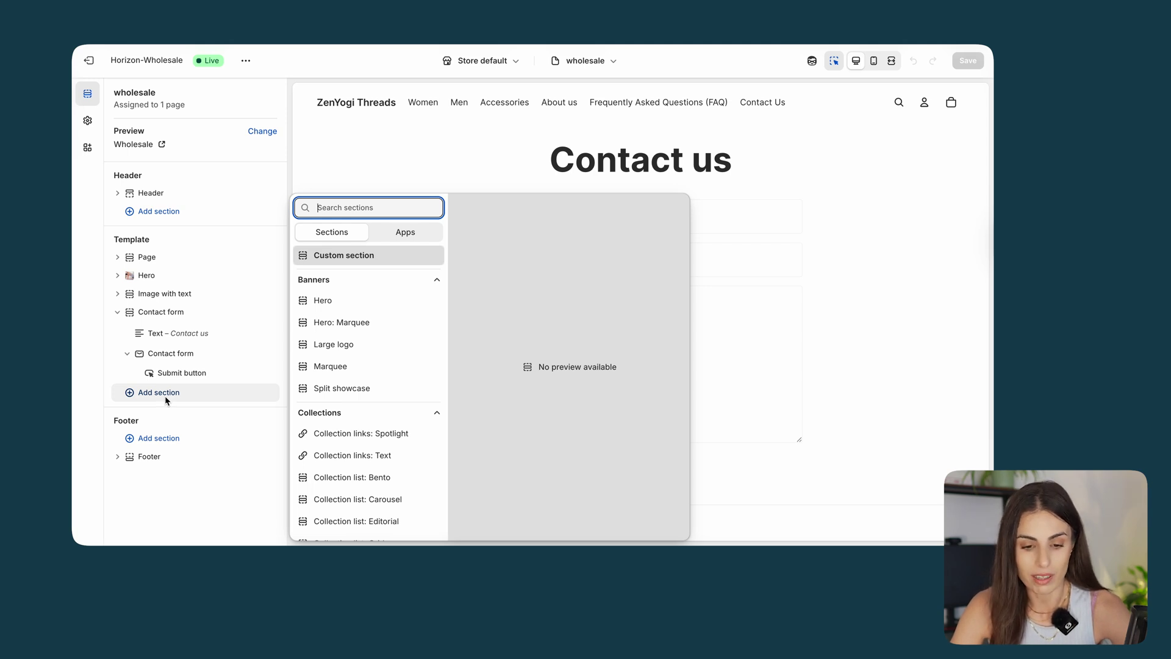
left_click(357, 265)
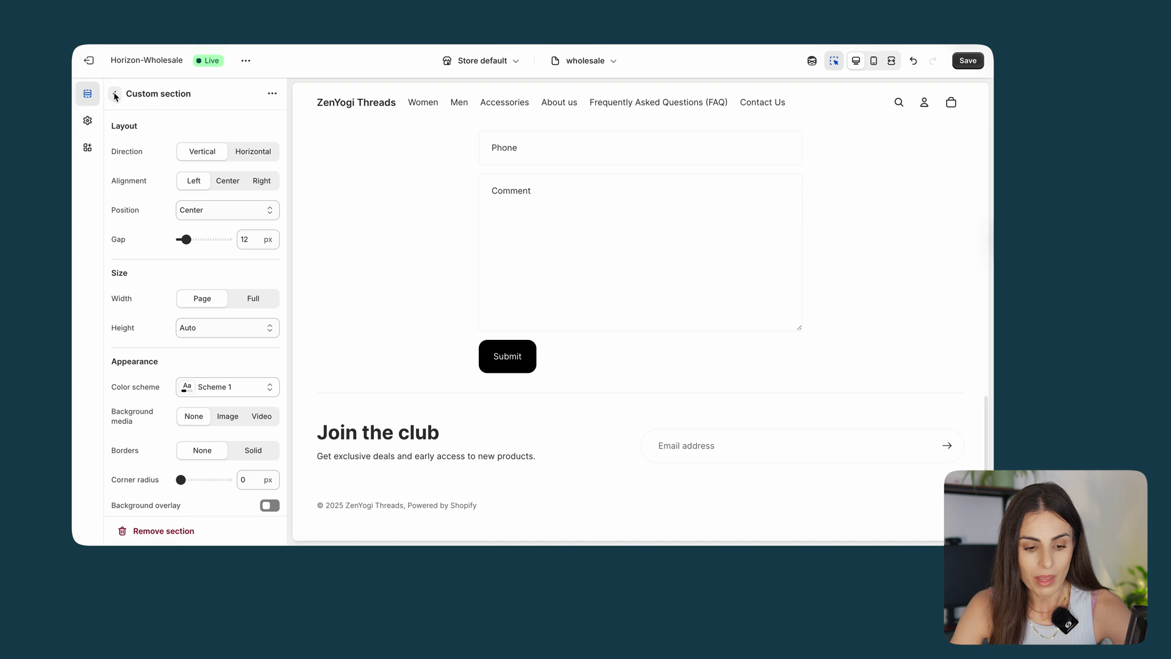
left_click(114, 95)
left_click(158, 414)
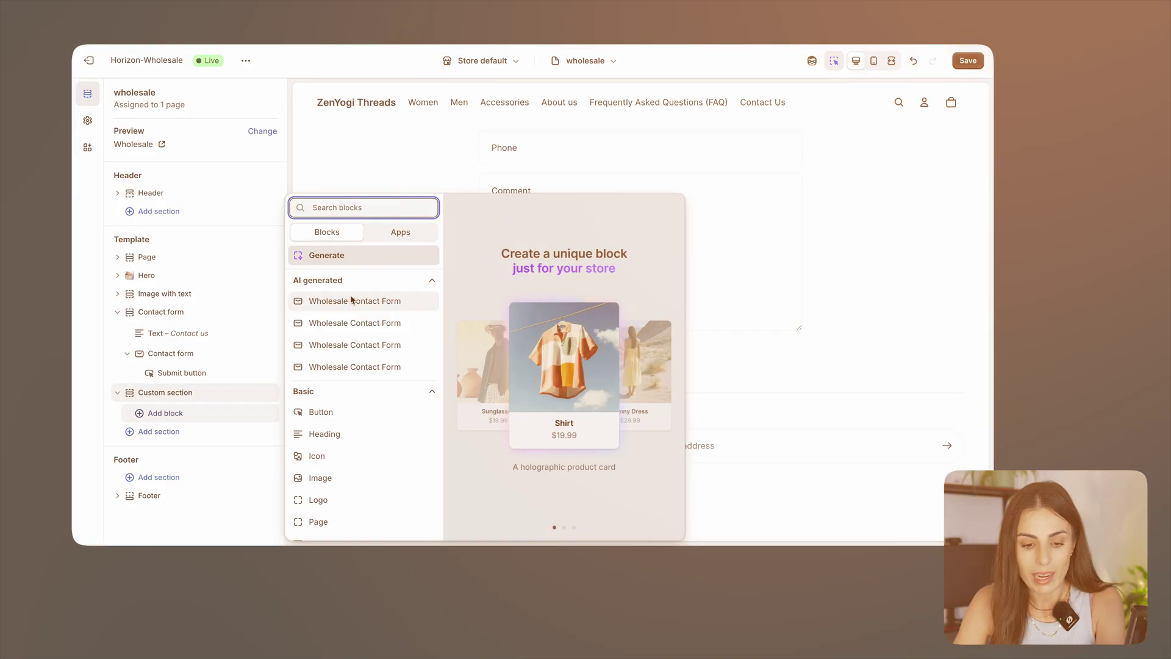
Put the Wholesale Contact Form block in the Custom section and delete the old Contact form section.
left_click(352, 300)
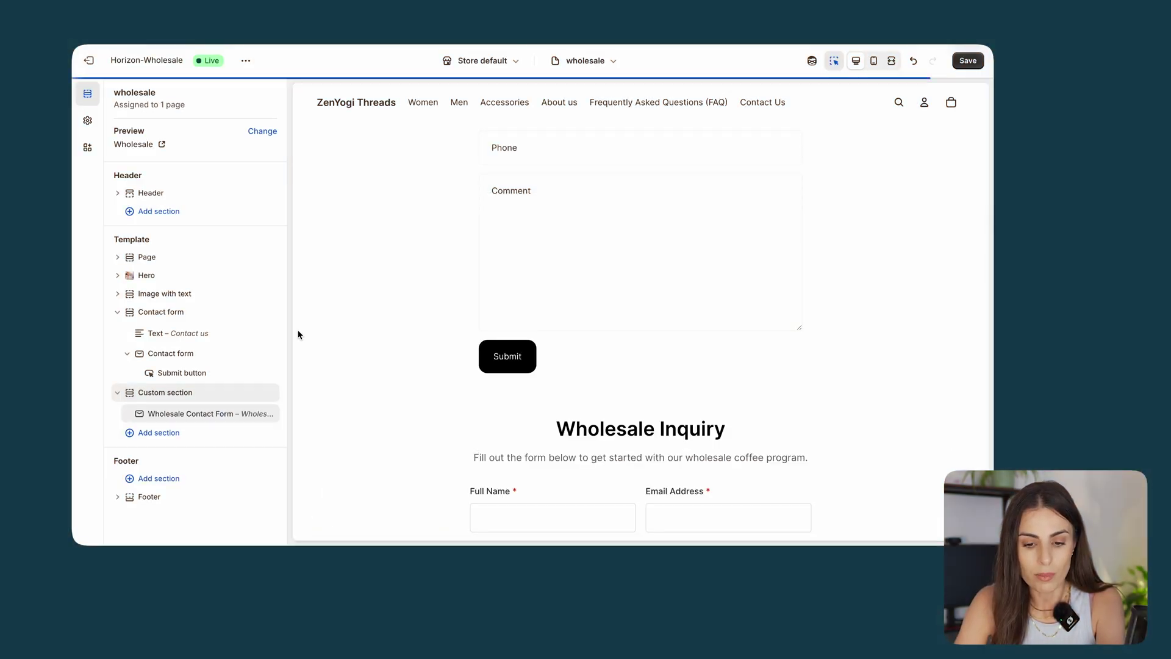
scroll(645, 332, "down", 5)
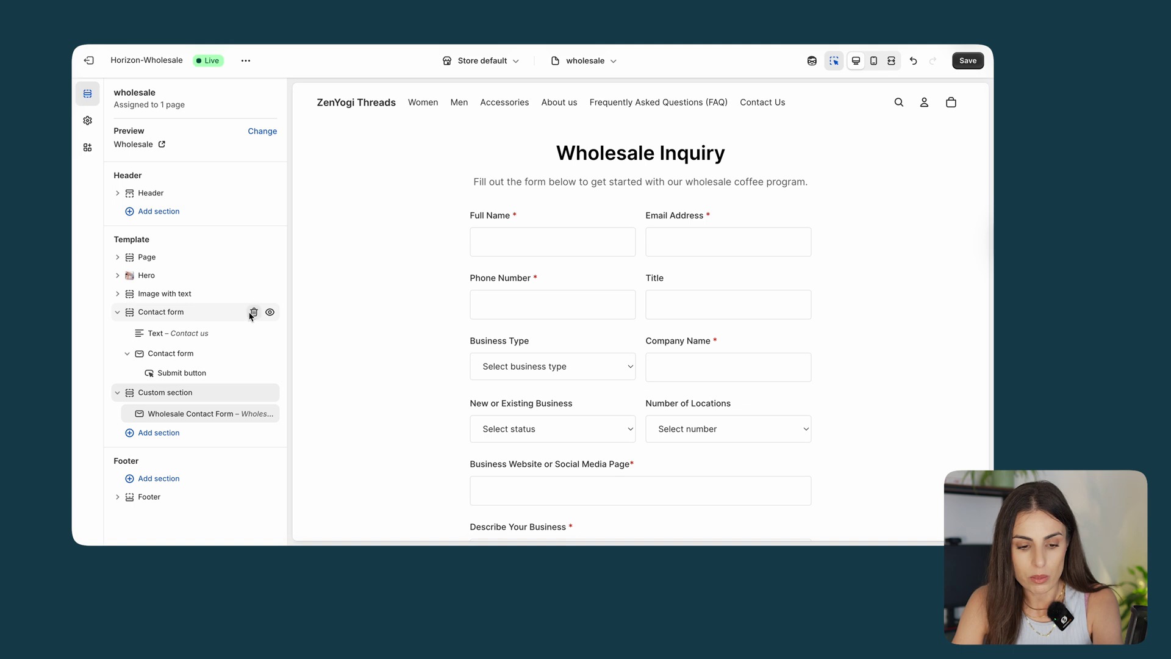
left_click(253, 311)
scroll(706, 397, "down", 10)
scroll(705, 397, "down", 1)
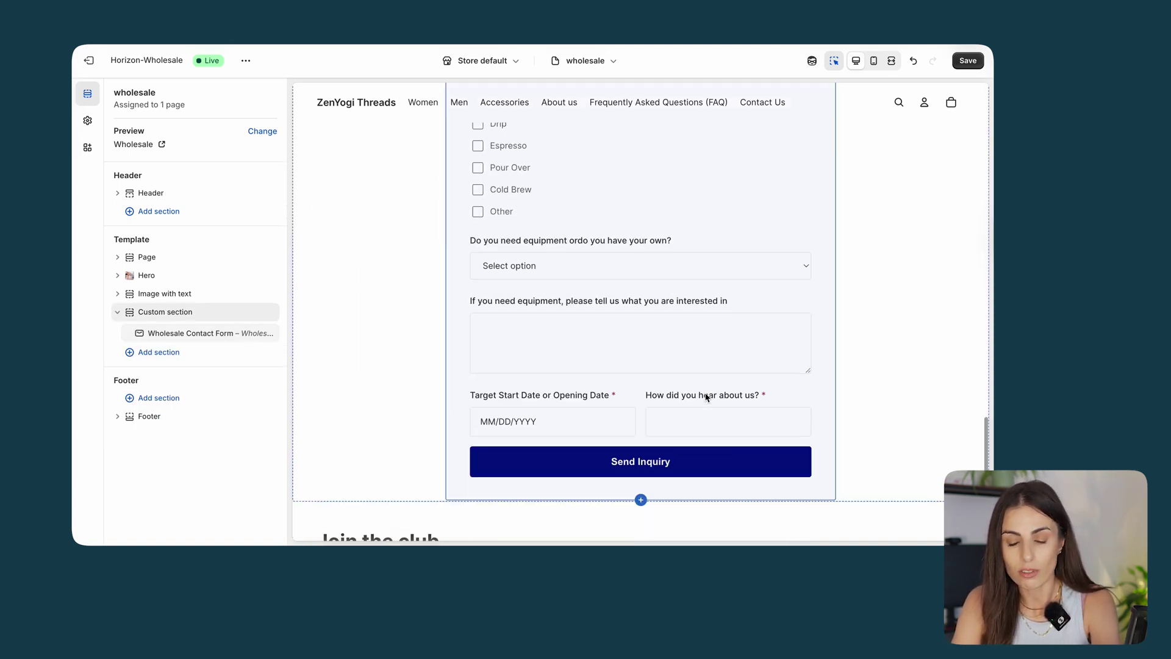
scroll(705, 397, "up", 10)
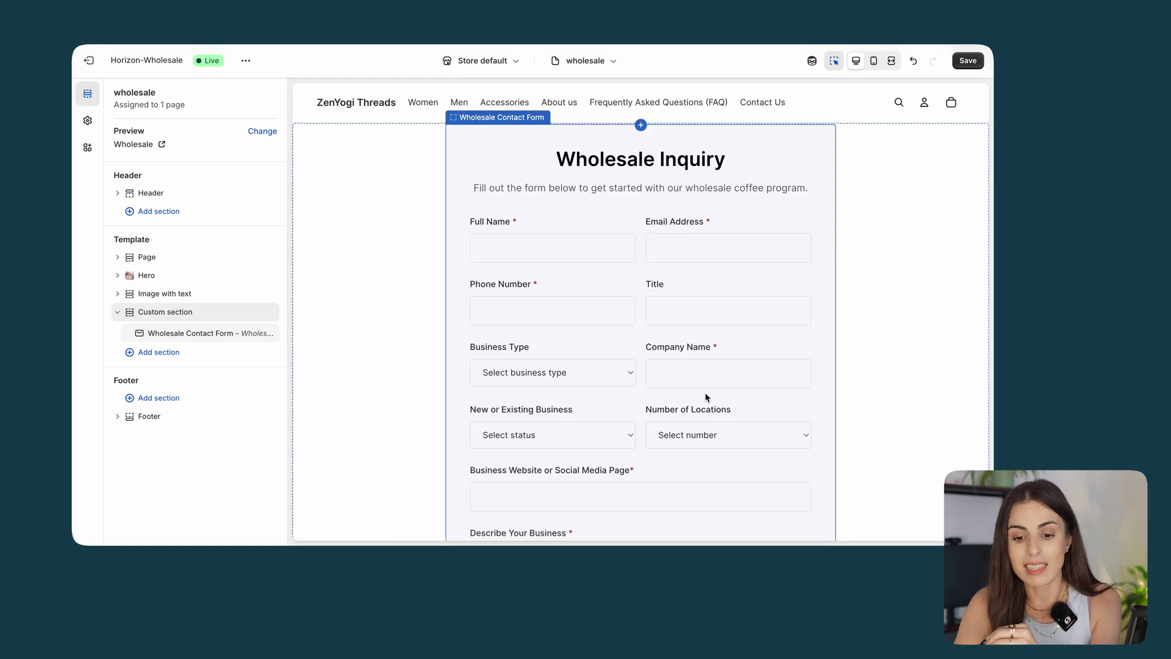
scroll(705, 397, "down", 10)
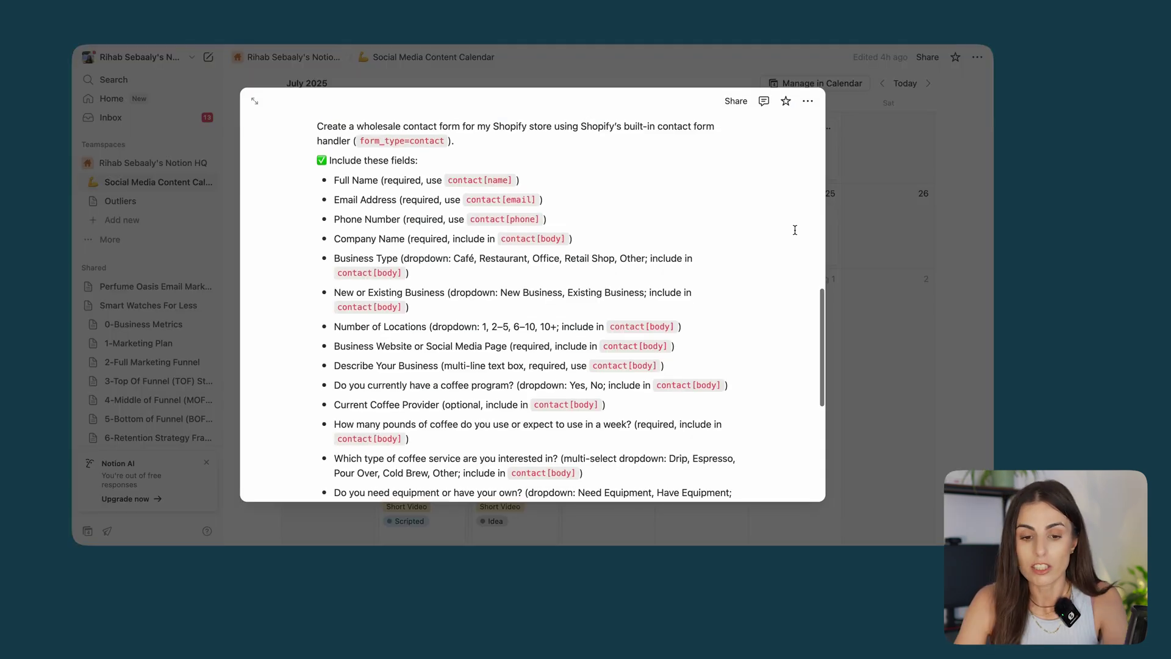
scroll(794, 230, "up", 1)
scroll(777, 270, "down", 10)
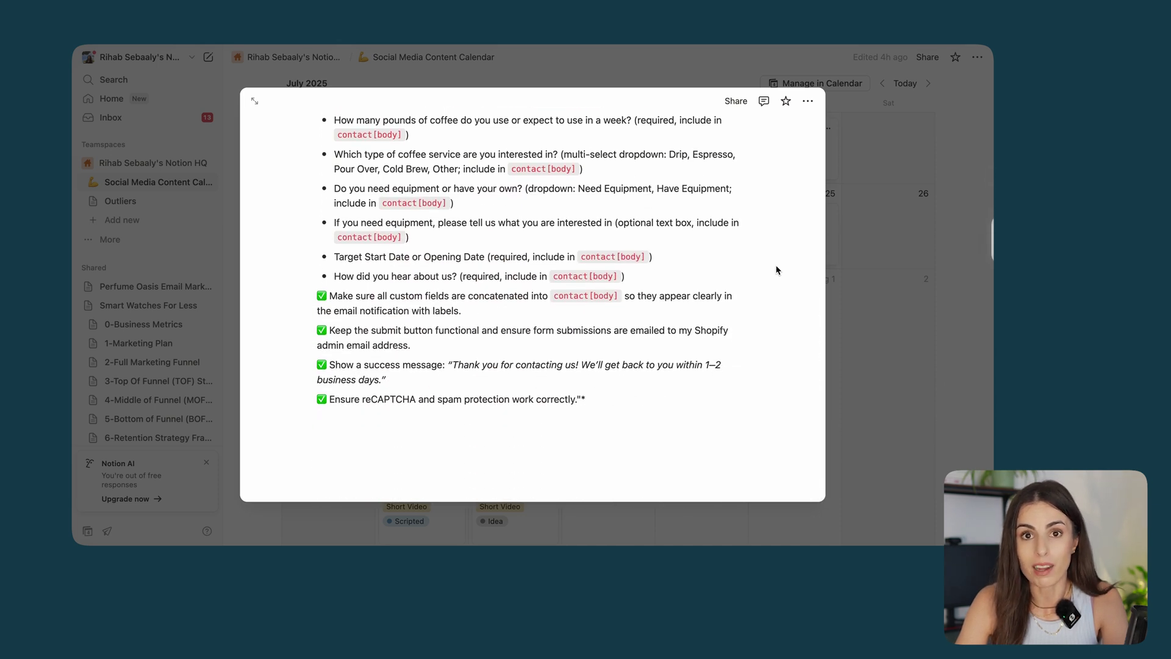
scroll(777, 269, "up", 3)
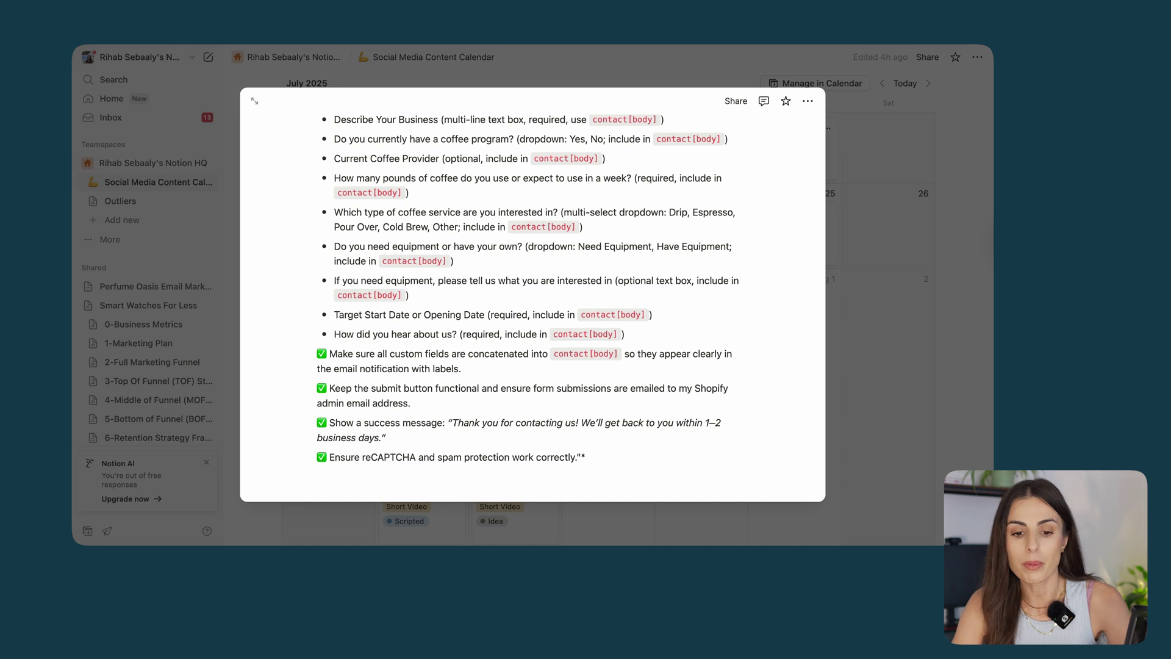
key("super+Tab")
key("super+Tab")
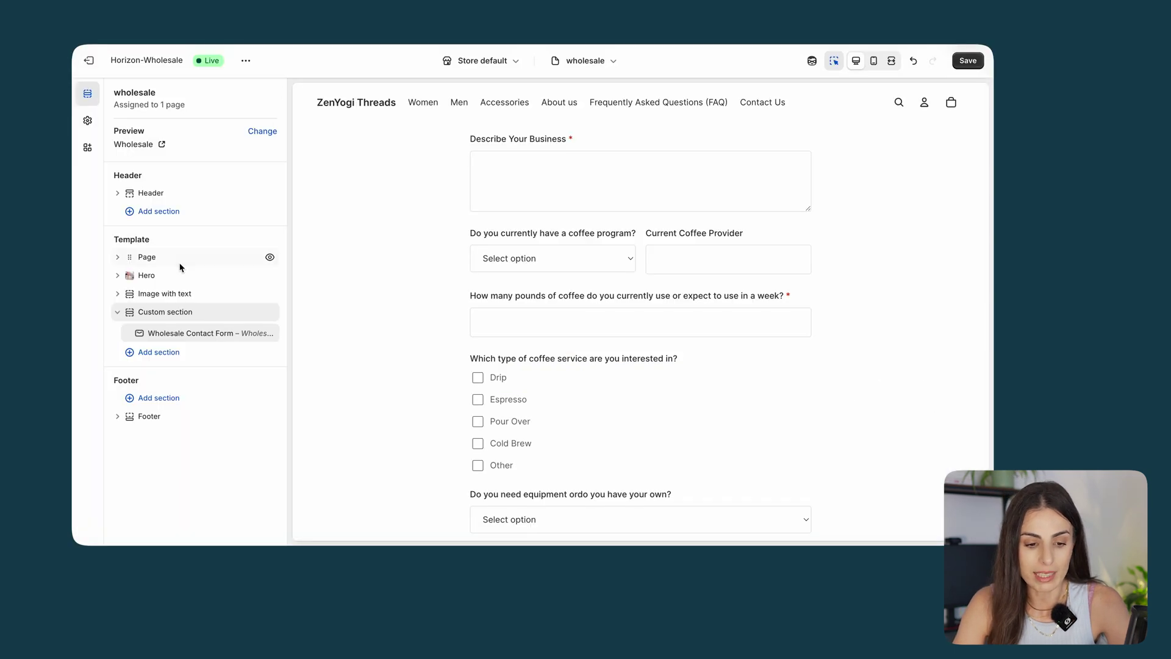
Save the wholesale template with the Wholesale Inquiry form, adding no generated blocks.
left_click(205, 342)
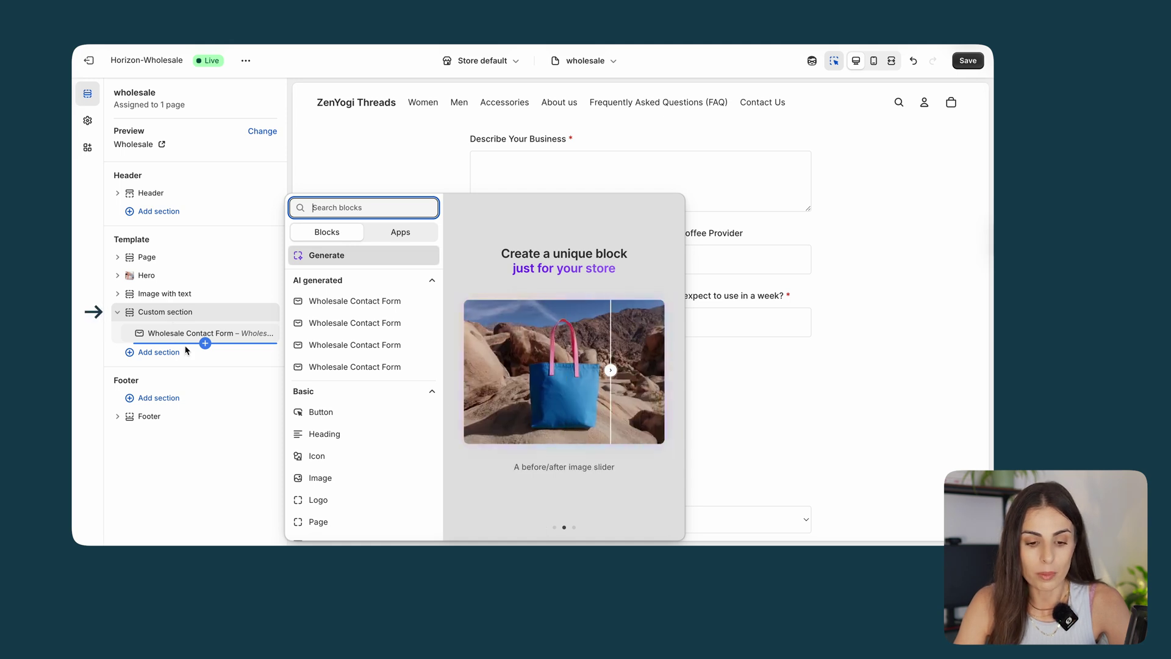
left_click(347, 258)
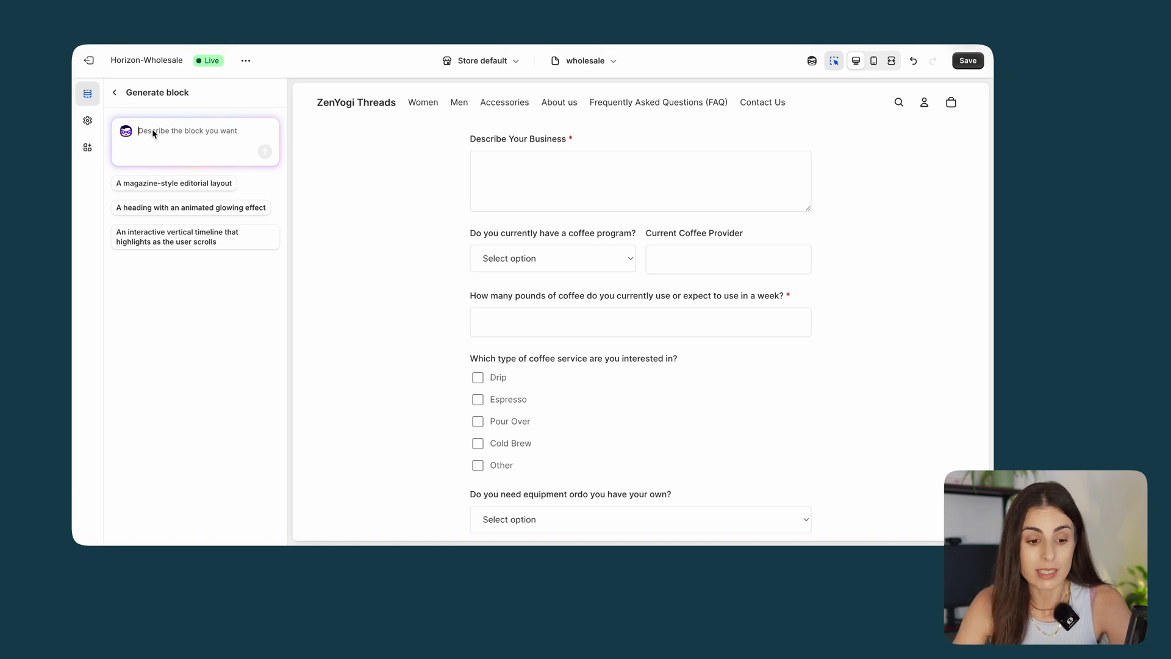
left_click(114, 93)
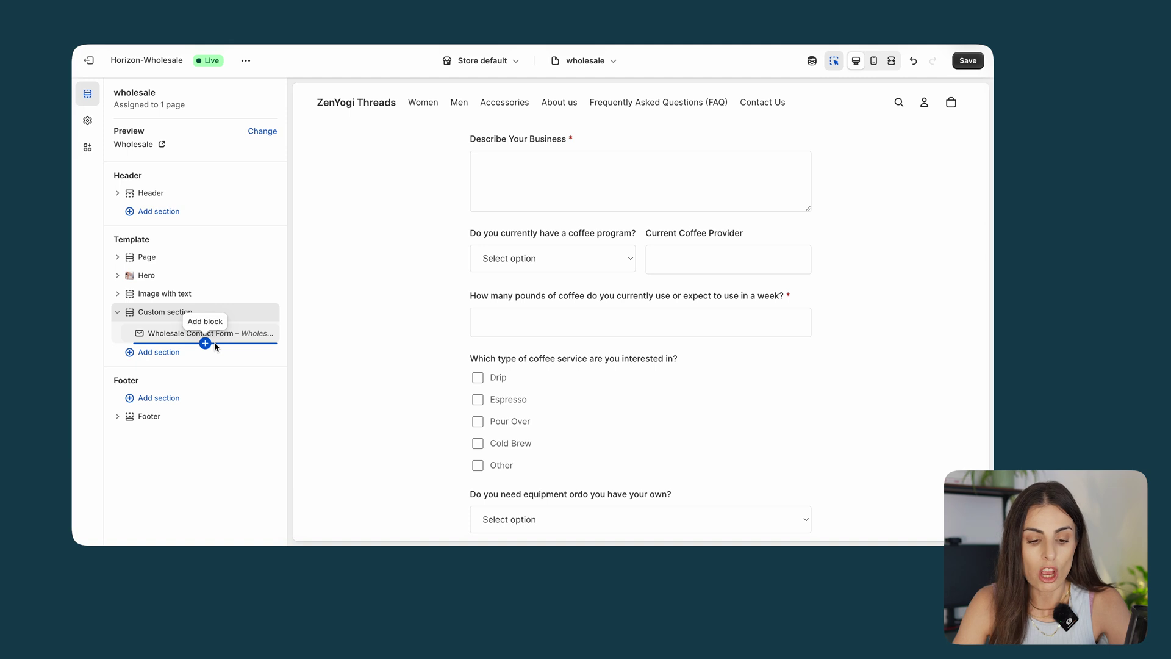
left_click(205, 343)
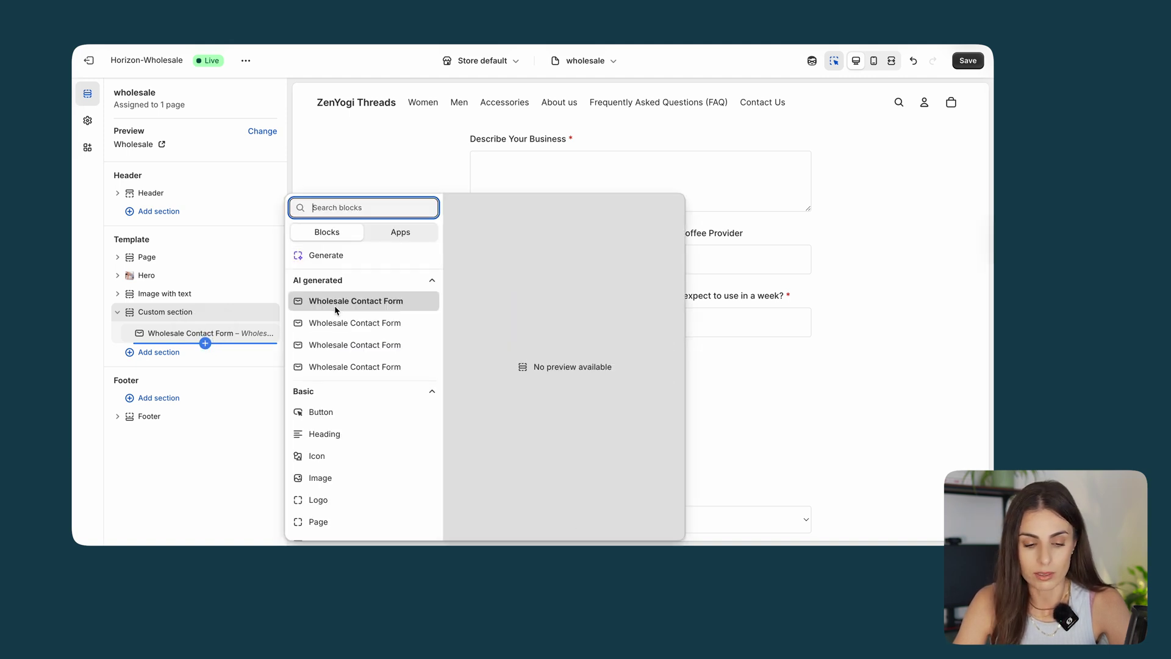
left_click(210, 506)
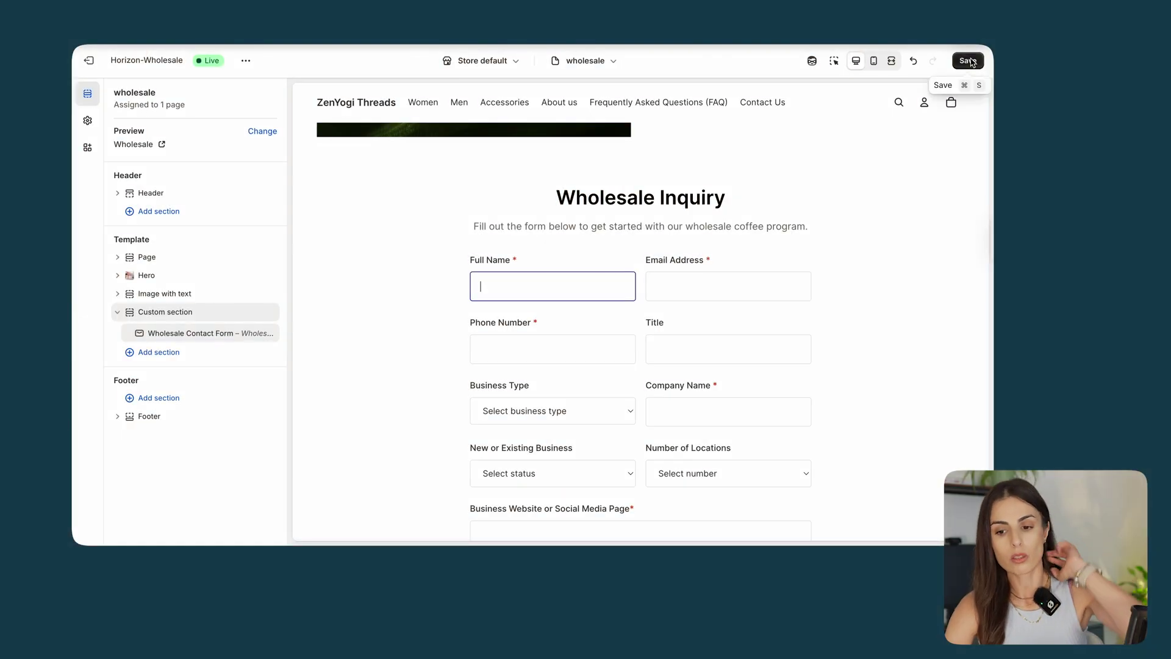
left_click(968, 61)
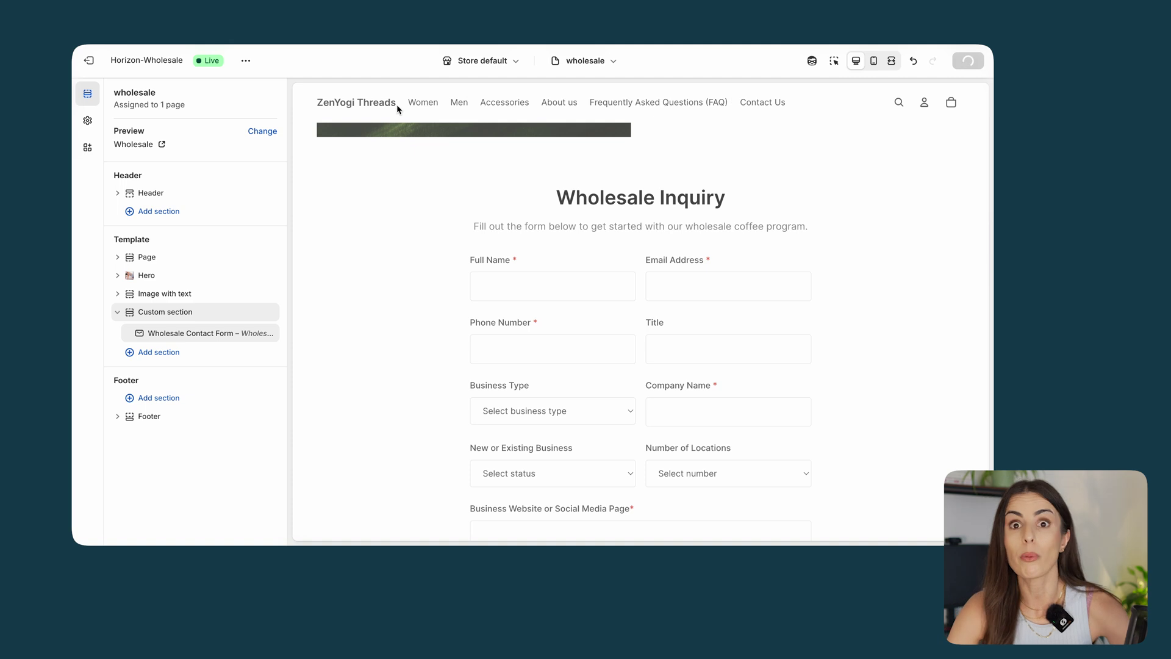
Add a Wholesale item linking to the Wholesale page to the Main menu and save it.
left_click(89, 61)
left_click(124, 198)
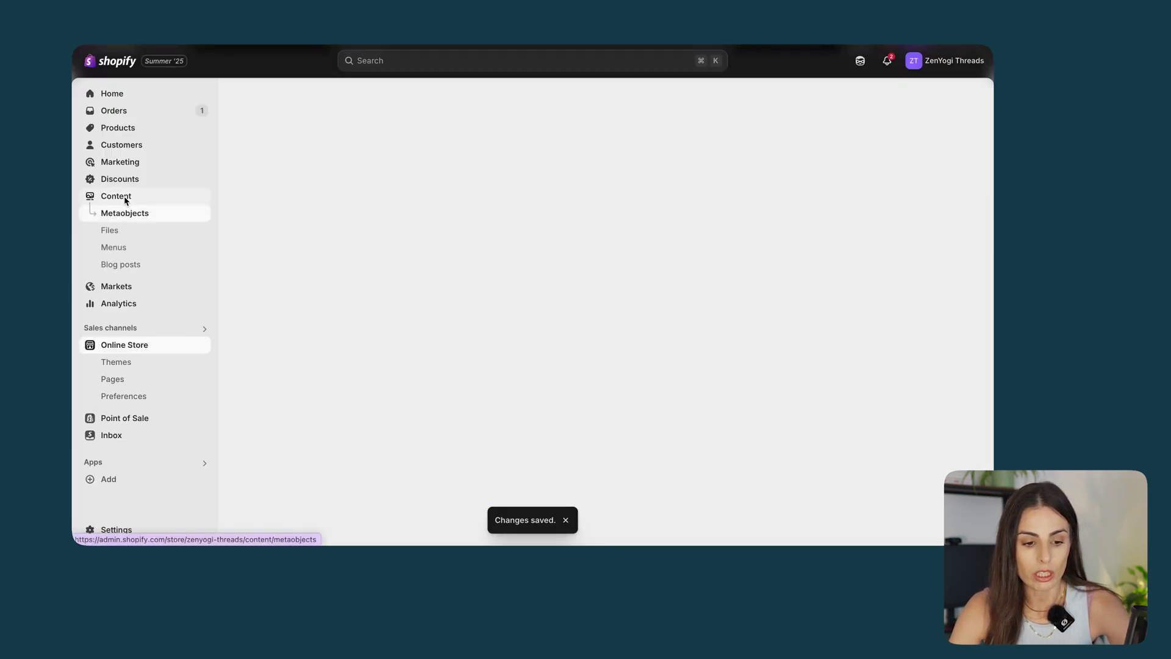
left_click(125, 248)
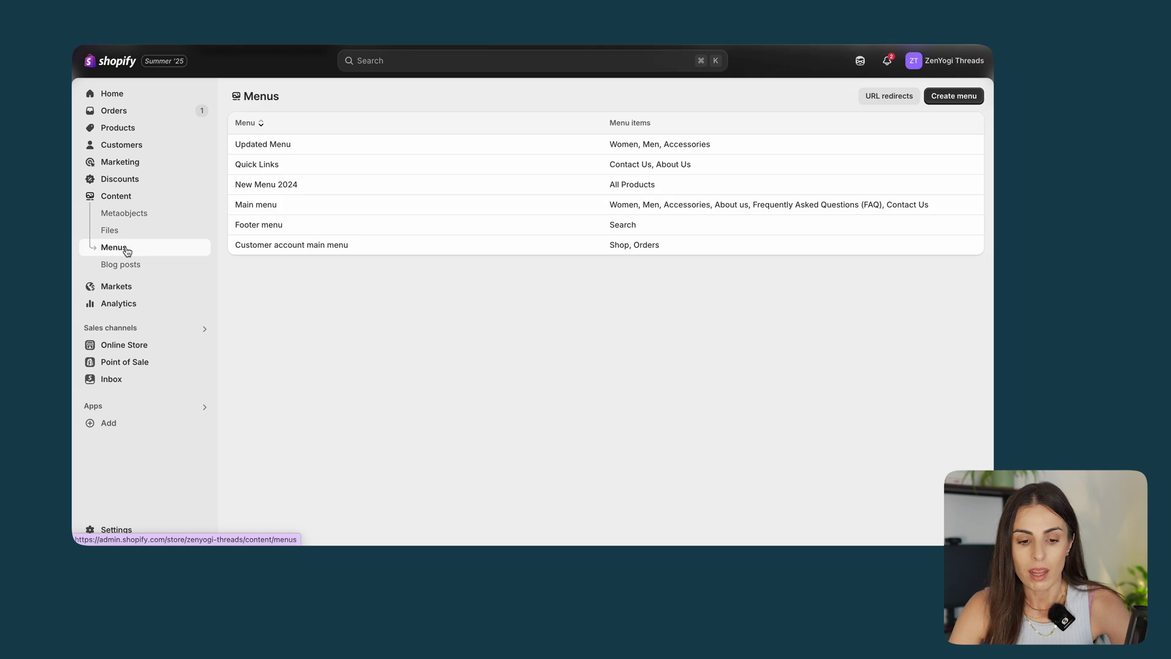
left_click(271, 209)
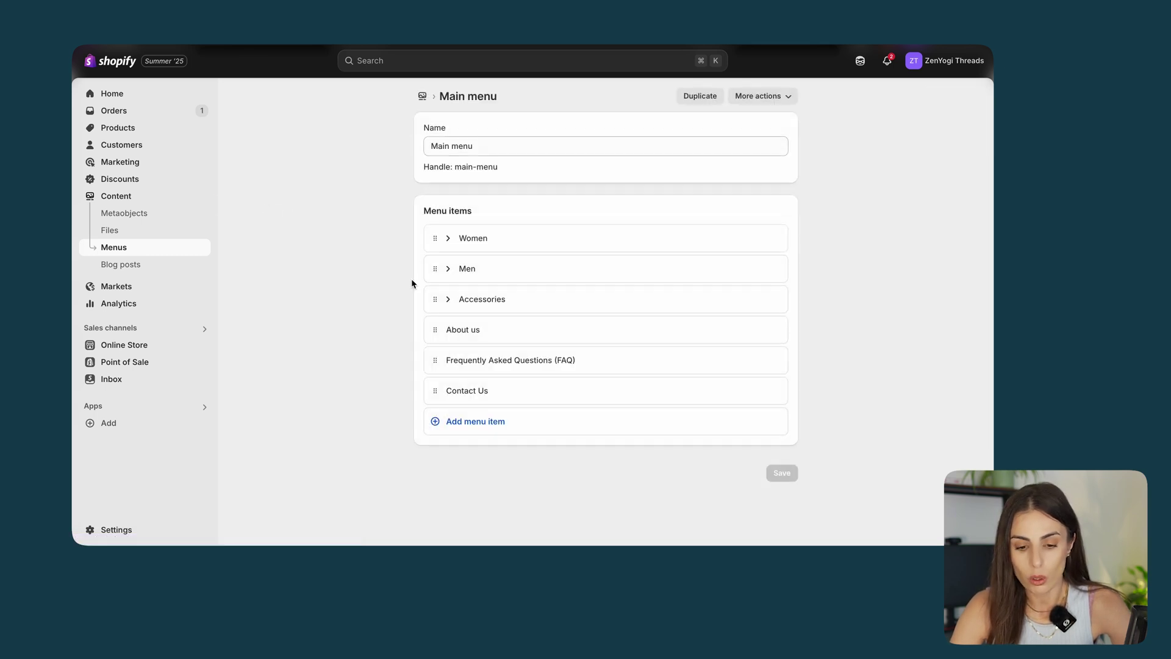
left_click(470, 427)
left_click(649, 440)
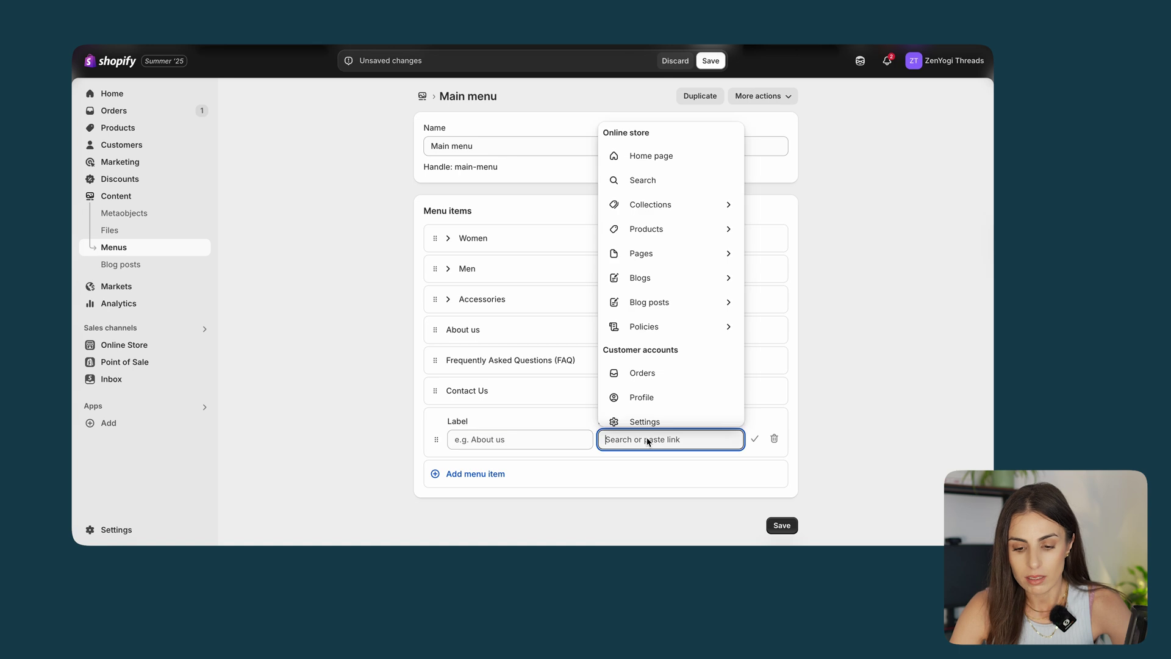
left_click(654, 253)
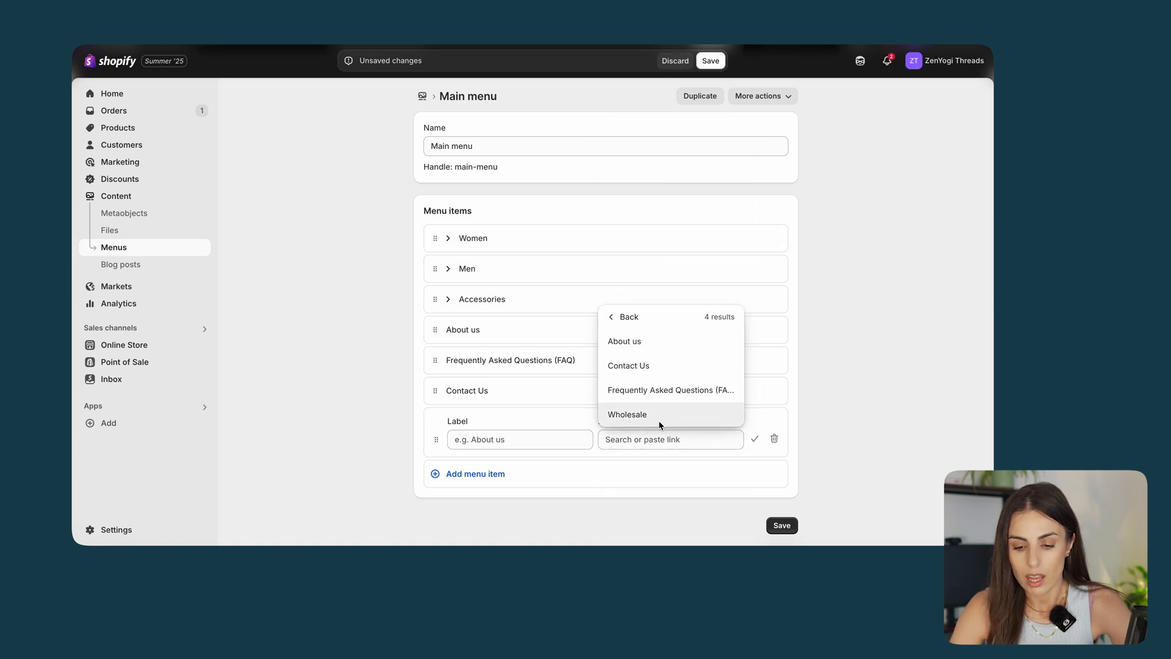
left_click(659, 416)
left_click(781, 525)
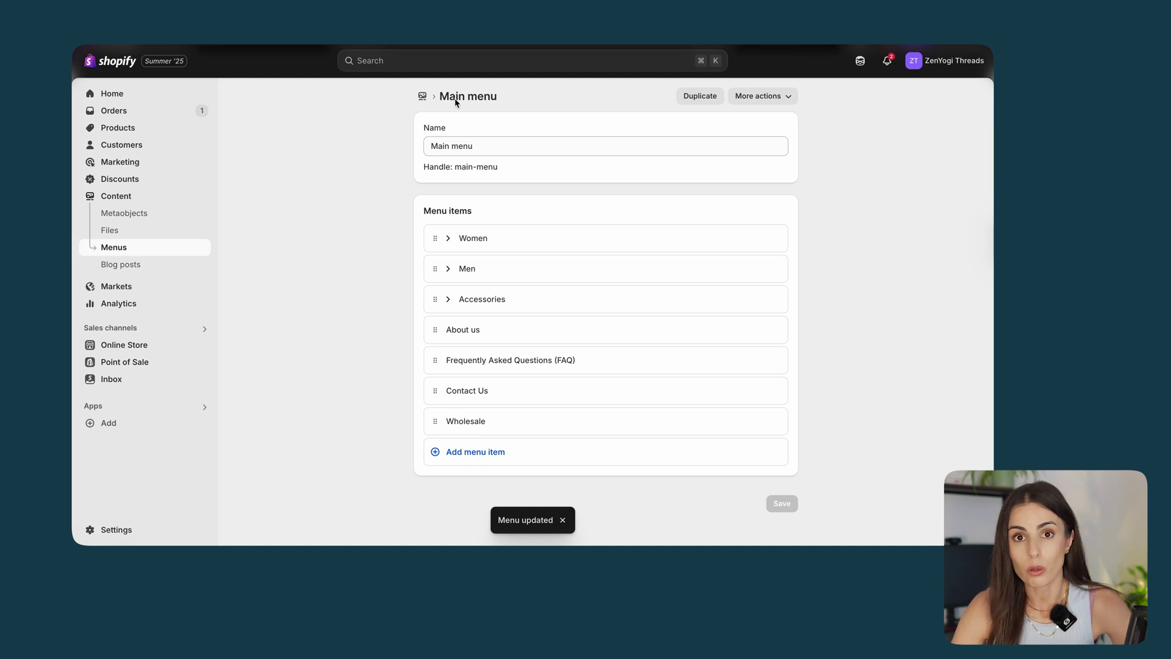
left_click(423, 96)
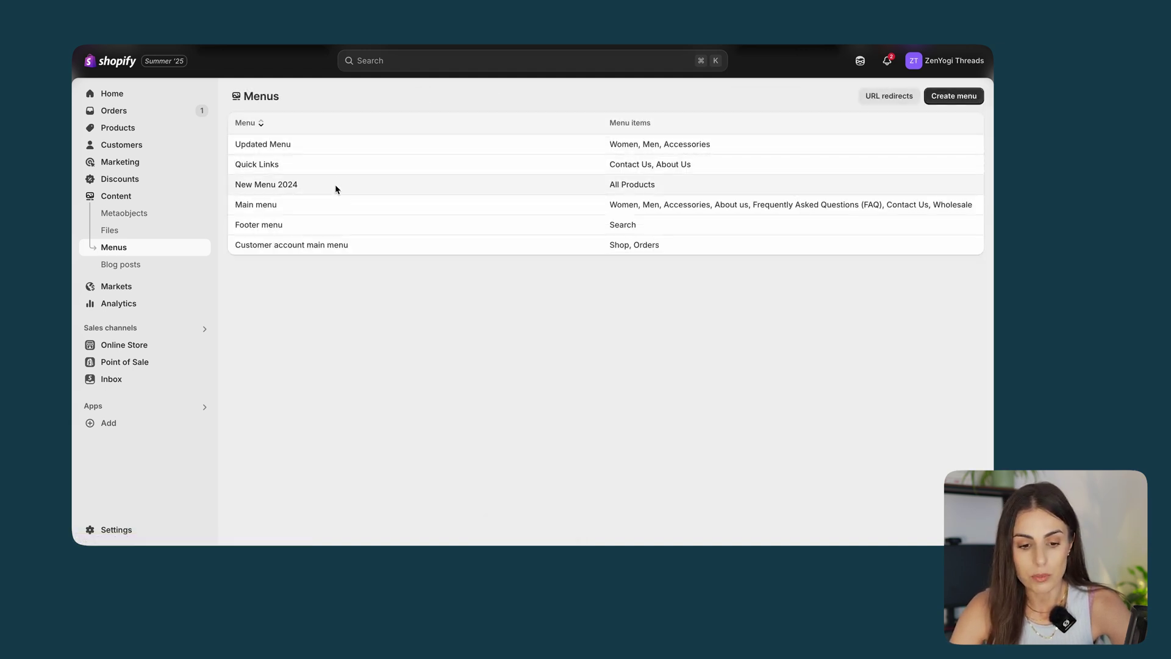
Add a new Footer menu item linking to the Wholesale page and save the menu.
left_click(329, 224)
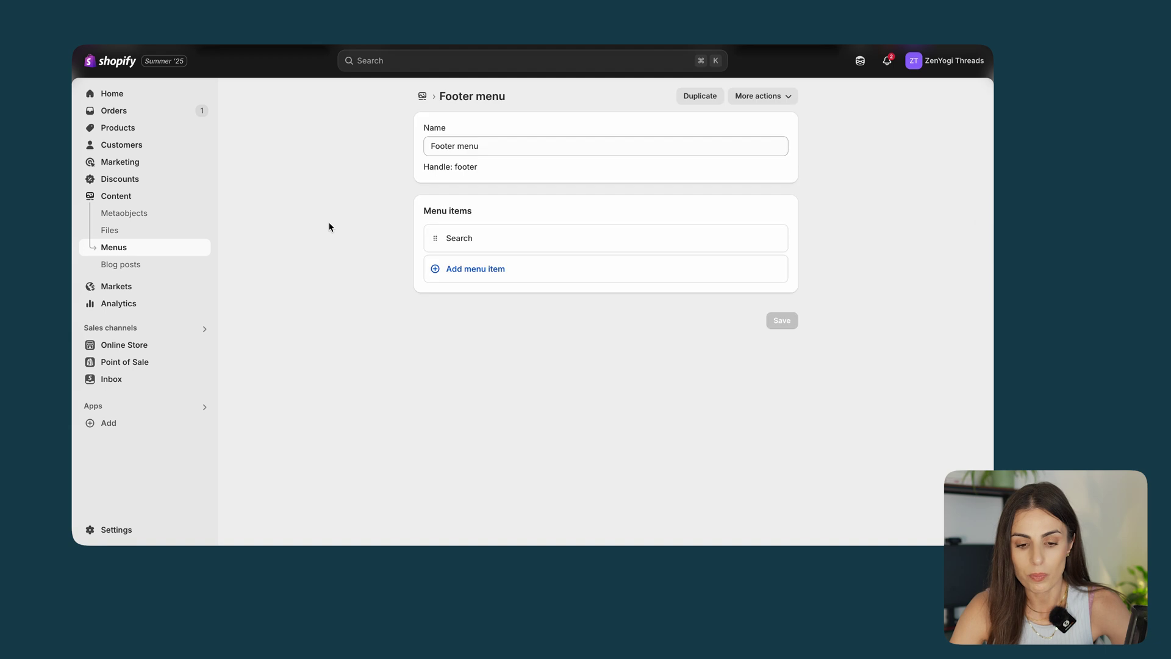
left_click(545, 275)
left_click(631, 289)
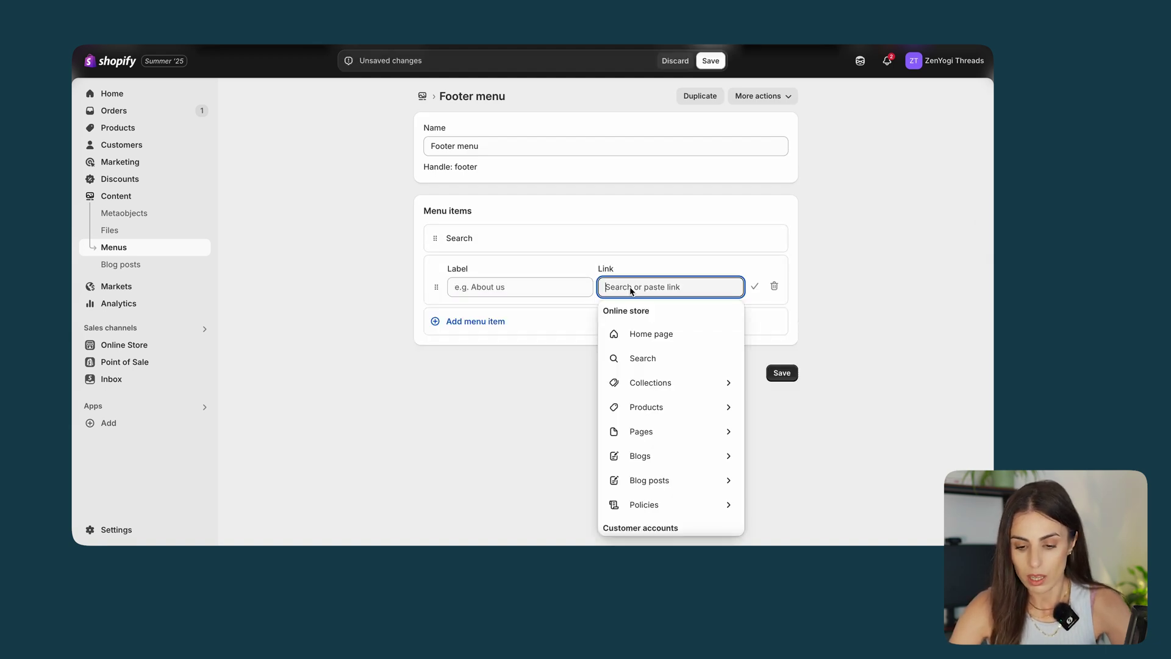
left_click(662, 431)
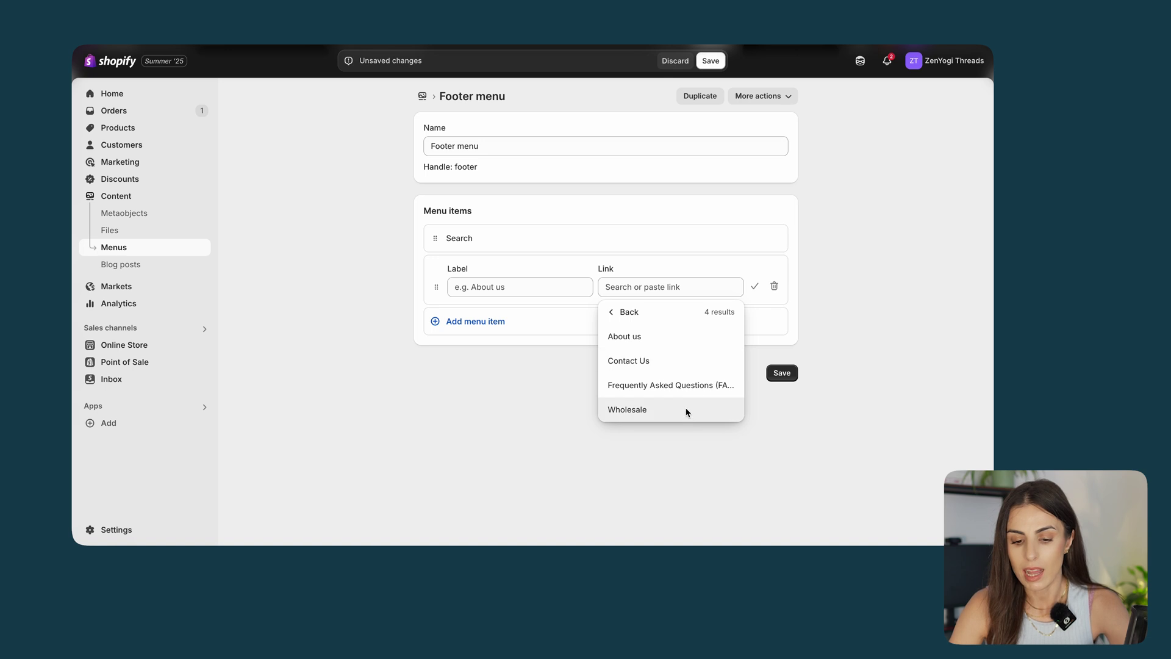
left_click(687, 412)
left_click(709, 61)
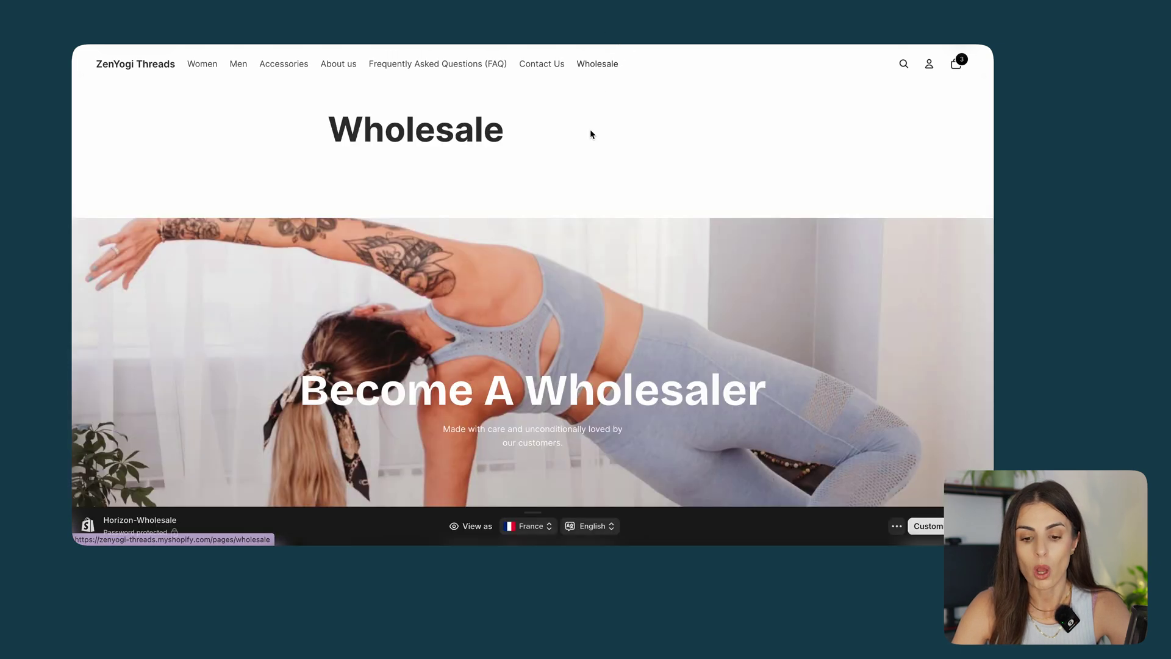
Scroll down through the storefront Wholesale page's inquiry form.
scroll(590, 134, "down", 15)
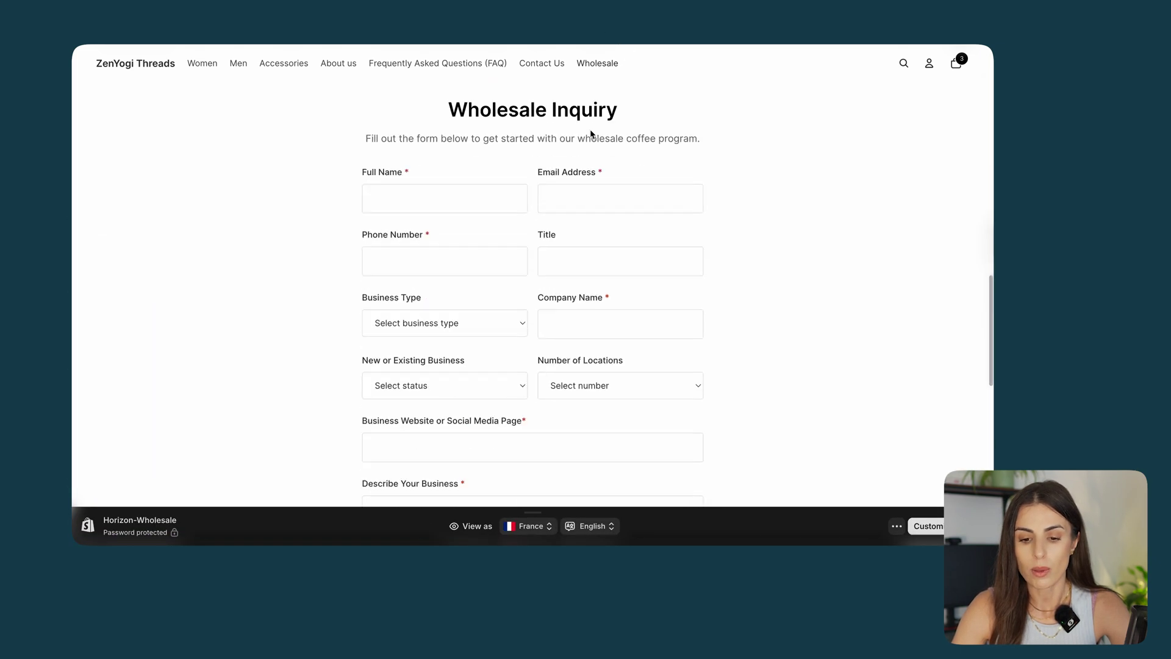
scroll(590, 131, "down", 7)
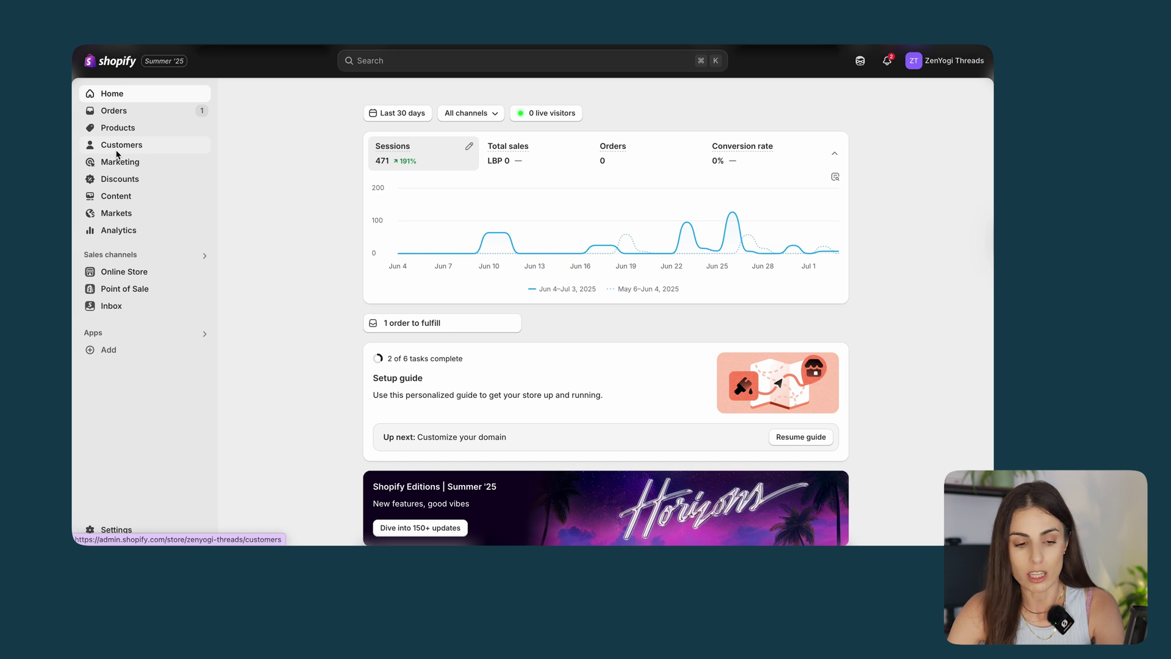
Create and save a new customer tagged Wholesale, then go to the store Settings.
left_click(122, 151)
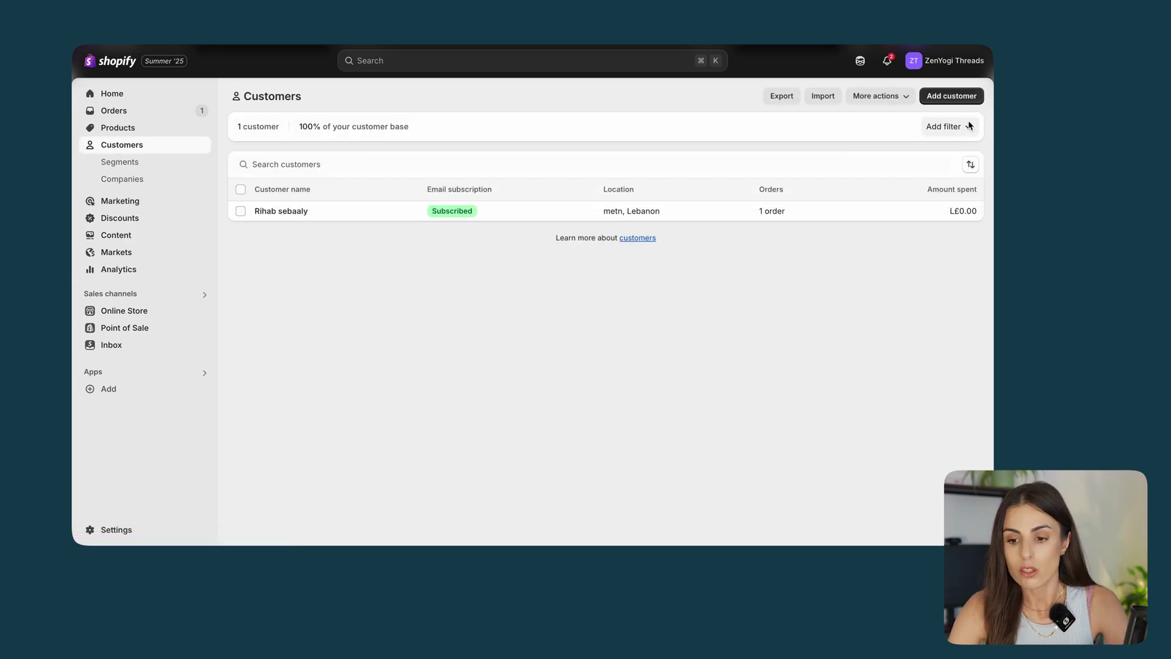
left_click(968, 99)
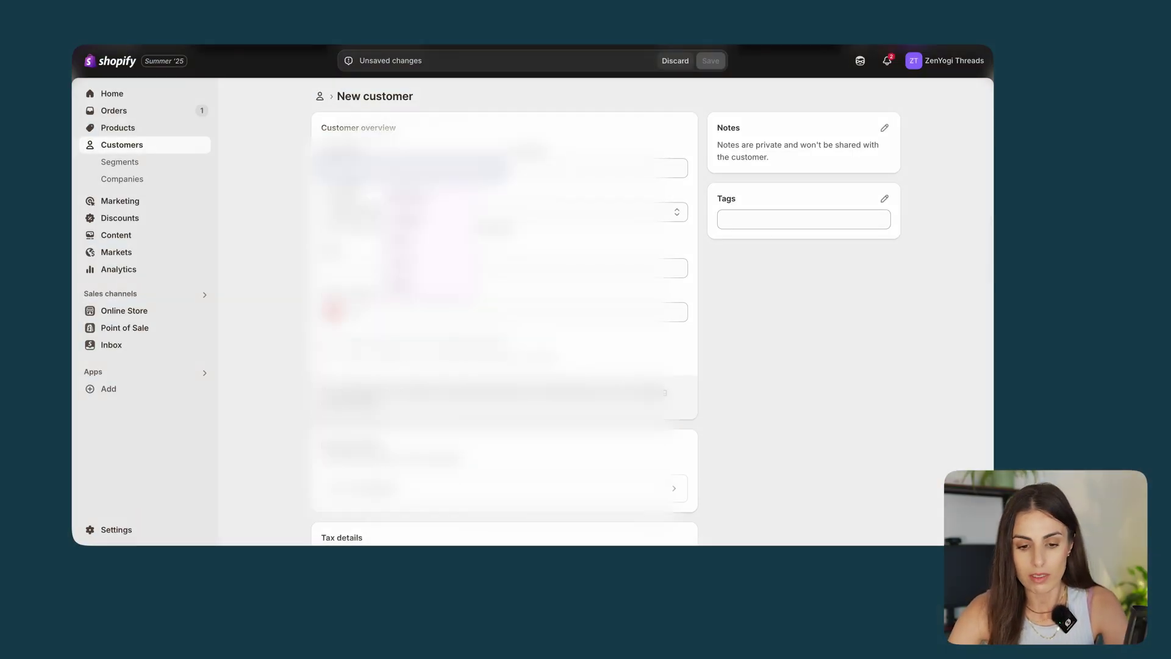
key("Return")
key("Tab")
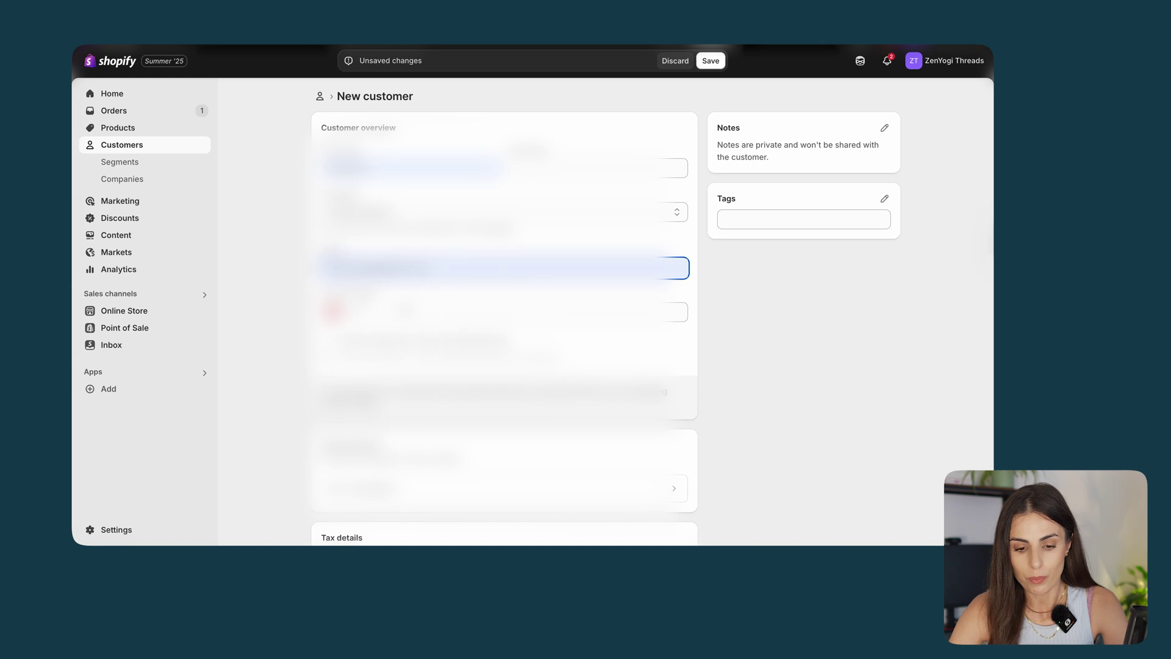
key("Tab")
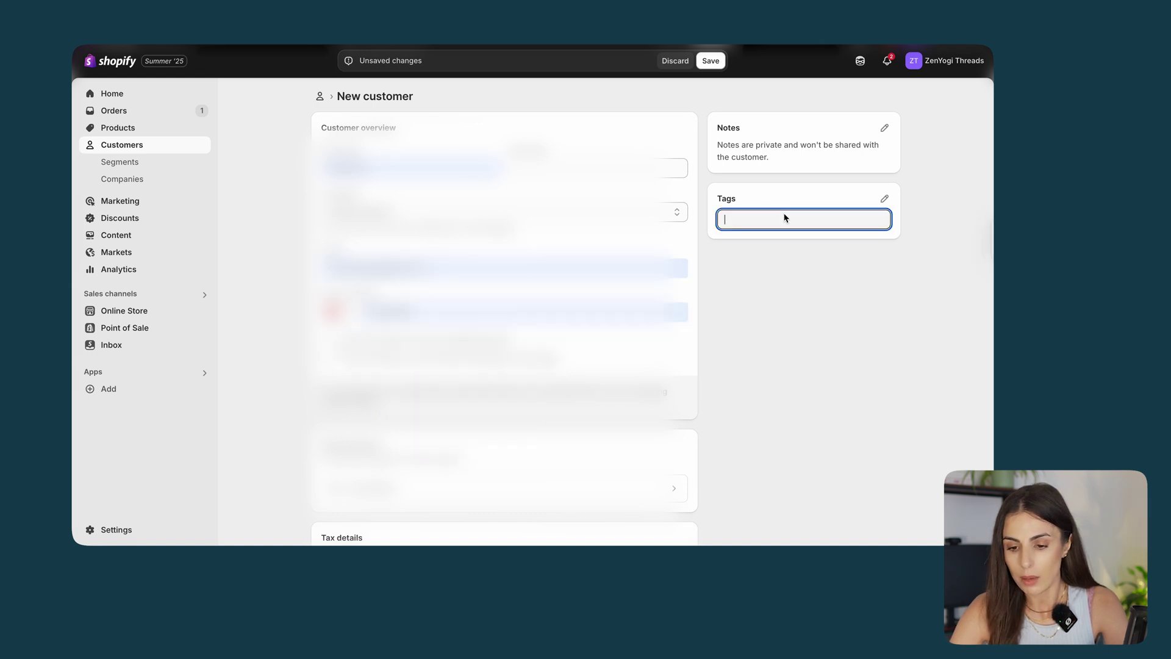
type("Whole")
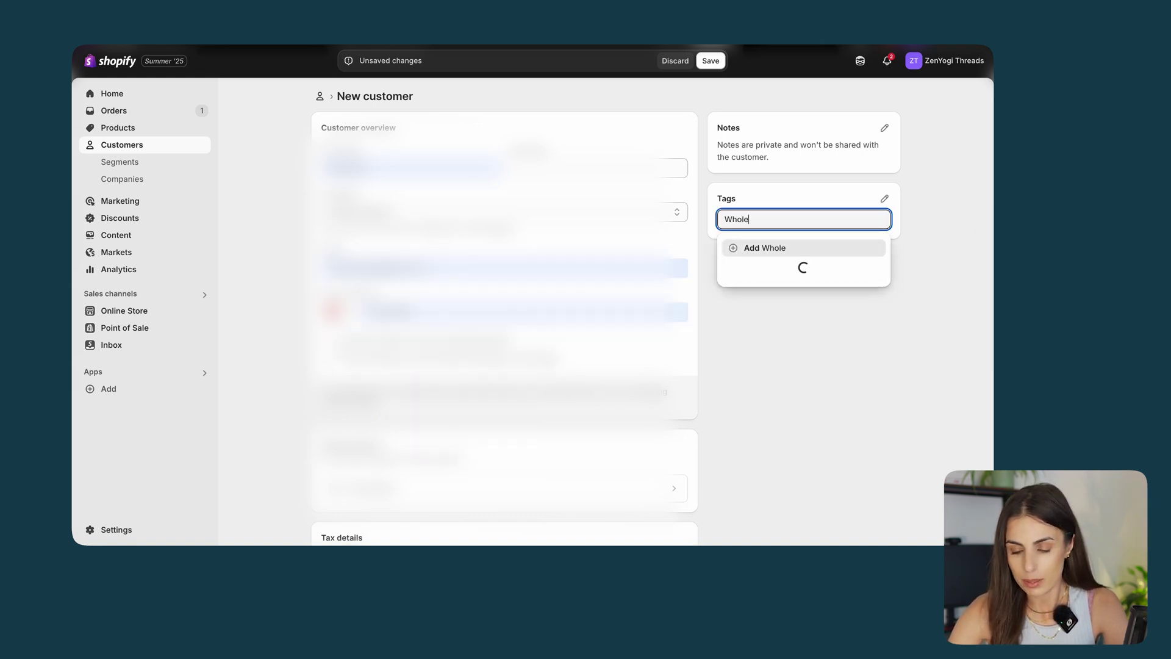
left_click(708, 61)
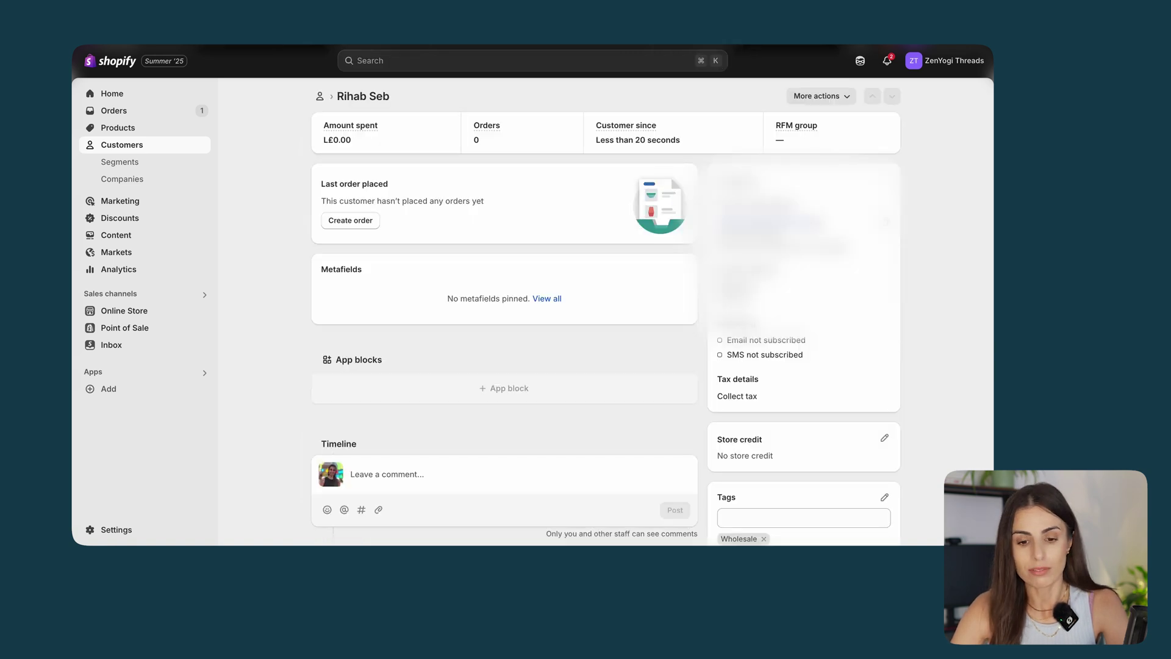
left_click(115, 529)
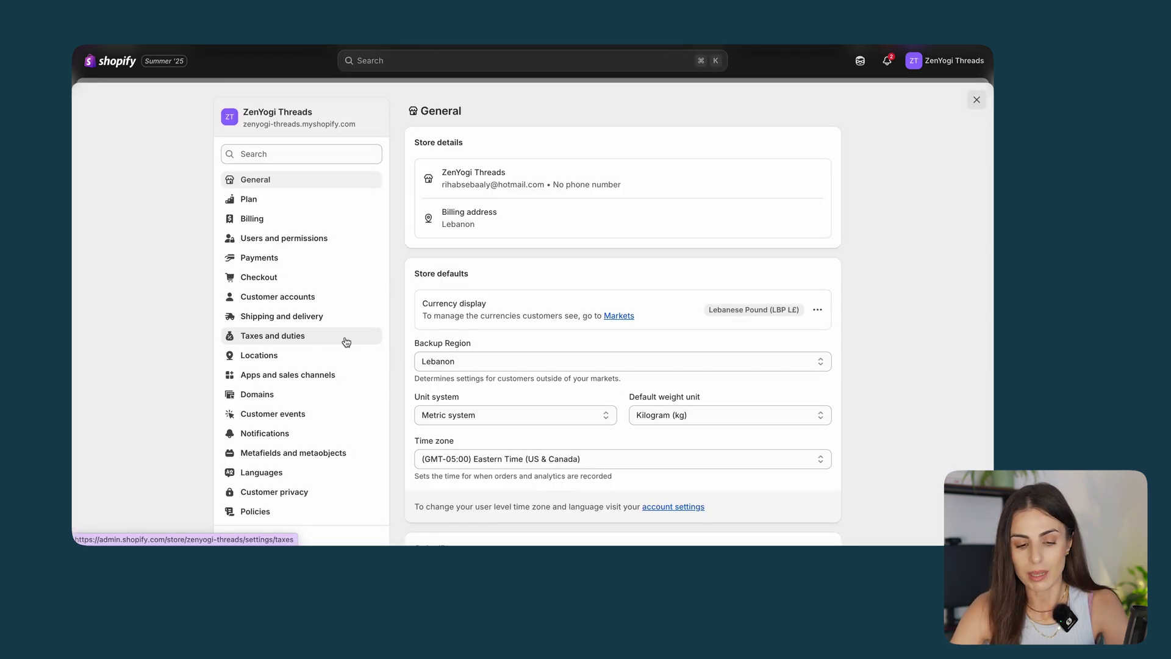
Show the Customer accounts settings with login links on and the recommended accounts version.
left_click(328, 303)
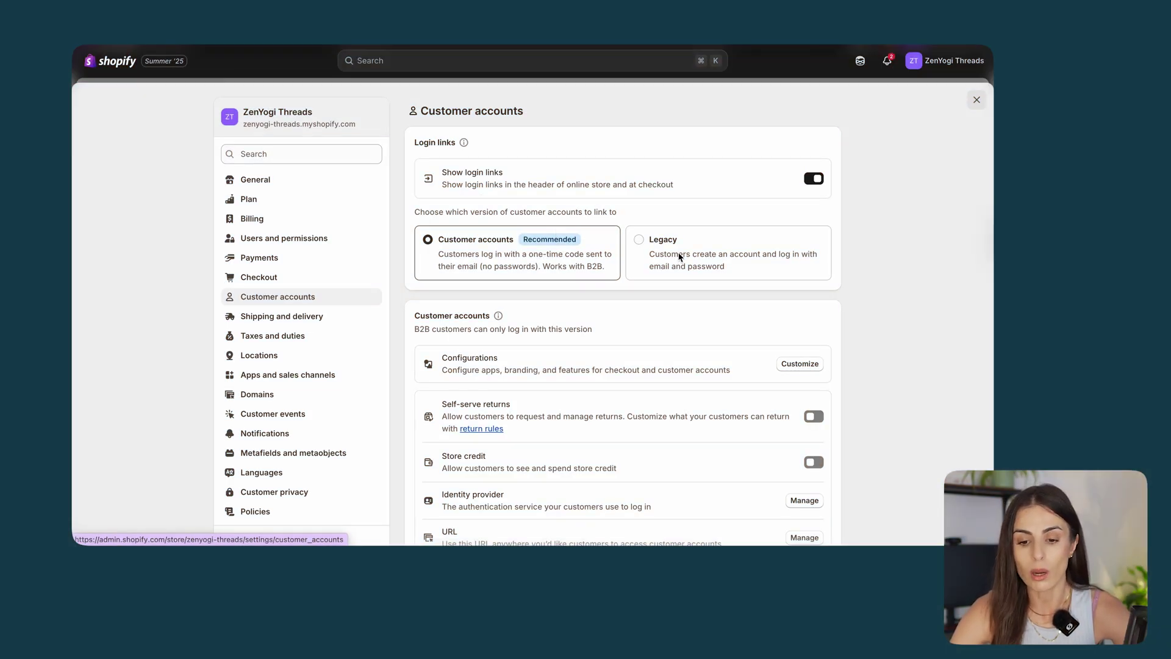
Close the Settings overlay to return to the customer record.
left_click(976, 100)
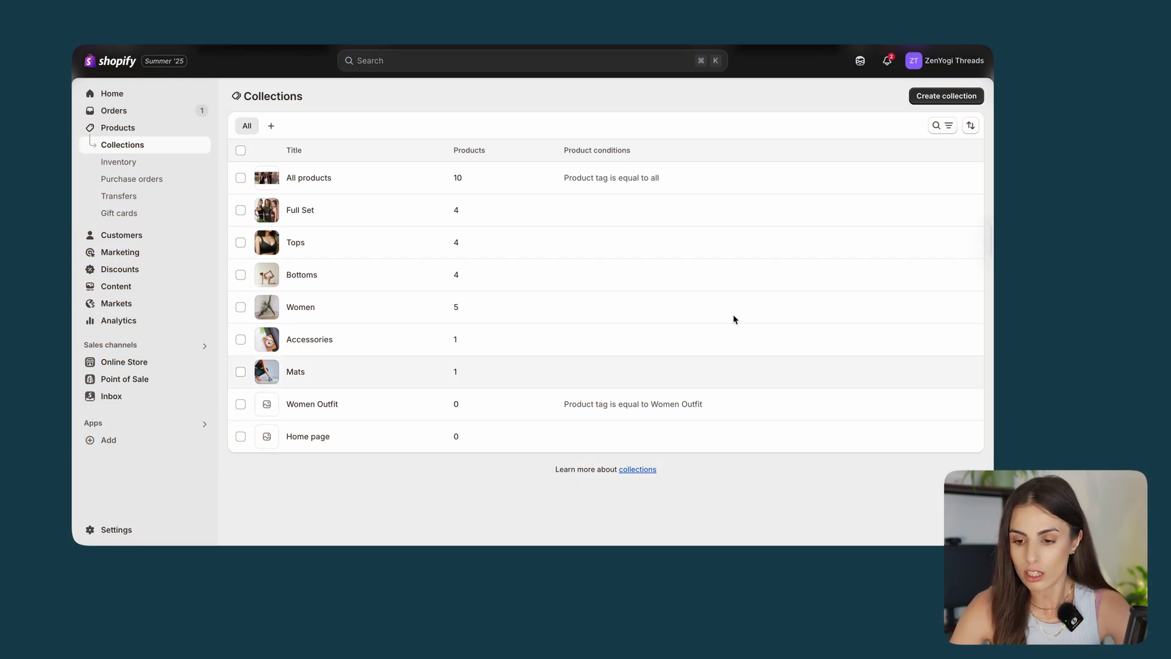
Start a new collection titled Wholesale.
left_click(930, 95)
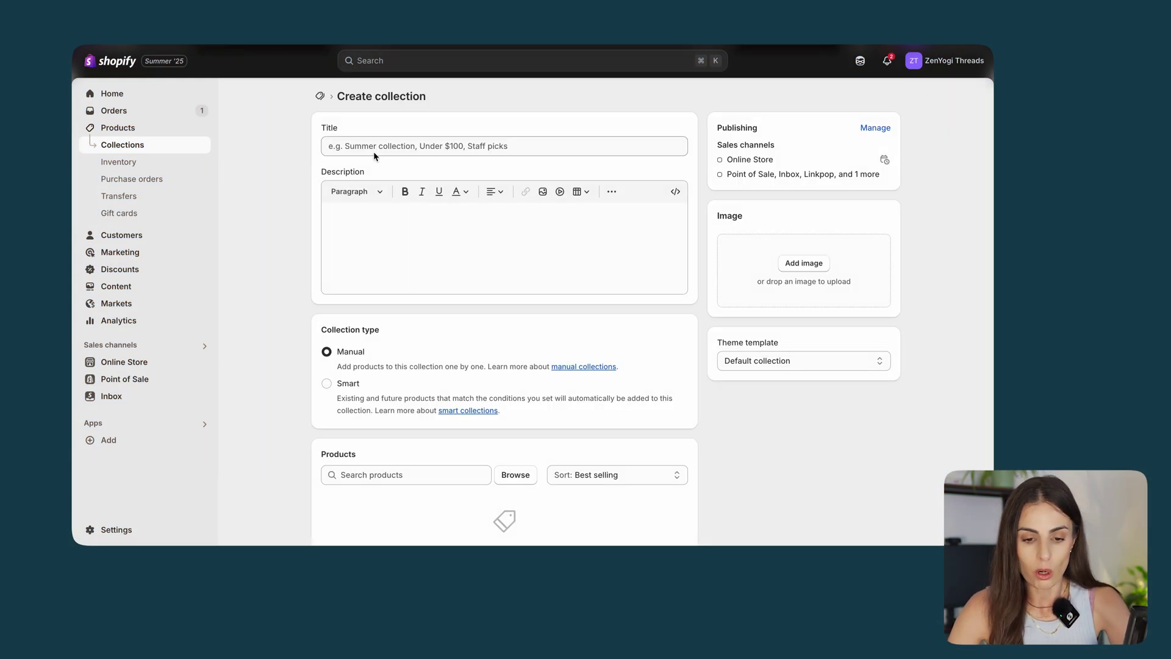
left_click(370, 146)
type("Wholesale")
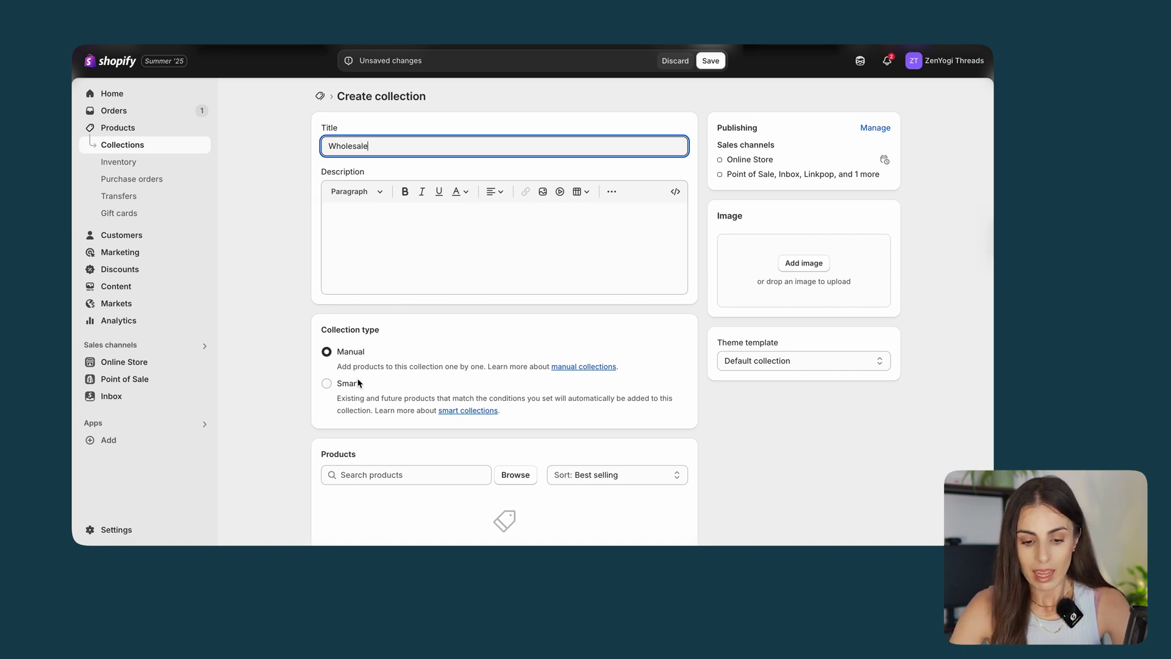
scroll(373, 469, "down", 3)
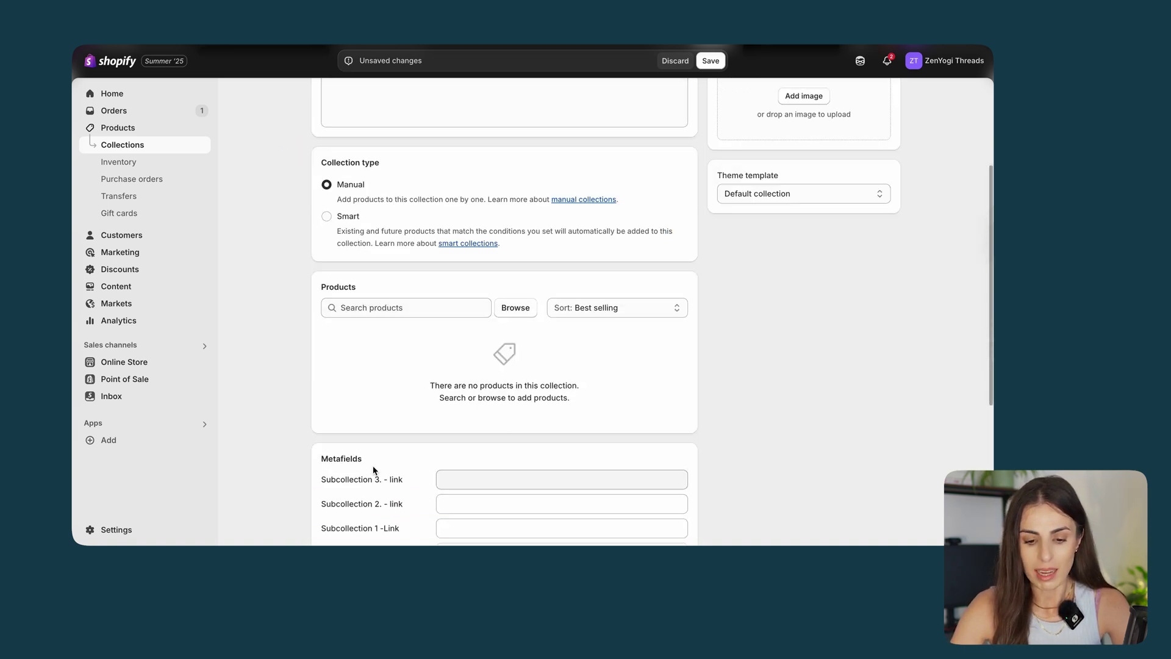
Add Mother Earth Maternity Dress and Aerial Flair Unitard to the Wholesale collection.
left_click(513, 308)
left_click(359, 336)
left_click(359, 406)
left_click(359, 406)
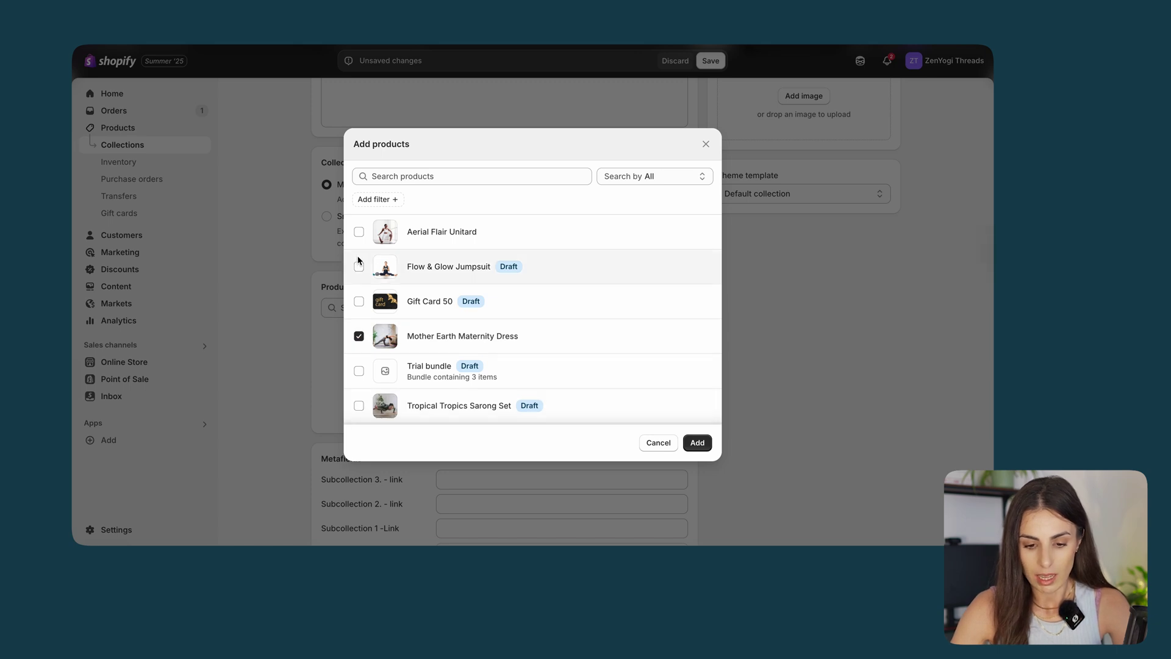
left_click(359, 232)
left_click(697, 443)
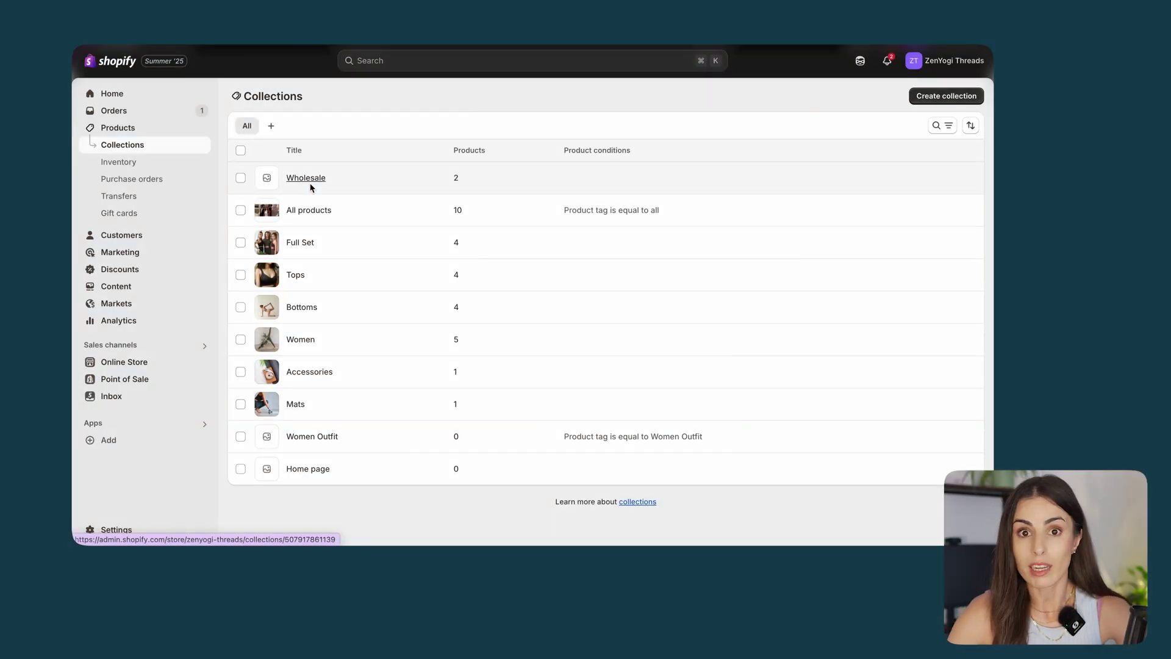
Add a new Main menu item linking to the Wholesale collection.
left_click(148, 287)
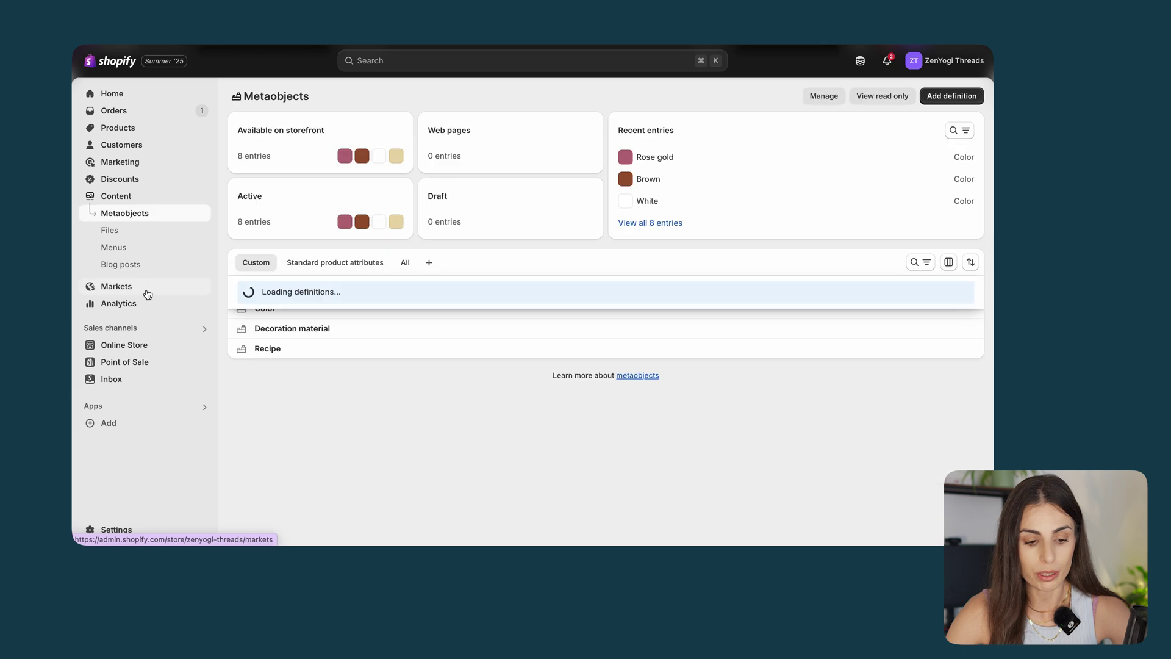
left_click(125, 248)
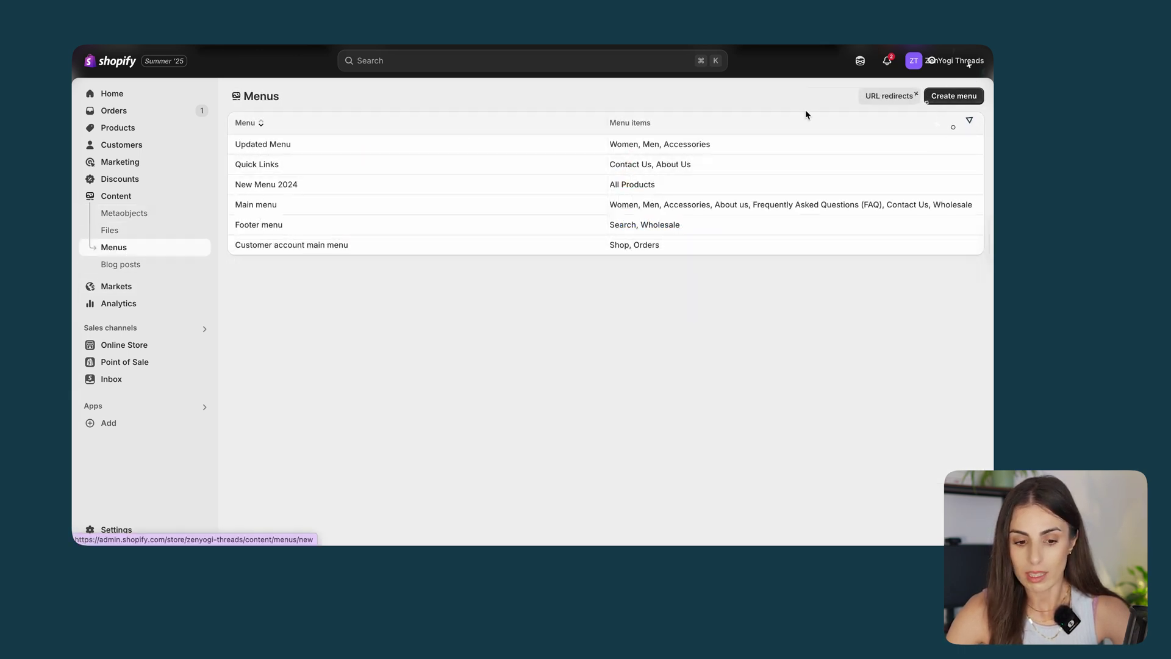
left_click(377, 207)
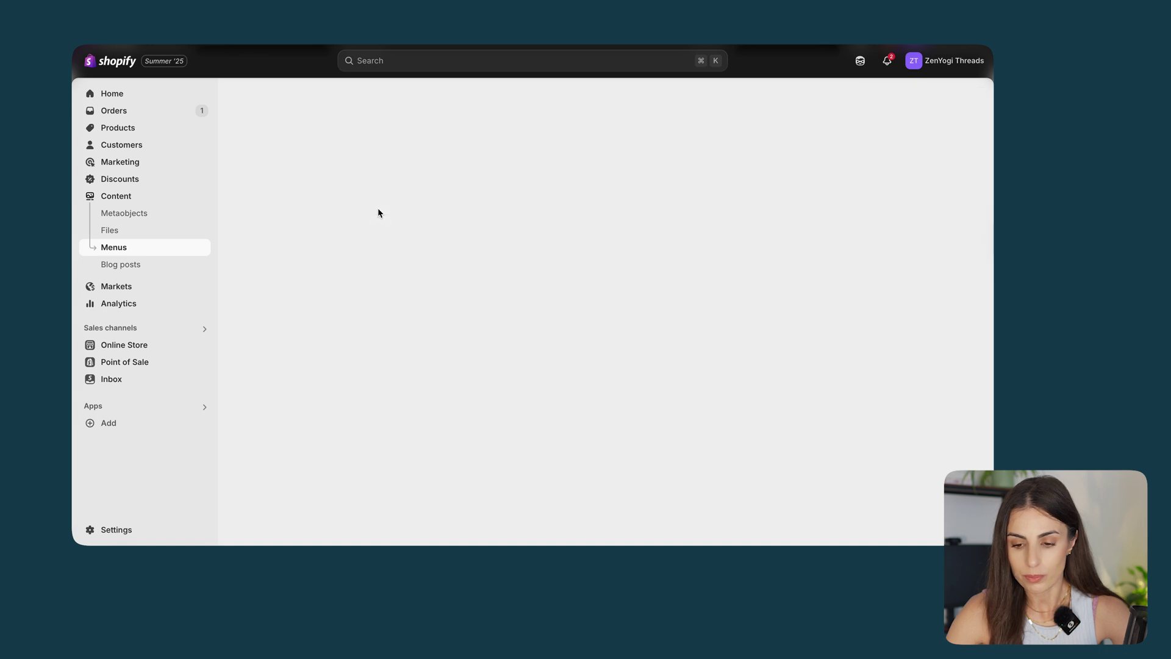
left_click(489, 456)
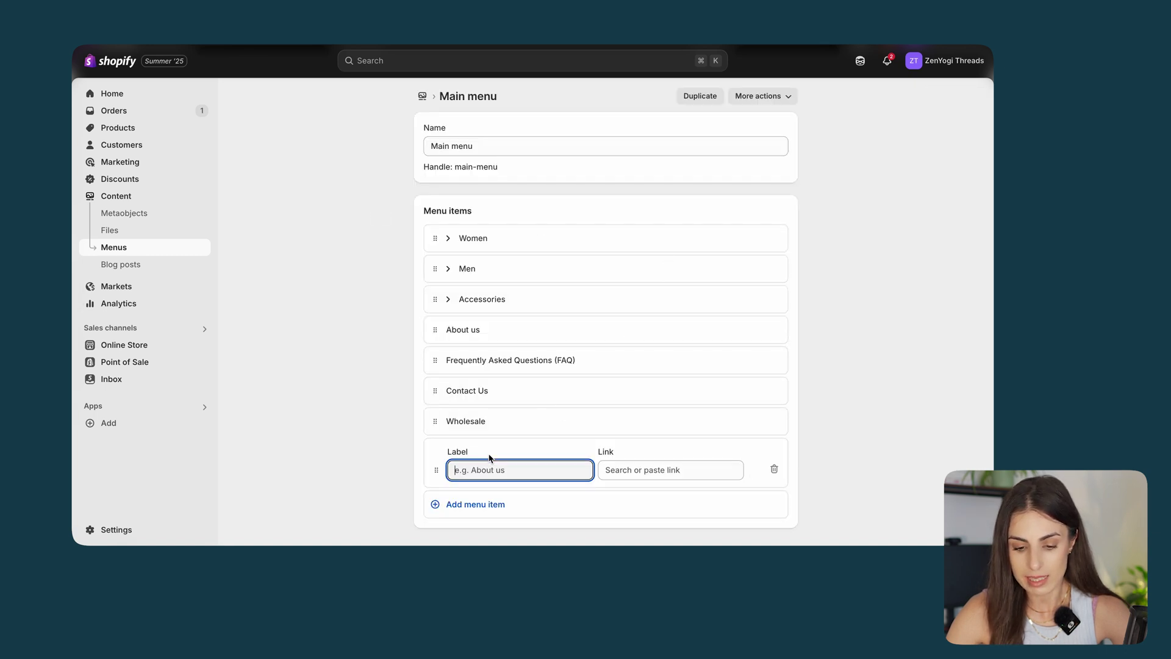
left_click(666, 471)
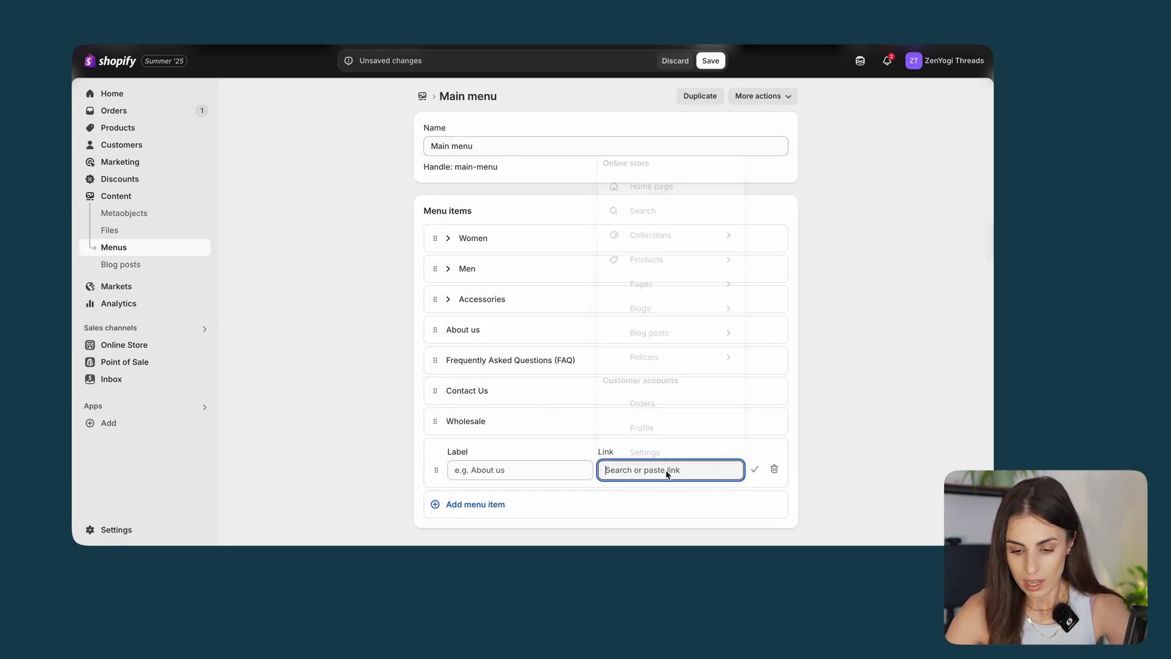
left_click(729, 235)
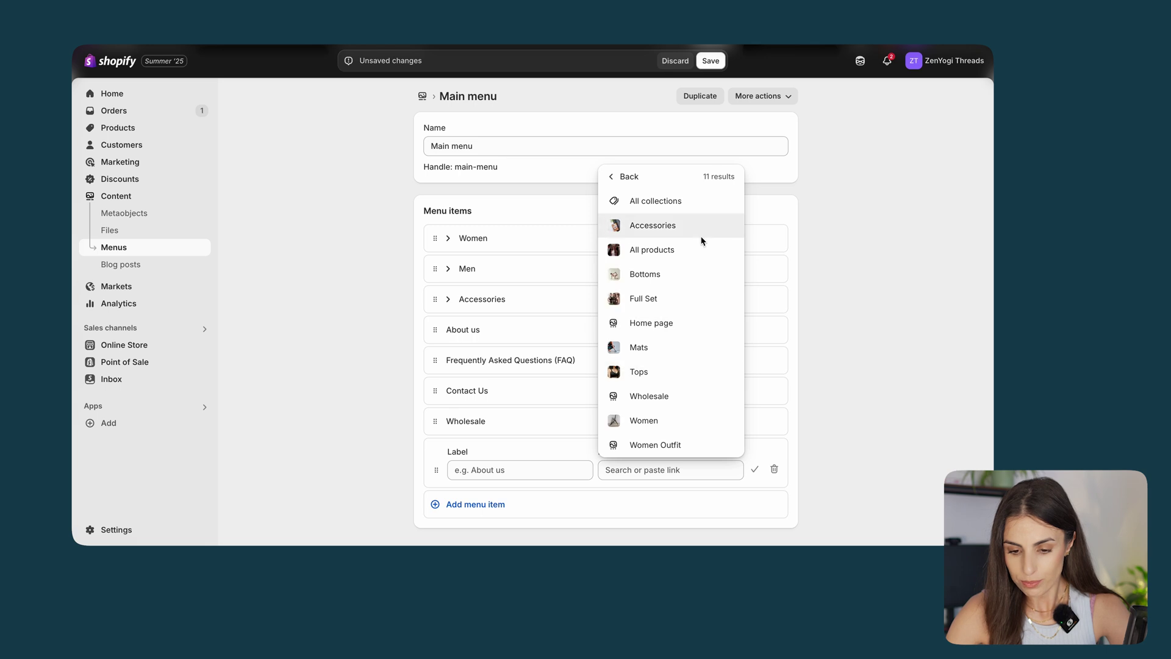
left_click(675, 397)
Label the new menu item 'The Wholesalers Collection' and confirm it.
left_click(463, 472)
type("The Wholesale")
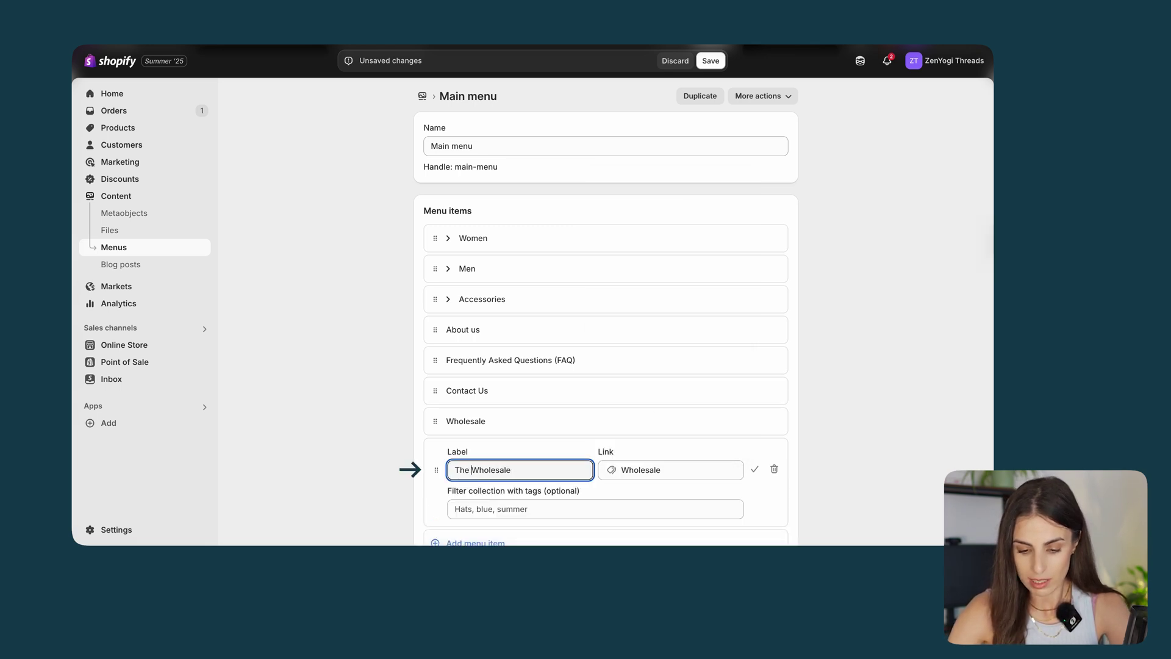
left_click(512, 471)
type("rs Collection")
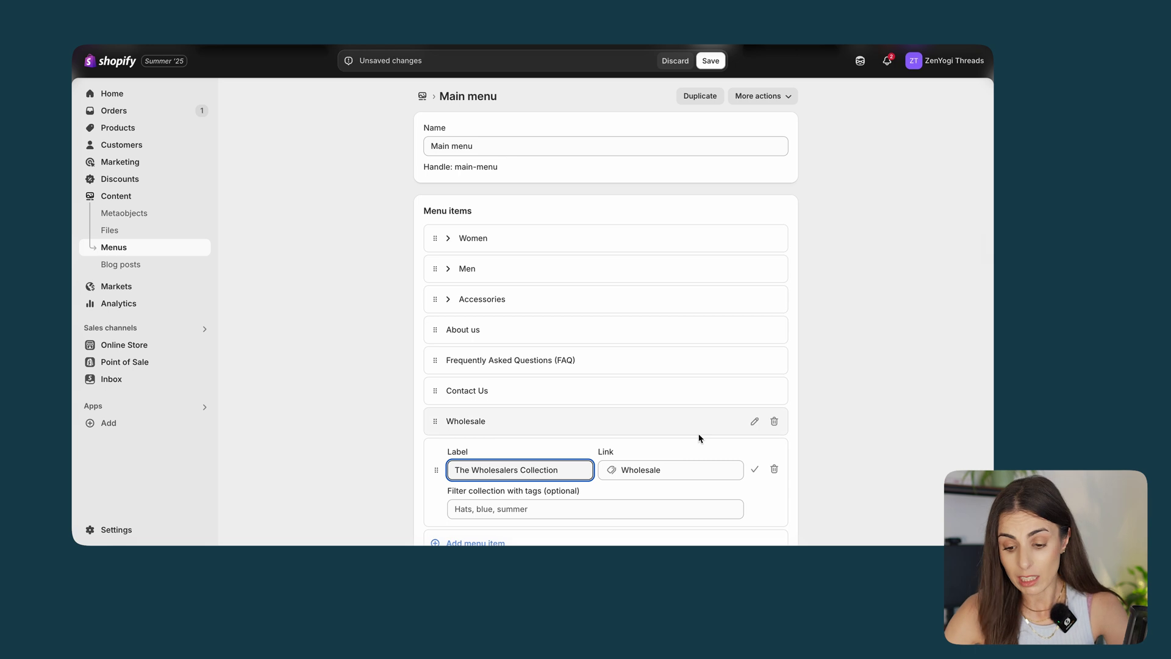
left_click(755, 469)
Save the Main menu, preview the storefront, and check its customer account options.
left_click(710, 61)
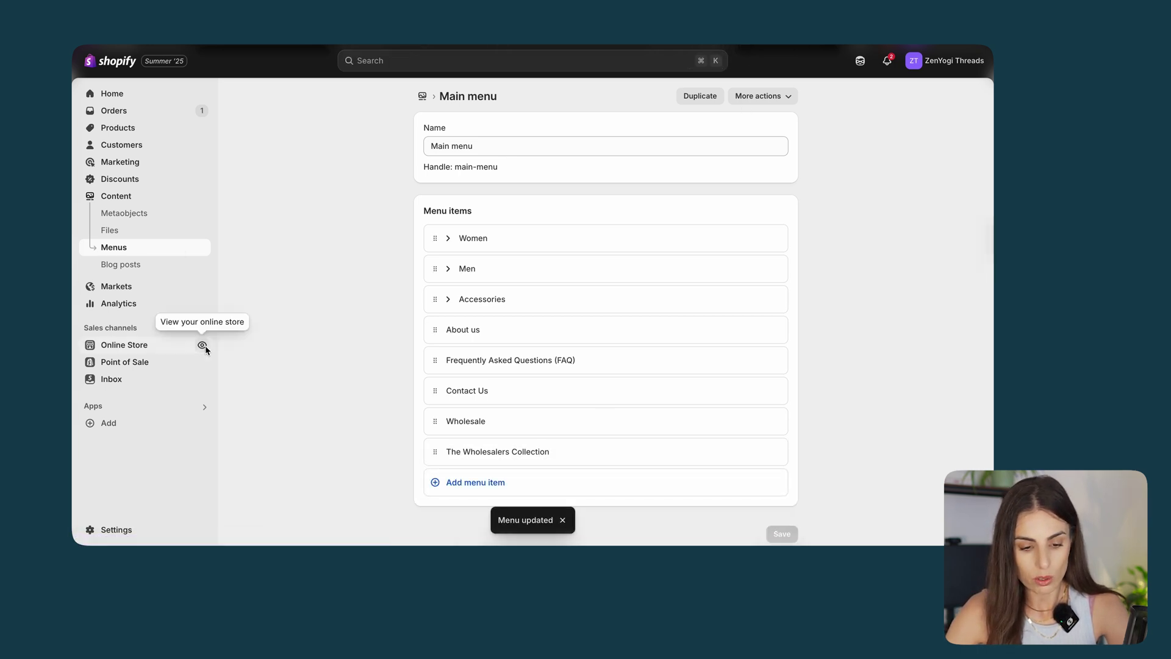
left_click(203, 345)
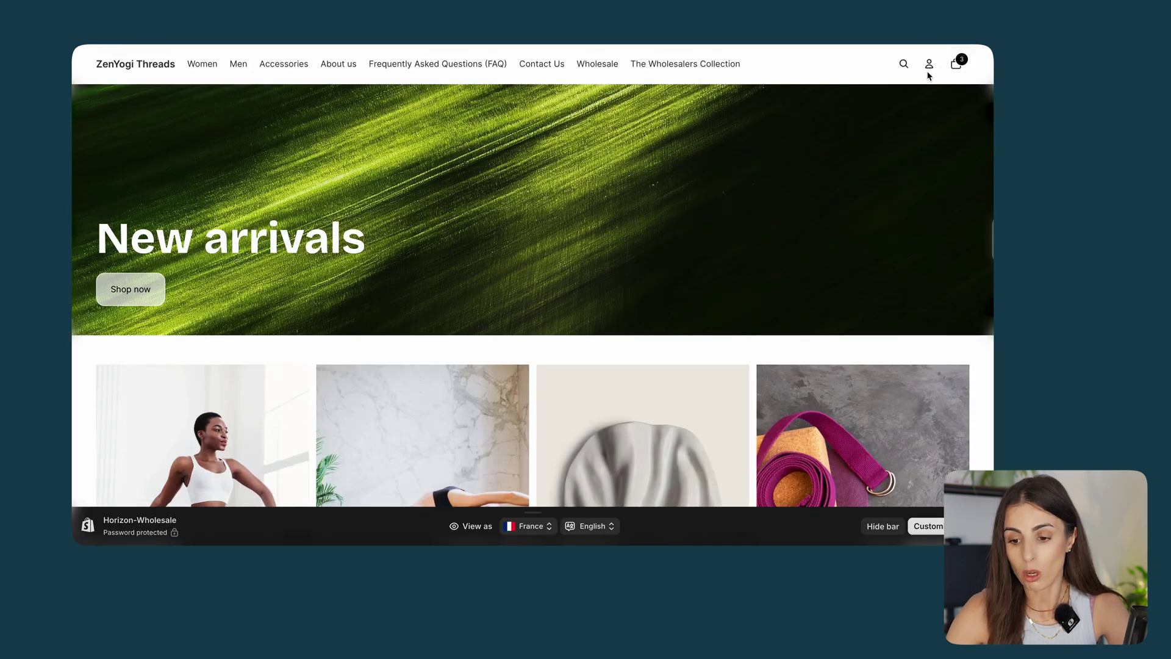
left_click(928, 65)
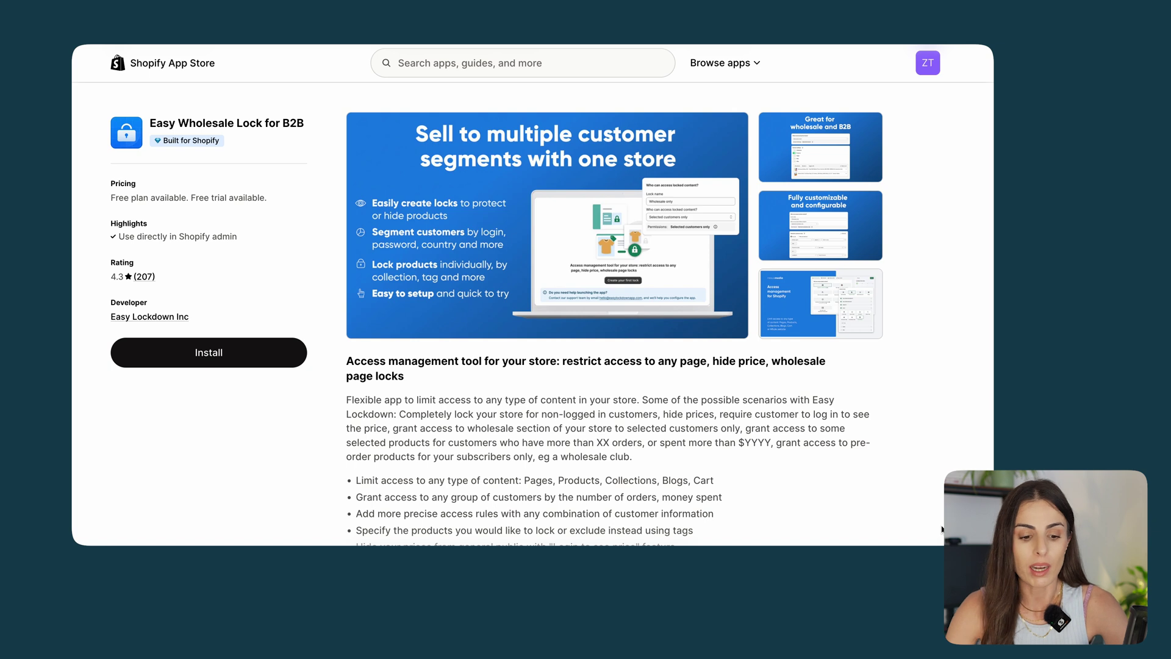
Install Easy Wholesale Lock for B2B, approve its access, and finish the welcome slides.
left_click(226, 358)
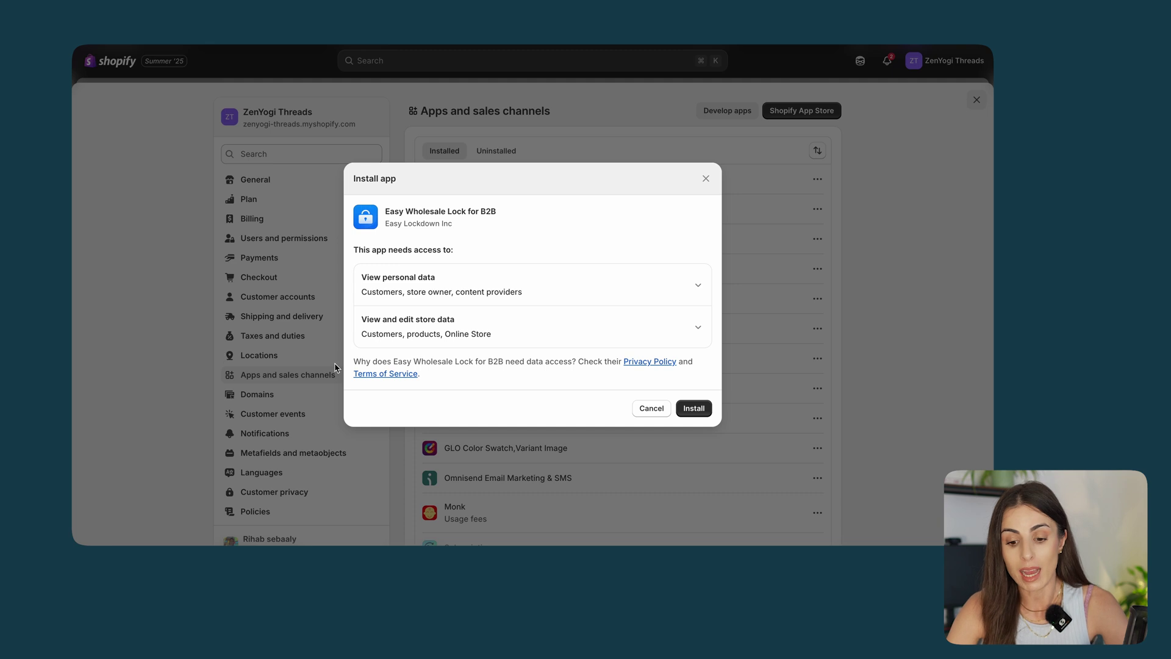
left_click(698, 411)
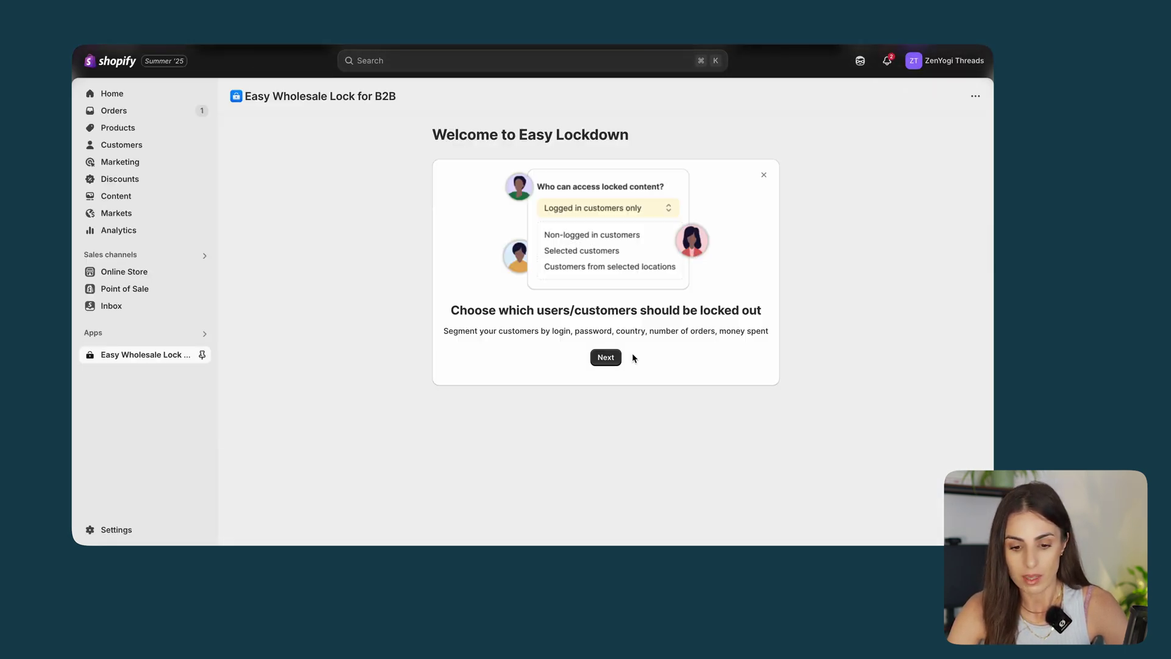
left_click(607, 358)
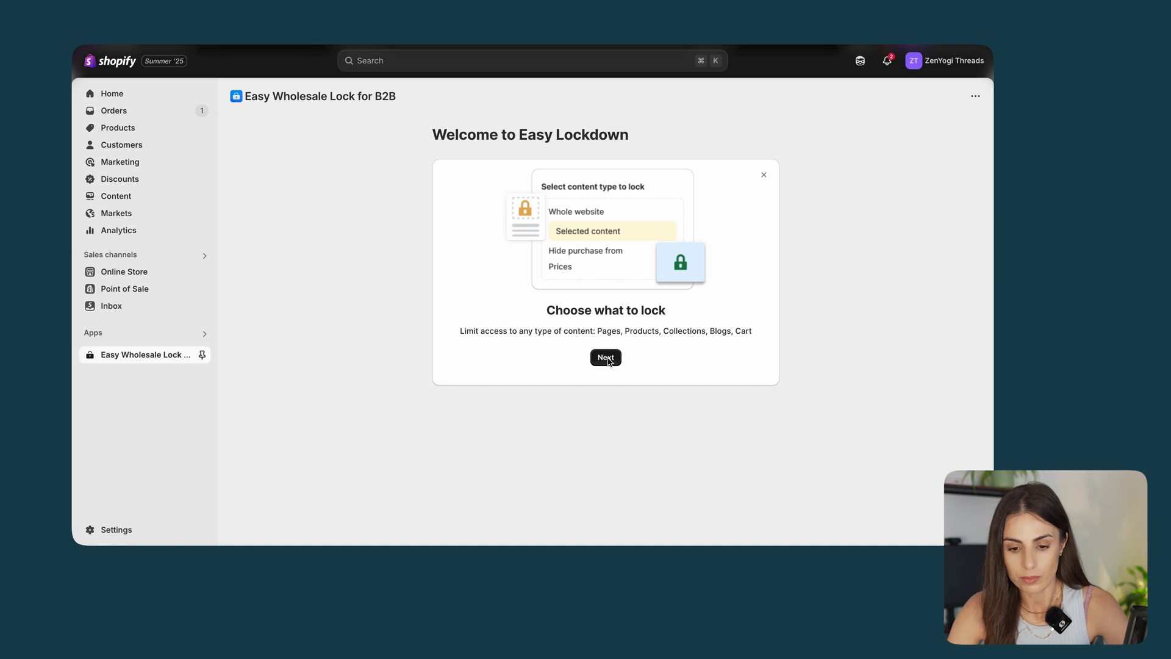
left_click(606, 358)
left_click(607, 358)
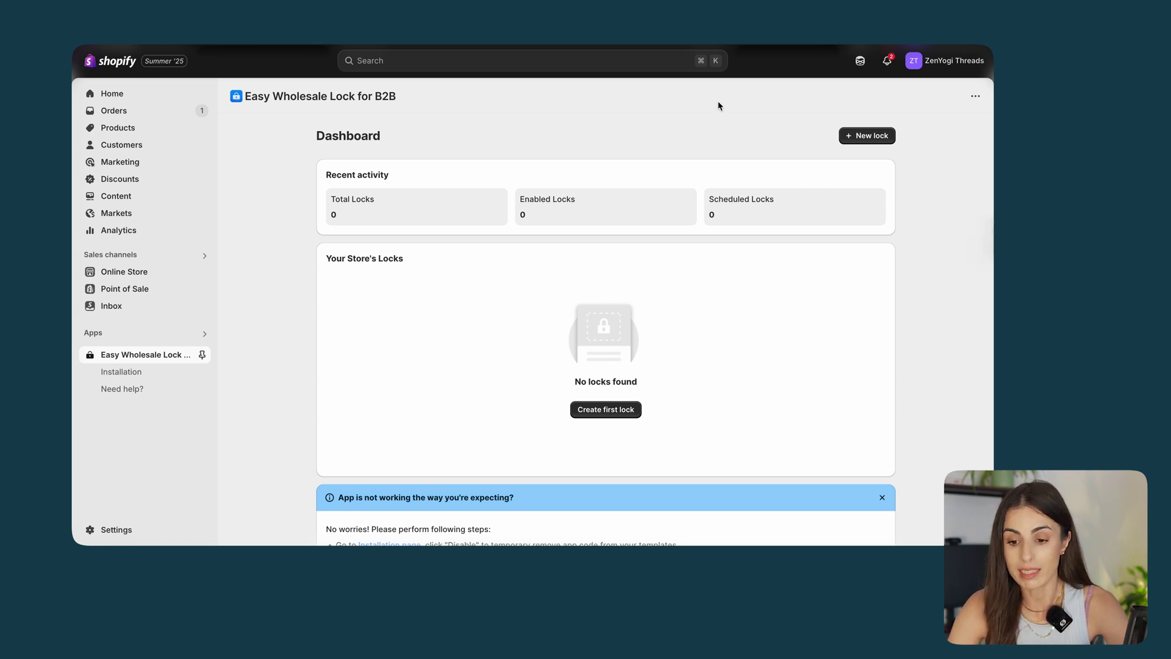
Start a lock named Wholesale limited to logged-in customers only.
left_click(868, 136)
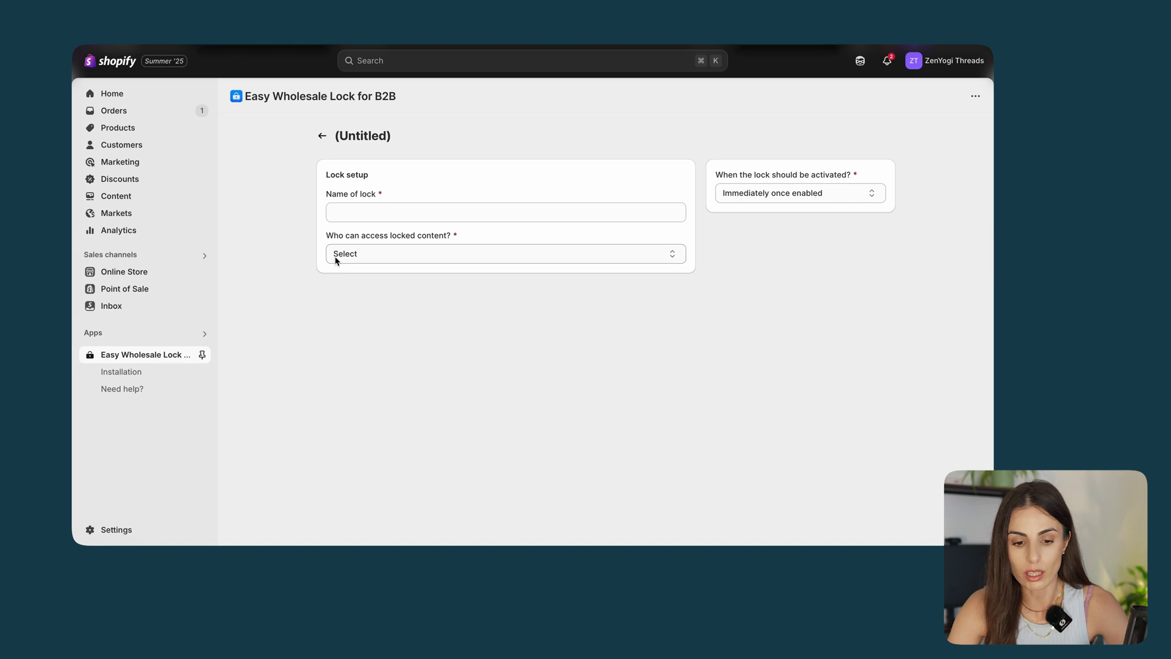
left_click(360, 218)
type("Wholesale")
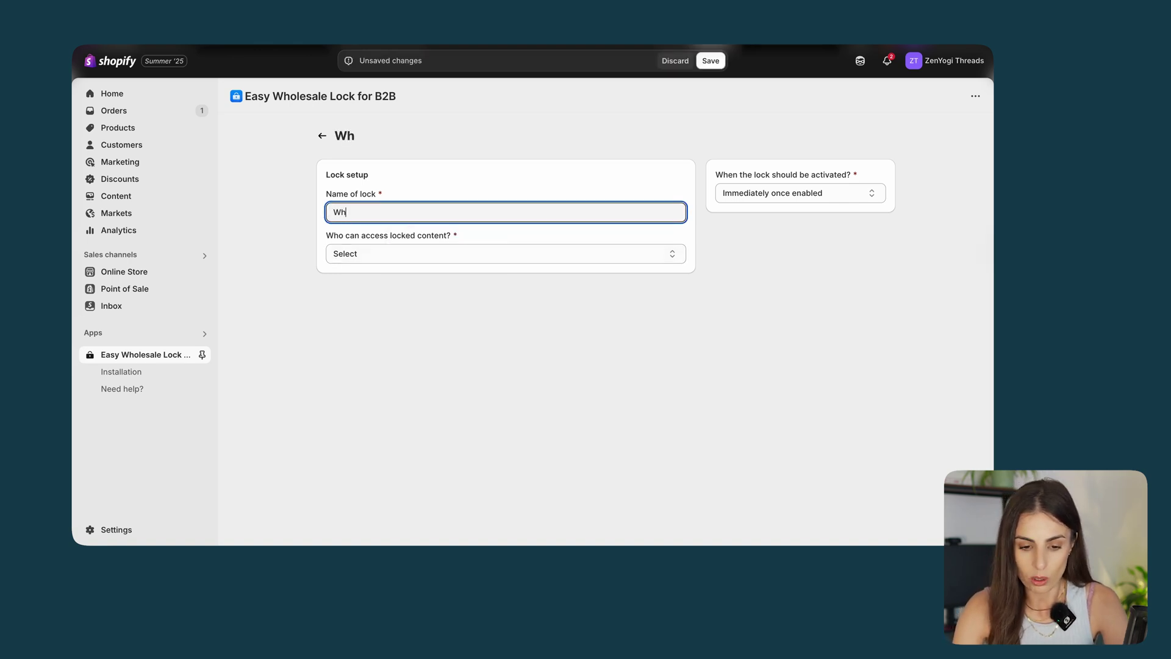
left_click(393, 255)
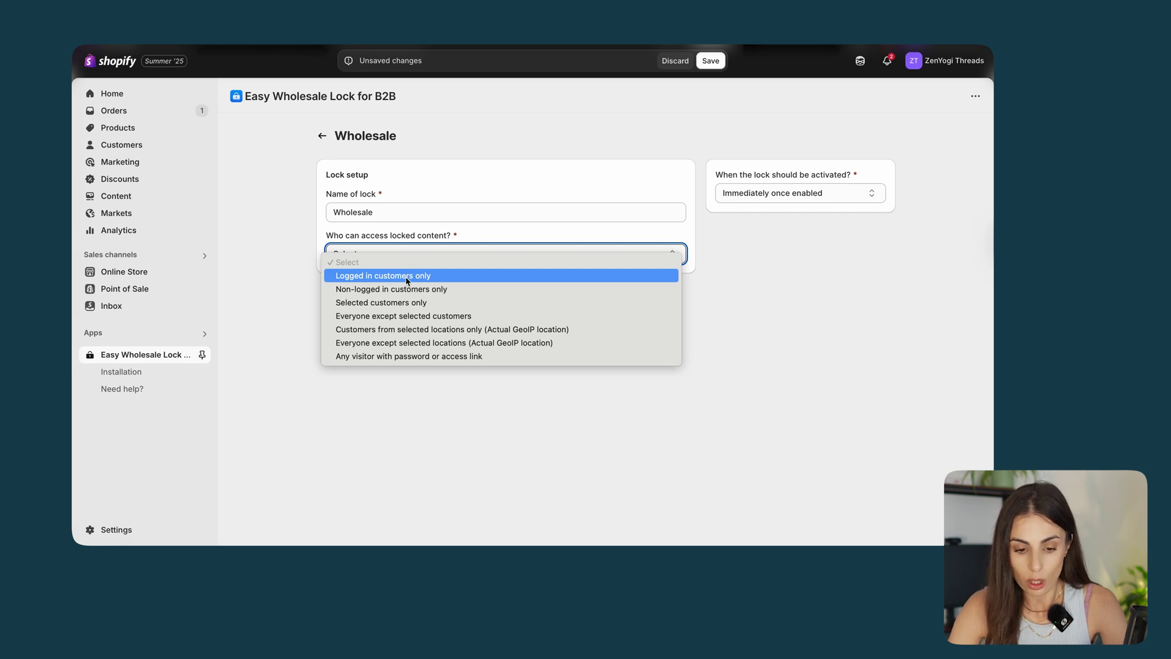
left_click(407, 280)
left_click(427, 318)
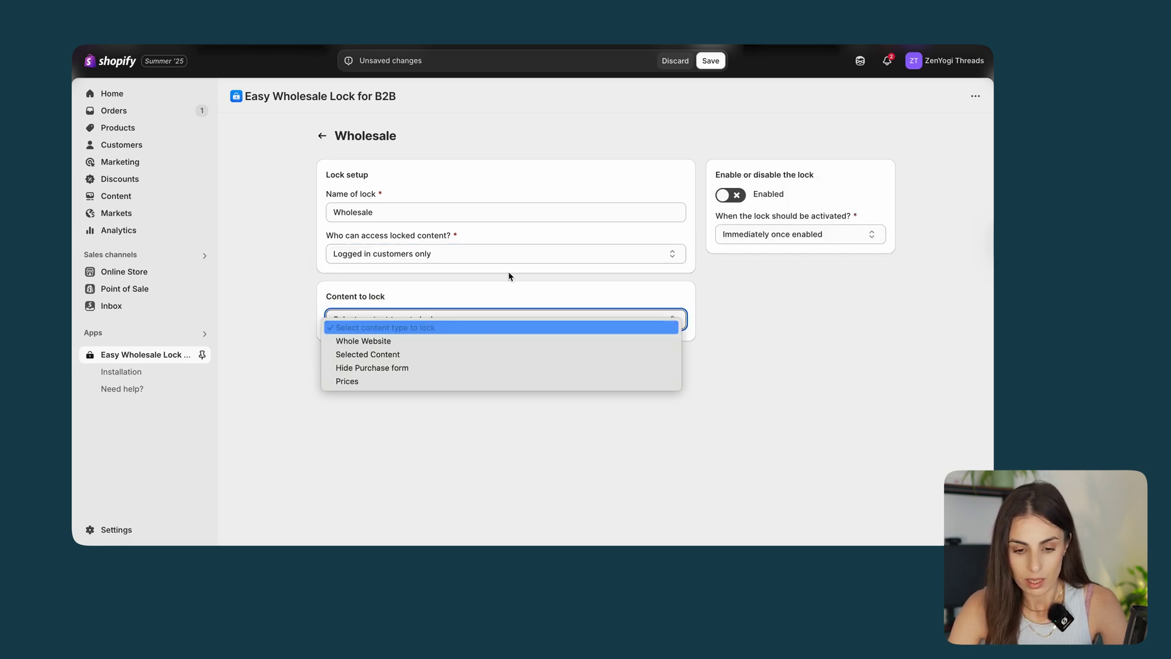
Set the lock to Selected Content covering Collection Pages only.
left_click(495, 291)
left_click(449, 320)
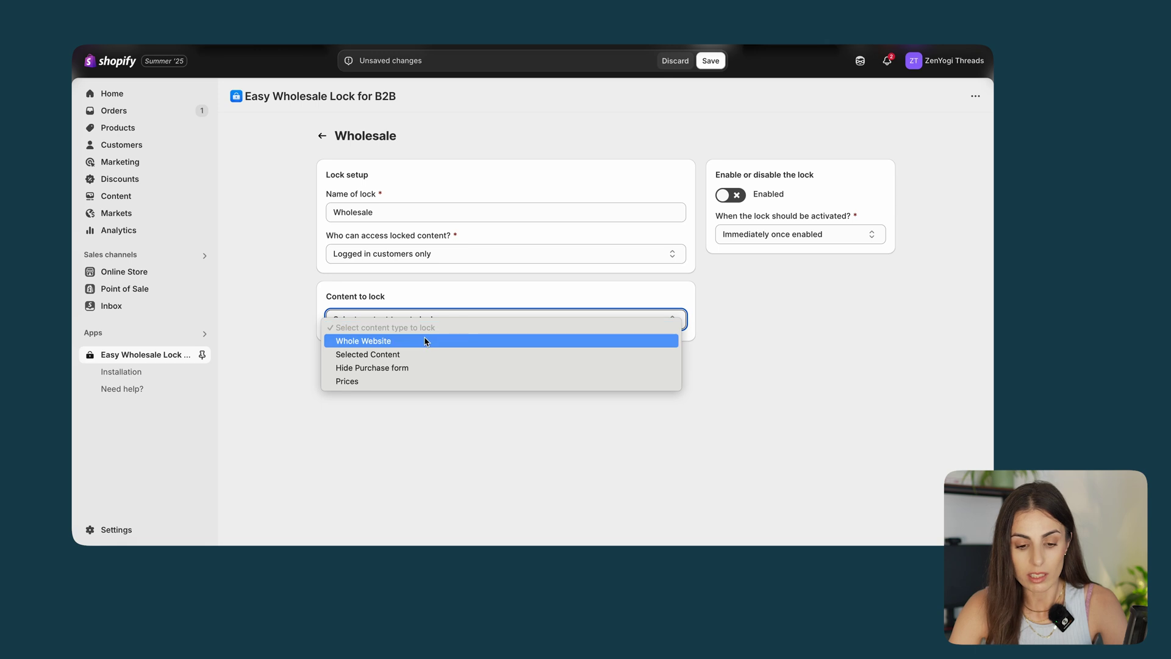
left_click(421, 355)
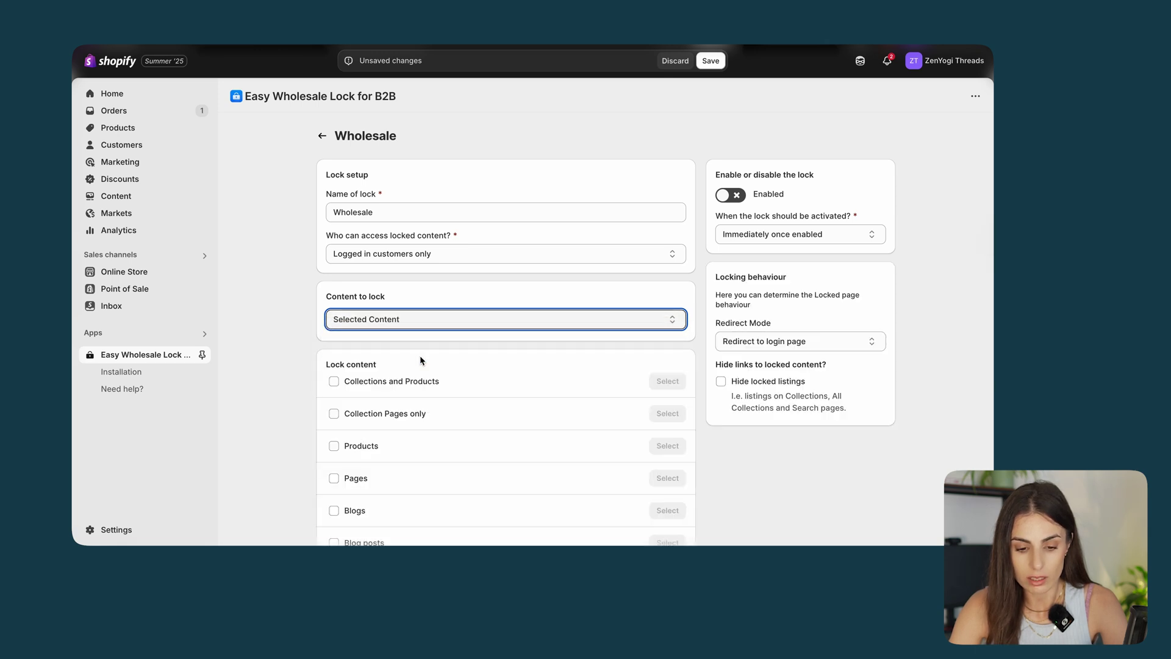
scroll(405, 382, "down", 2)
scroll(405, 385, "down", 1)
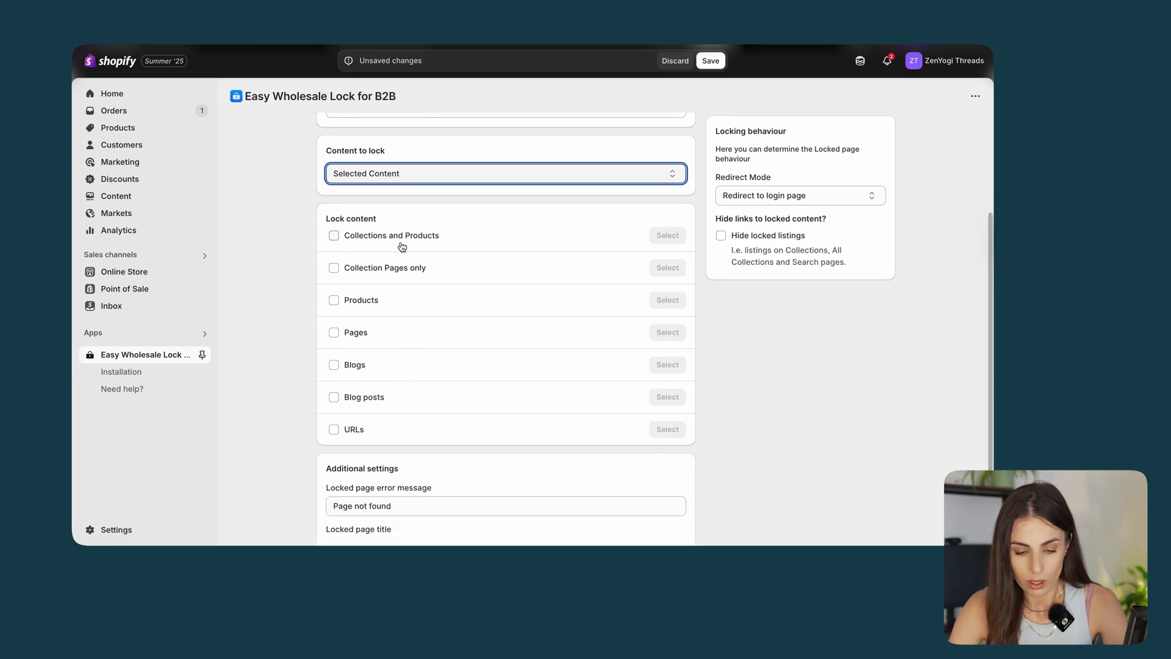
left_click(368, 271)
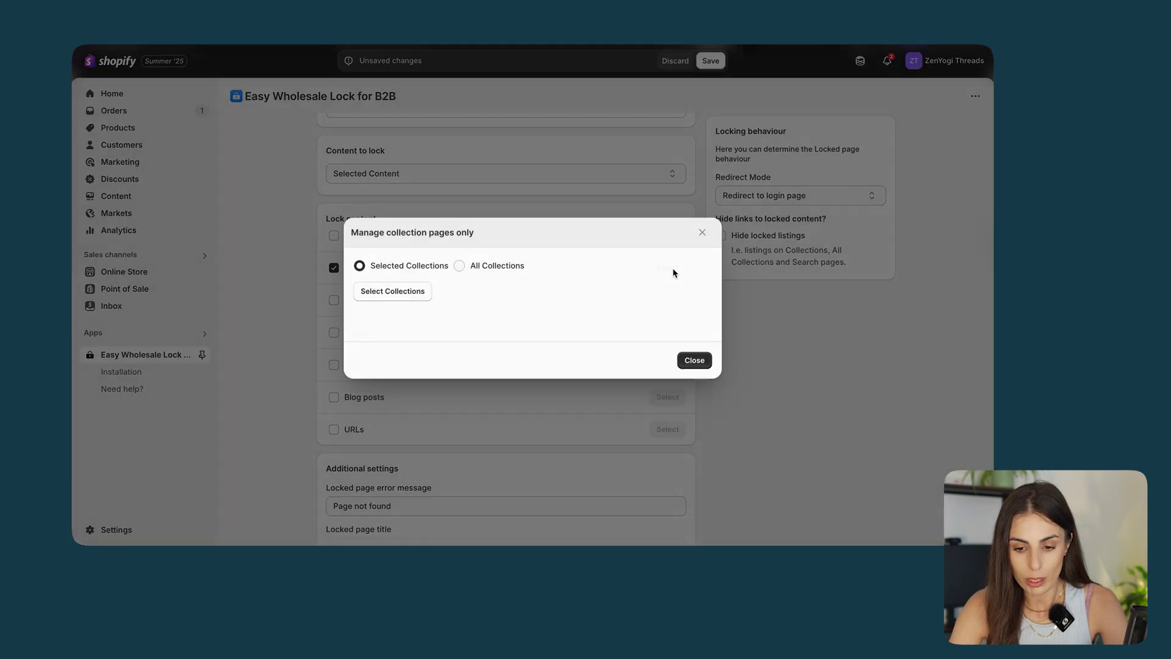
Add the Wholesale collection to the lock's collection pages.
left_click(668, 269)
left_click(410, 288)
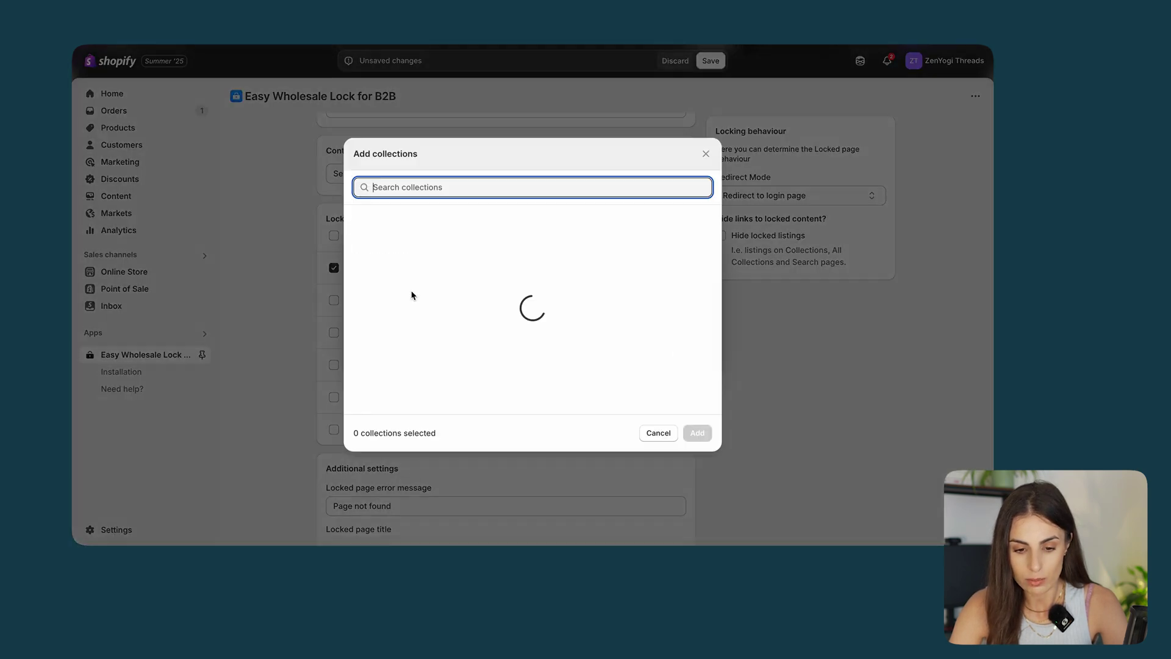
left_click(478, 188)
type("whole")
left_click(505, 217)
left_click(697, 433)
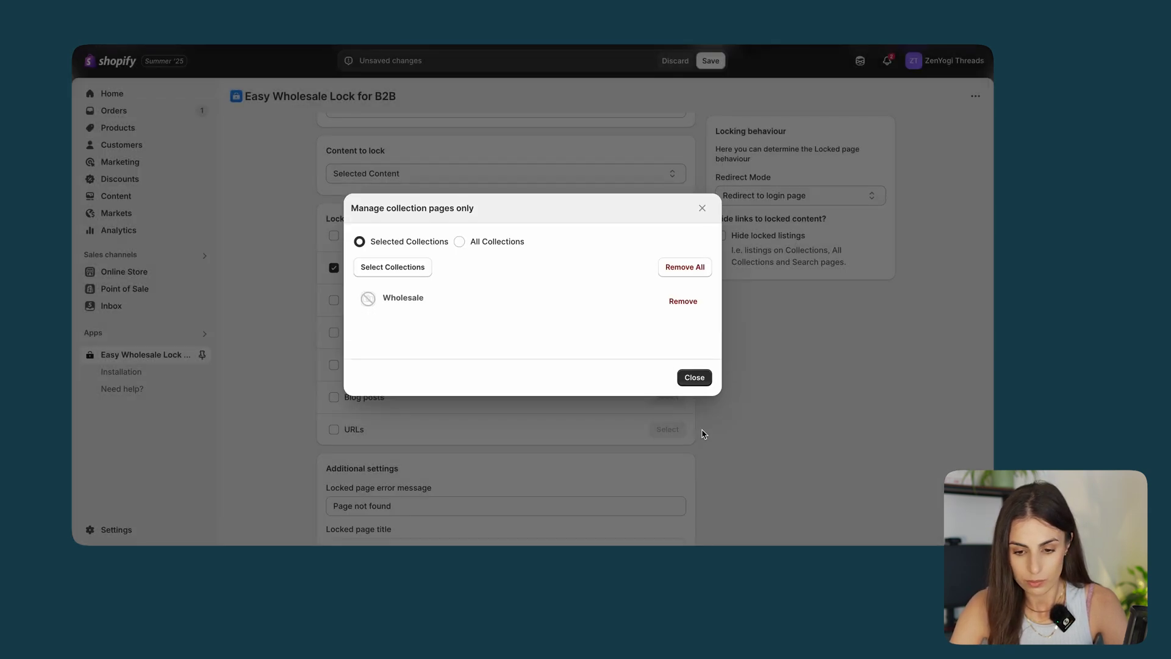
left_click(699, 381)
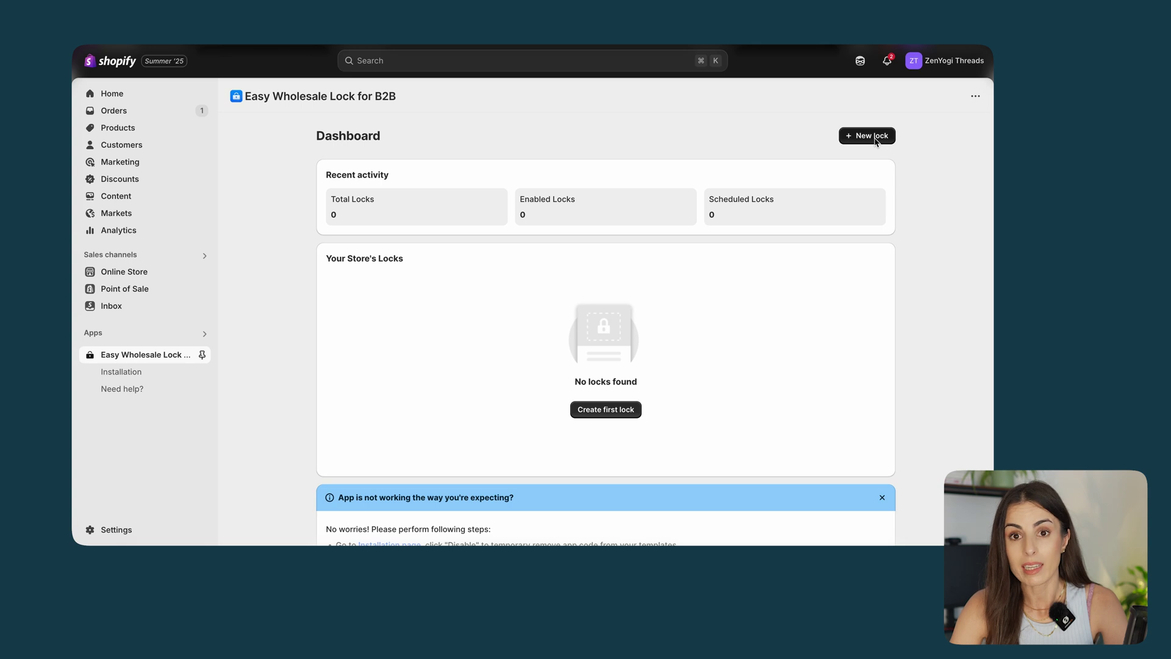
Create a lock named Wholesale for selected customers tagged Wholesale.
left_click(869, 135)
type("Wholesale")
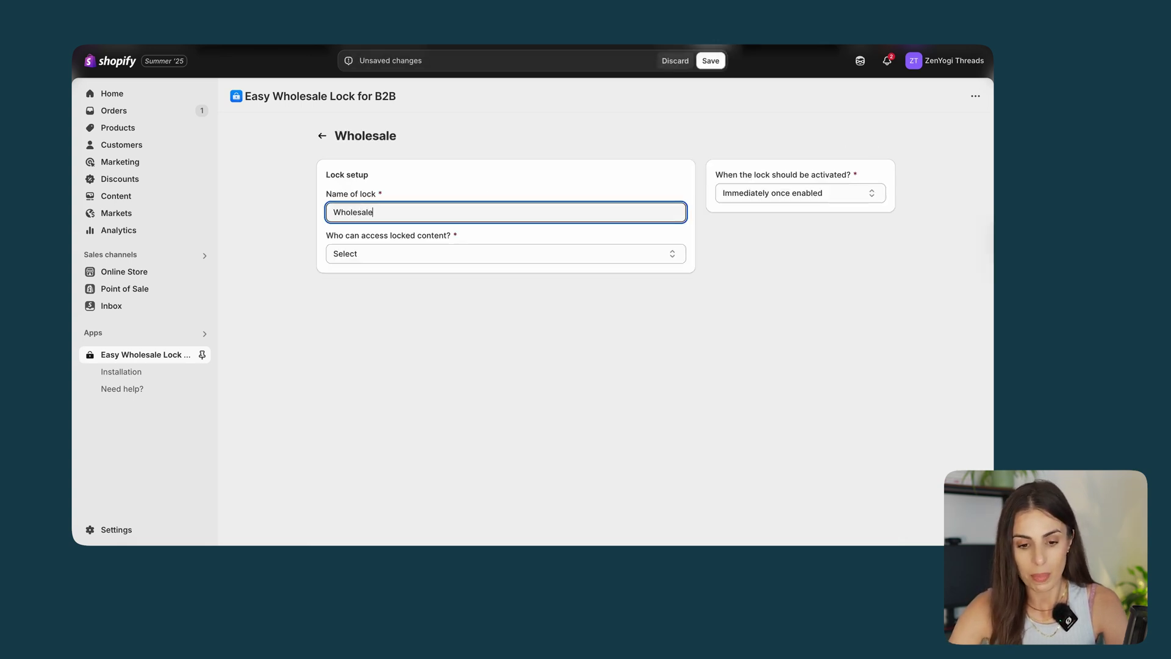
left_click(420, 255)
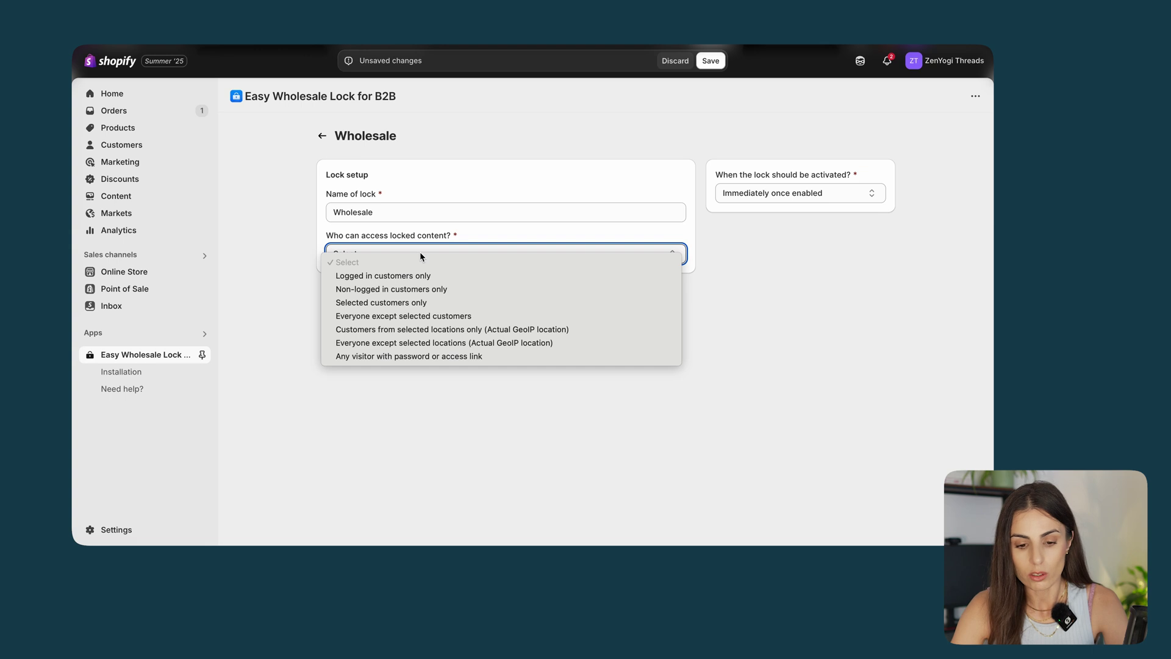
left_click(412, 304)
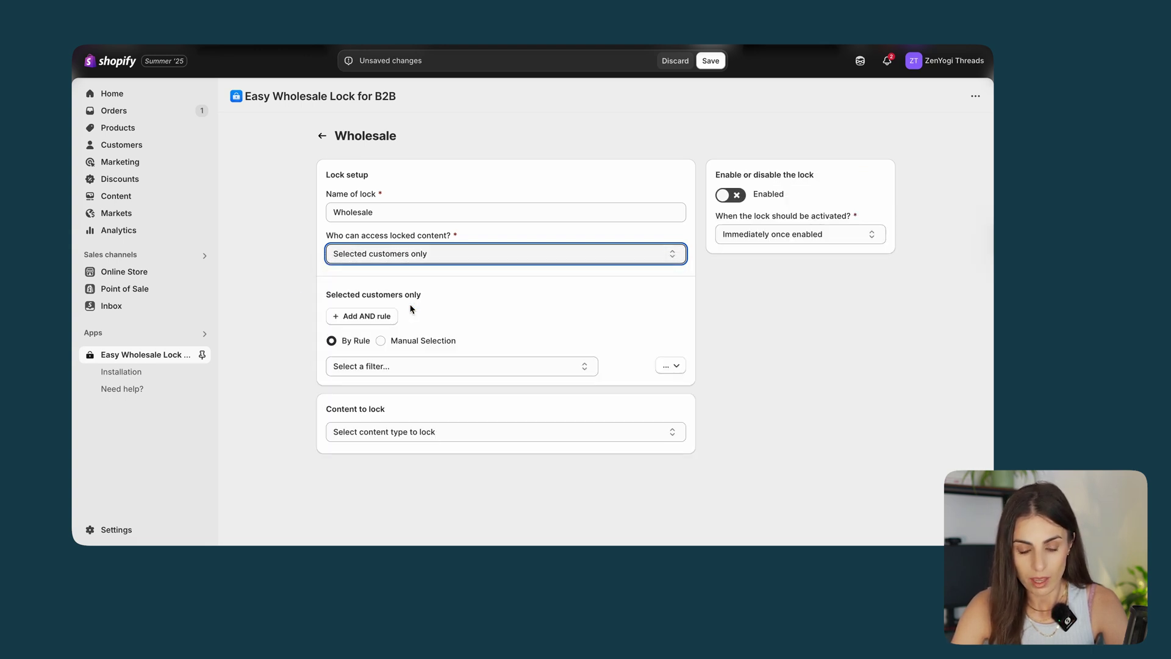
left_click(379, 367)
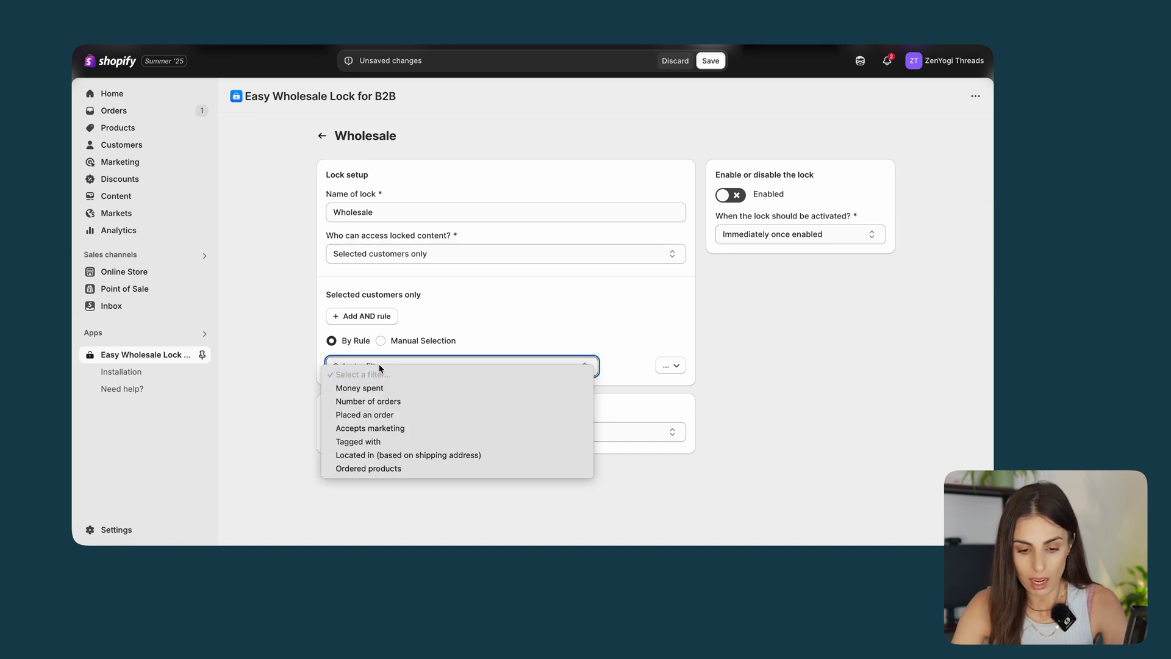
left_click(384, 442)
left_click(513, 372)
type("Wholesale")
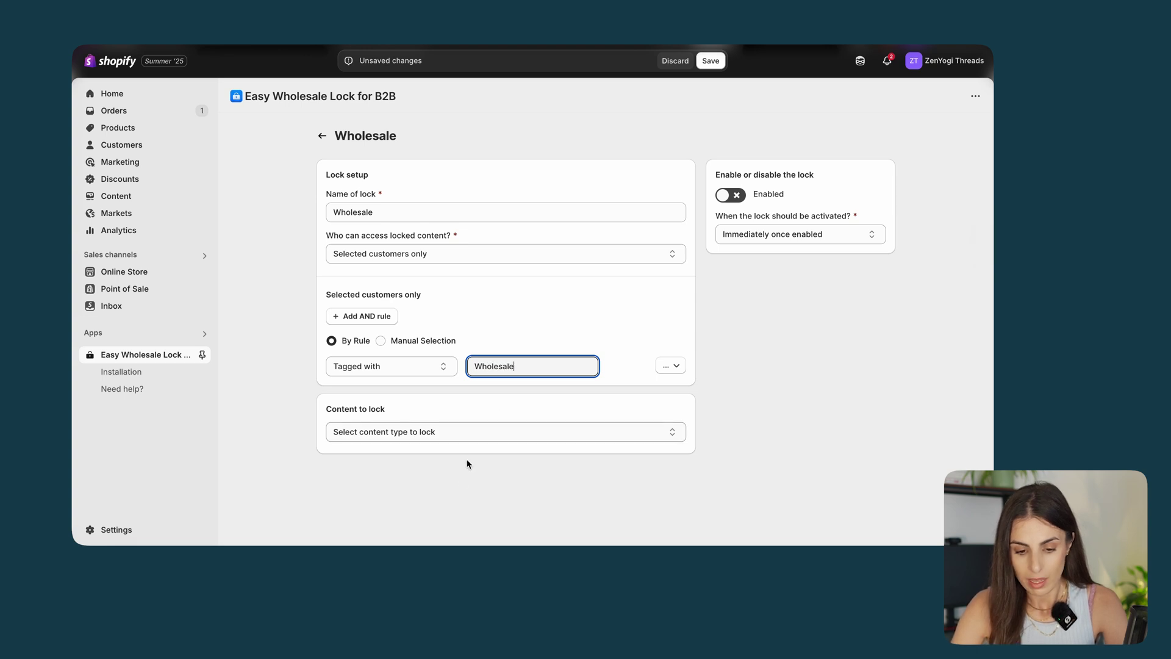
Set the lock to Selected Content covering Collection Pages only.
left_click(469, 431)
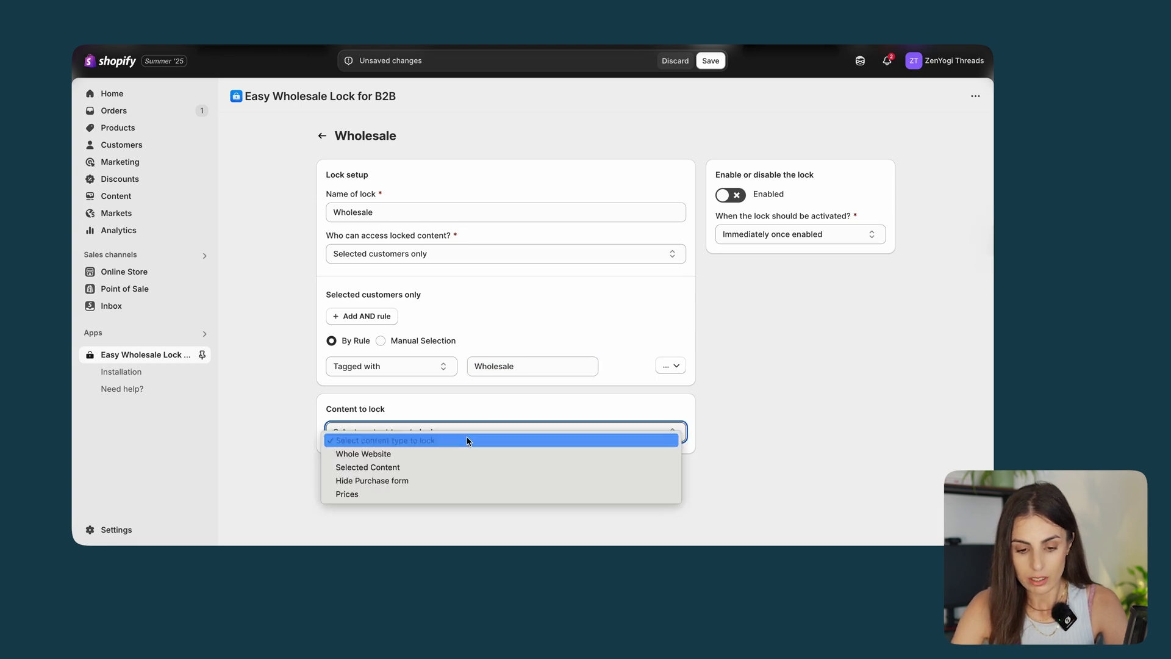
left_click(447, 467)
scroll(447, 466, "down", 5)
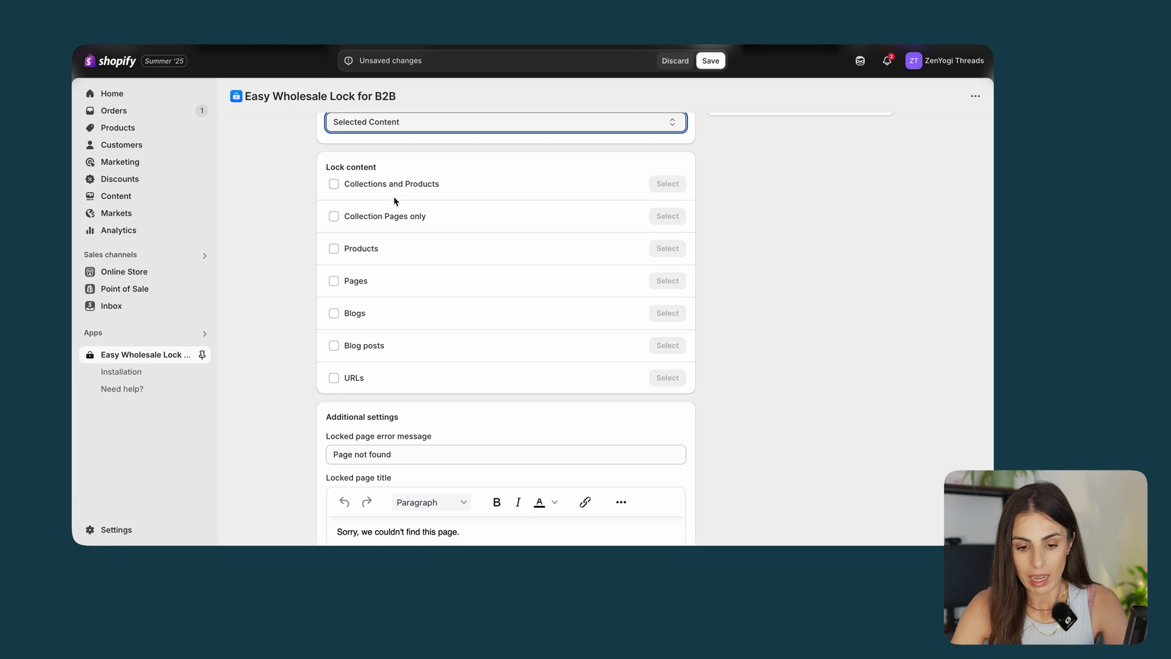
left_click(388, 218)
left_click(334, 218)
left_click(334, 216)
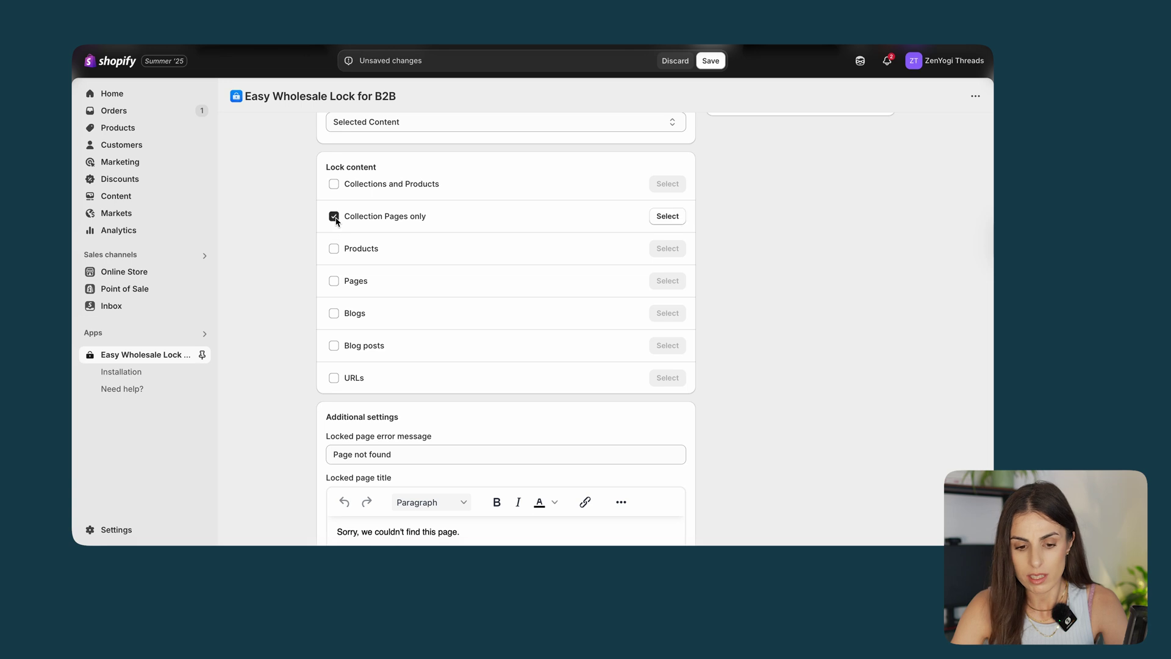
Add the Wholesale collection to the locked collection pages and save the lock.
left_click(667, 219)
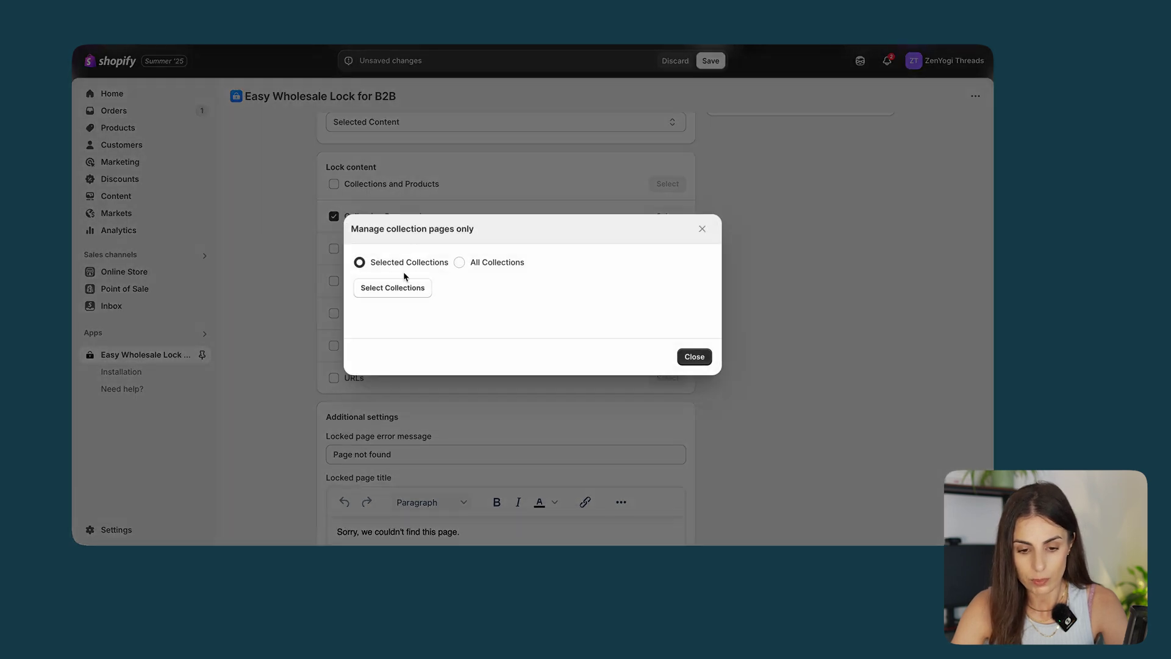
left_click(403, 290)
type("who")
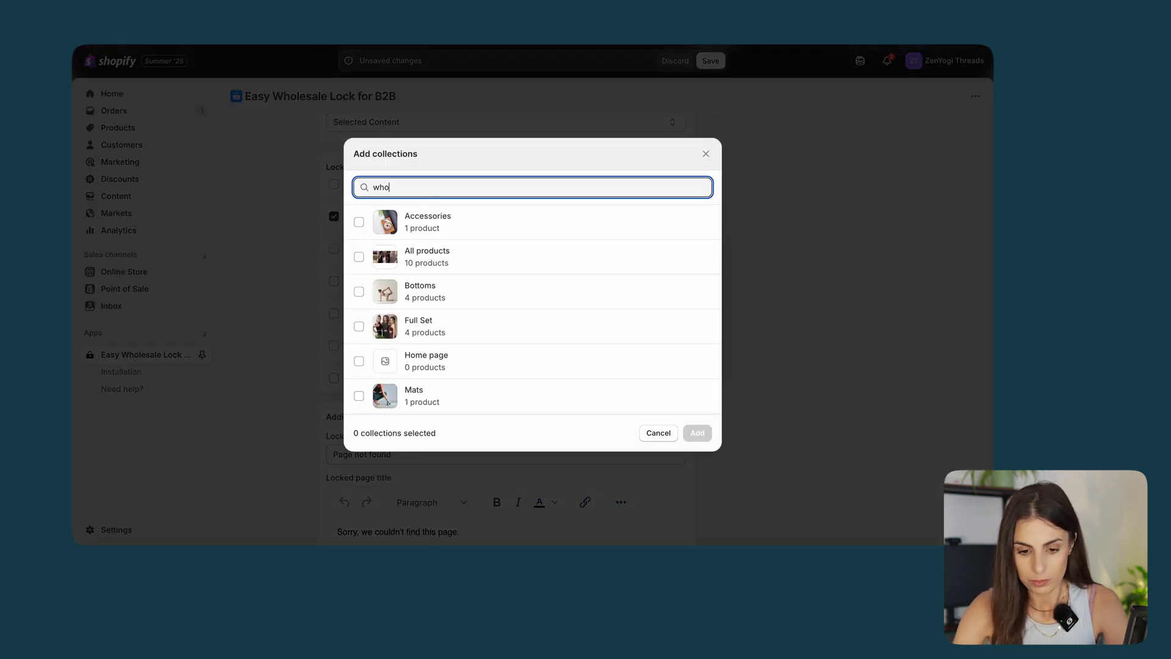
left_click(455, 225)
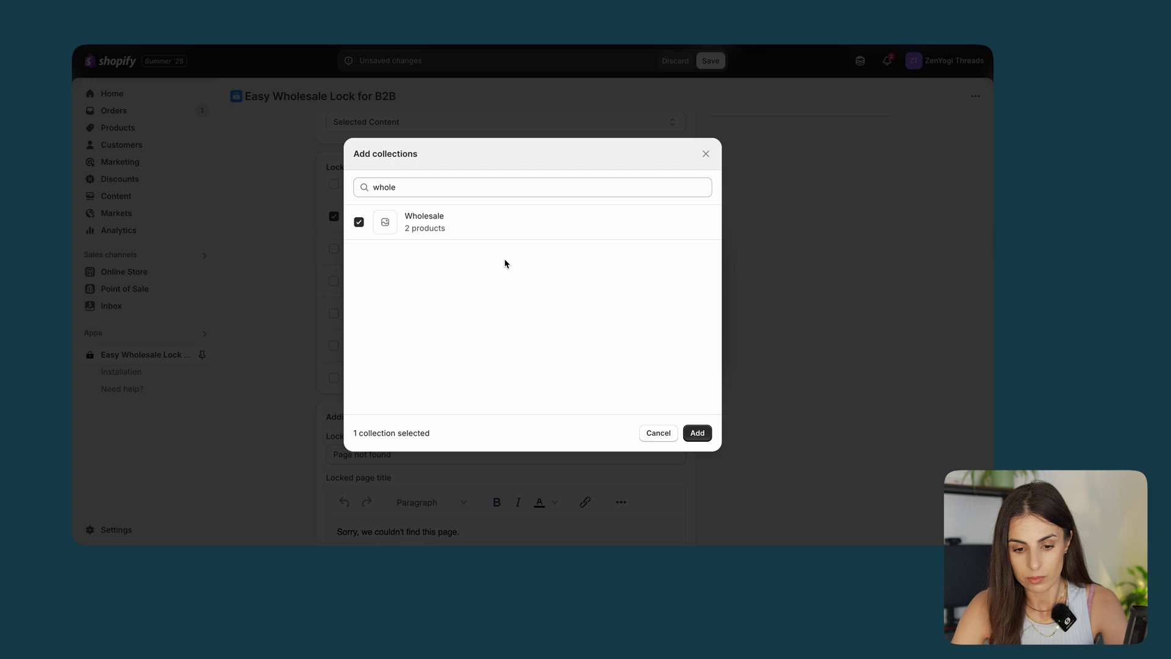
left_click(697, 432)
left_click(694, 366)
scroll(575, 405, "down", 1)
scroll(575, 405, "down", 2)
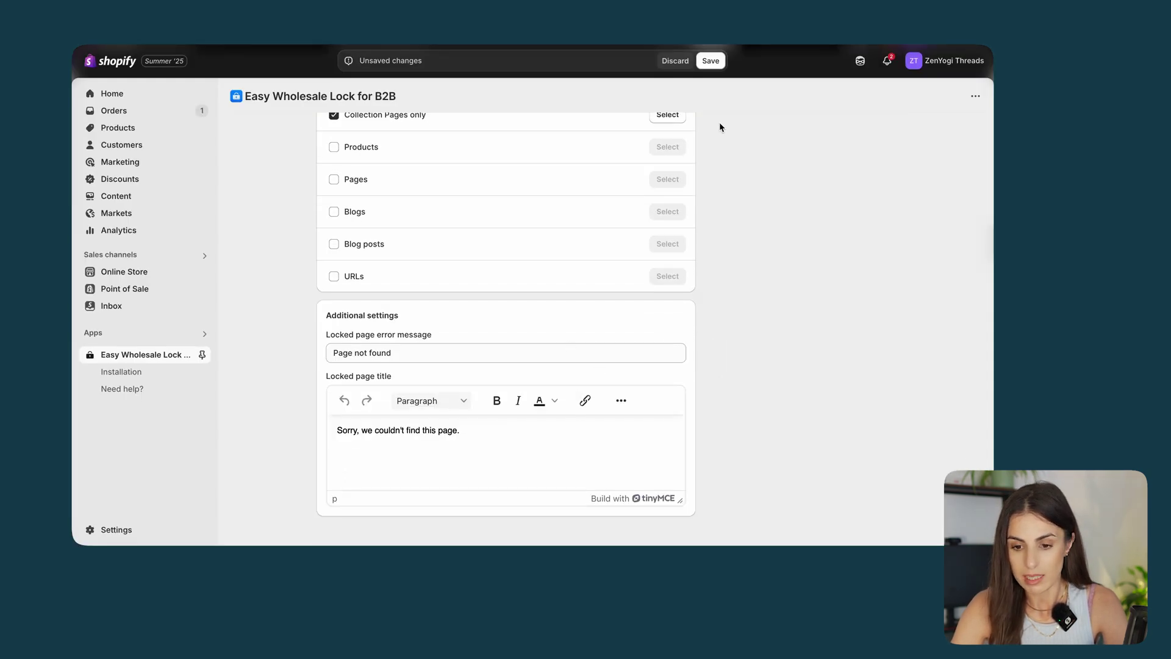
left_click(710, 61)
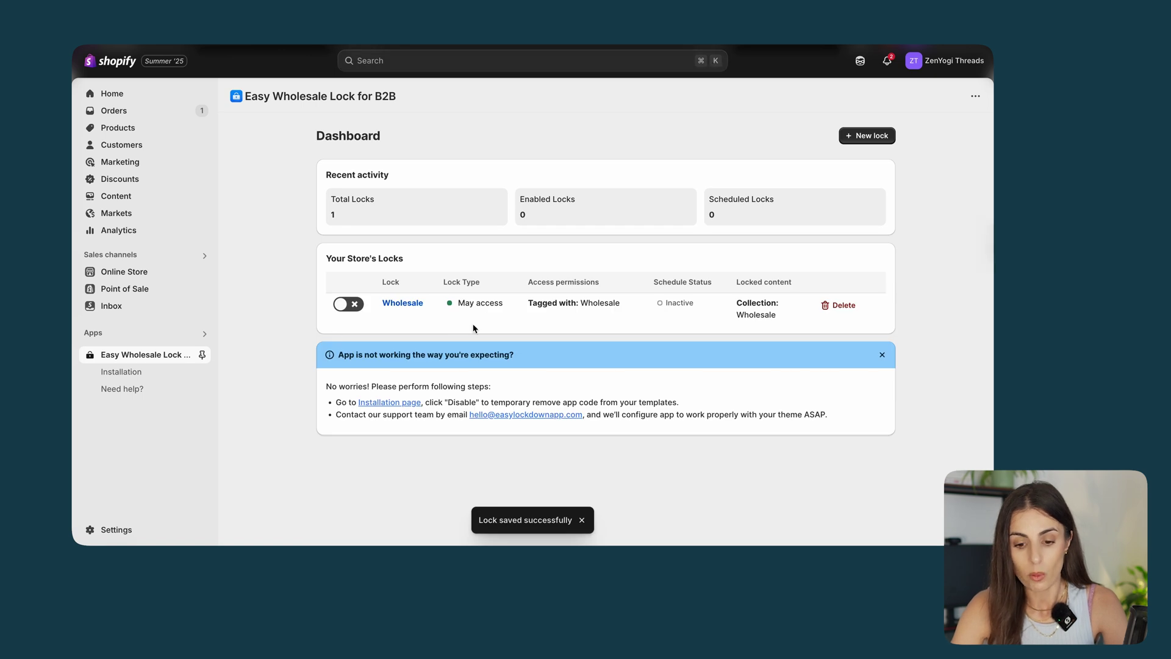
Enable the Wholesale lock, hide locked listings and all links to locked content, and save.
left_click(671, 305)
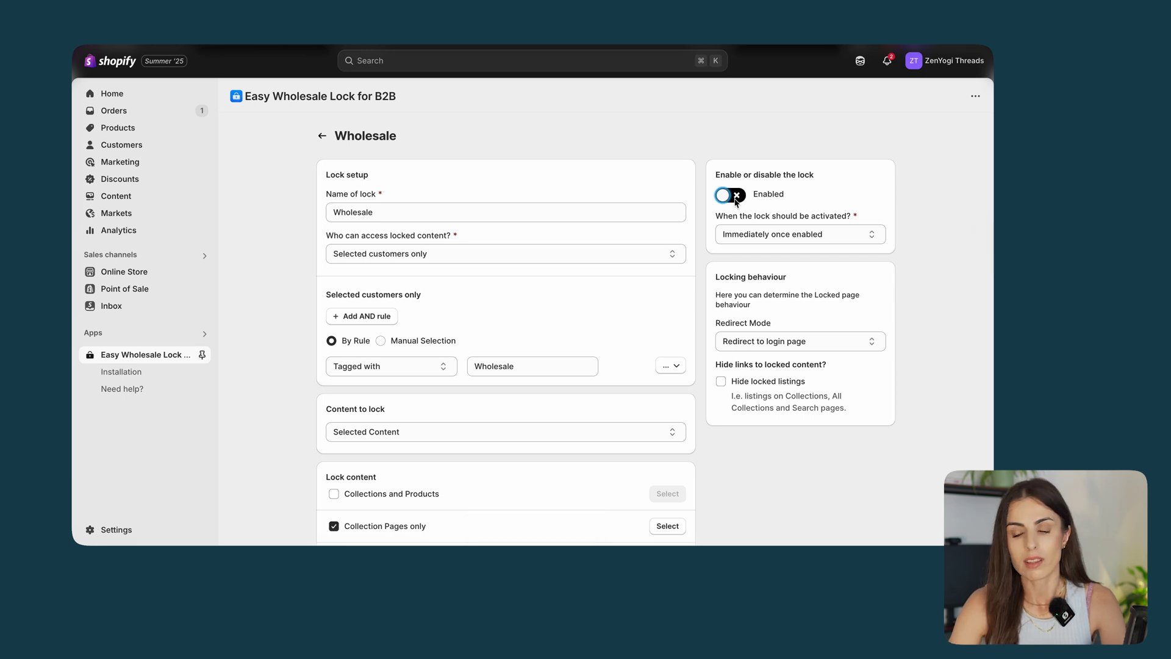
left_click(736, 196)
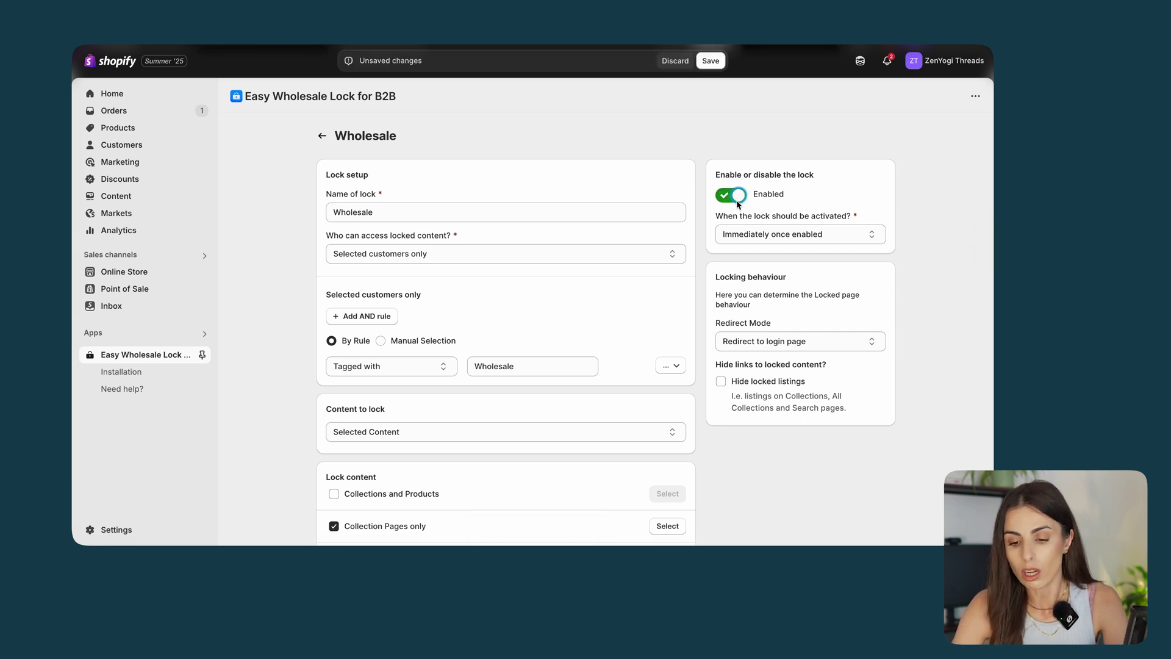
left_click(721, 382)
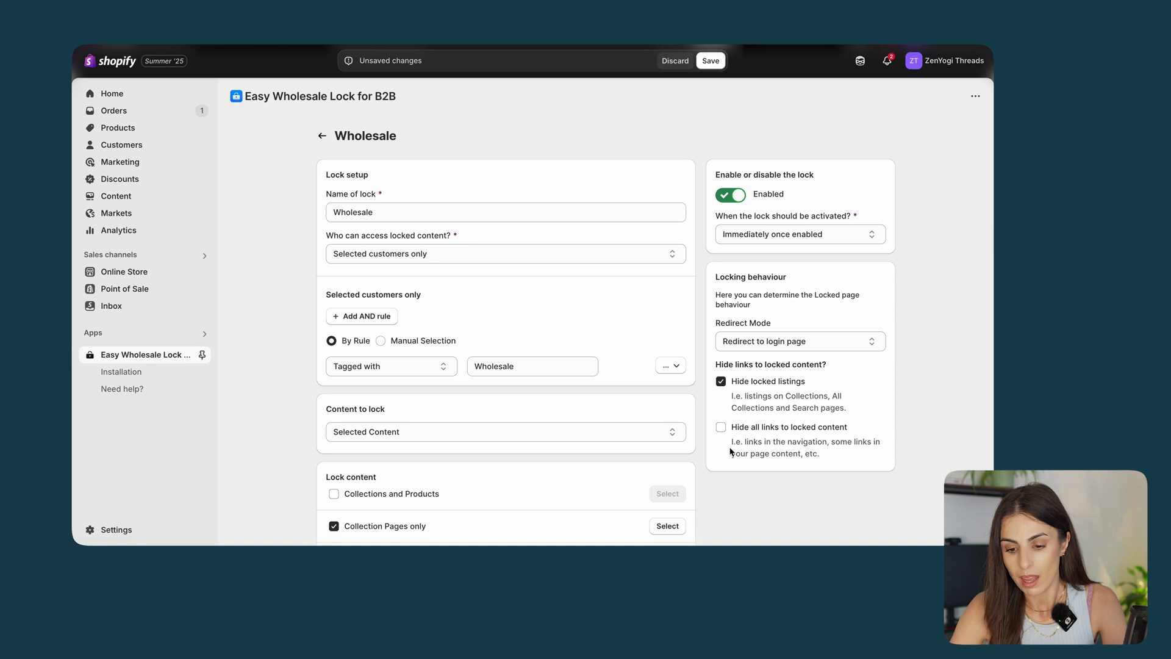
left_click(721, 427)
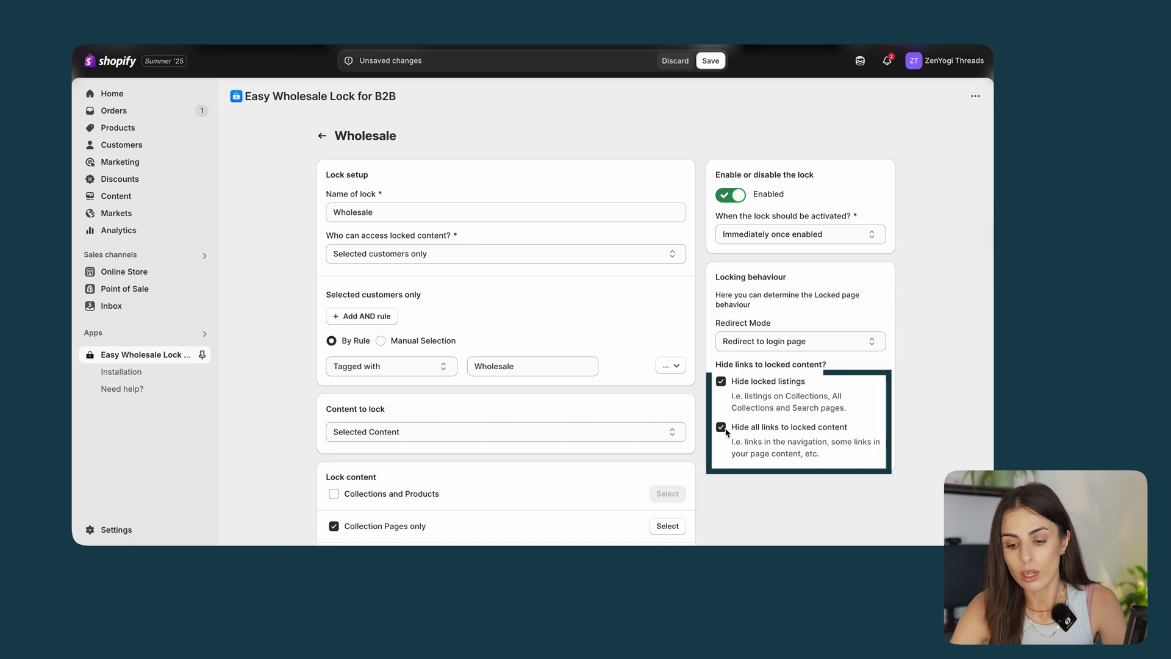
left_click(717, 61)
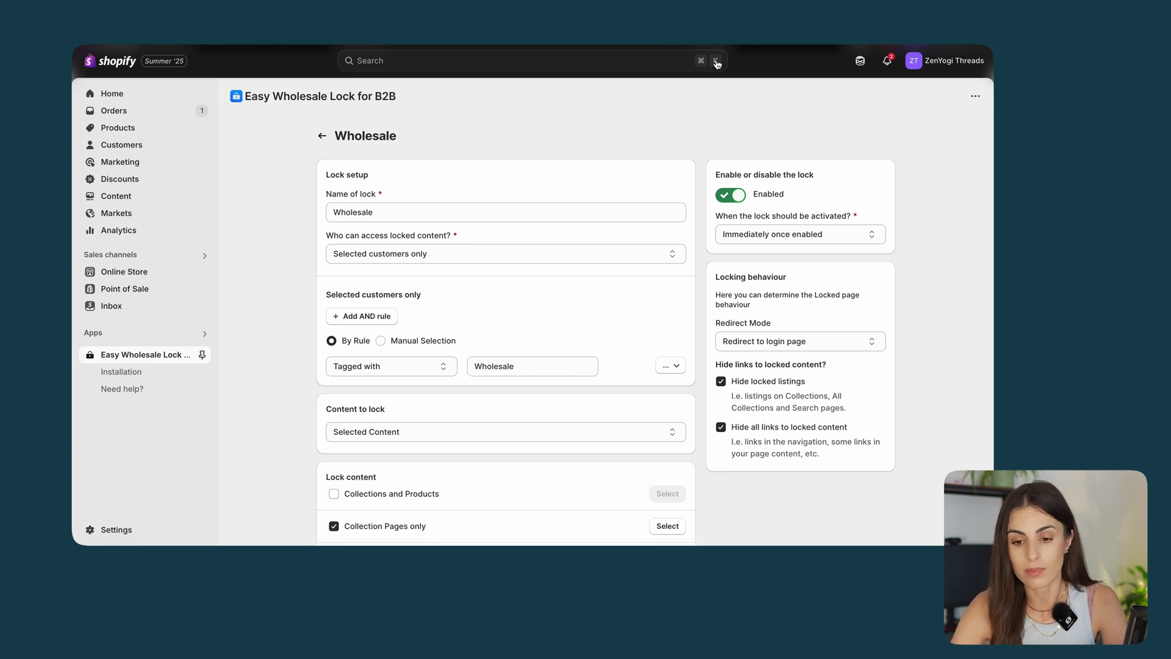
left_click(201, 272)
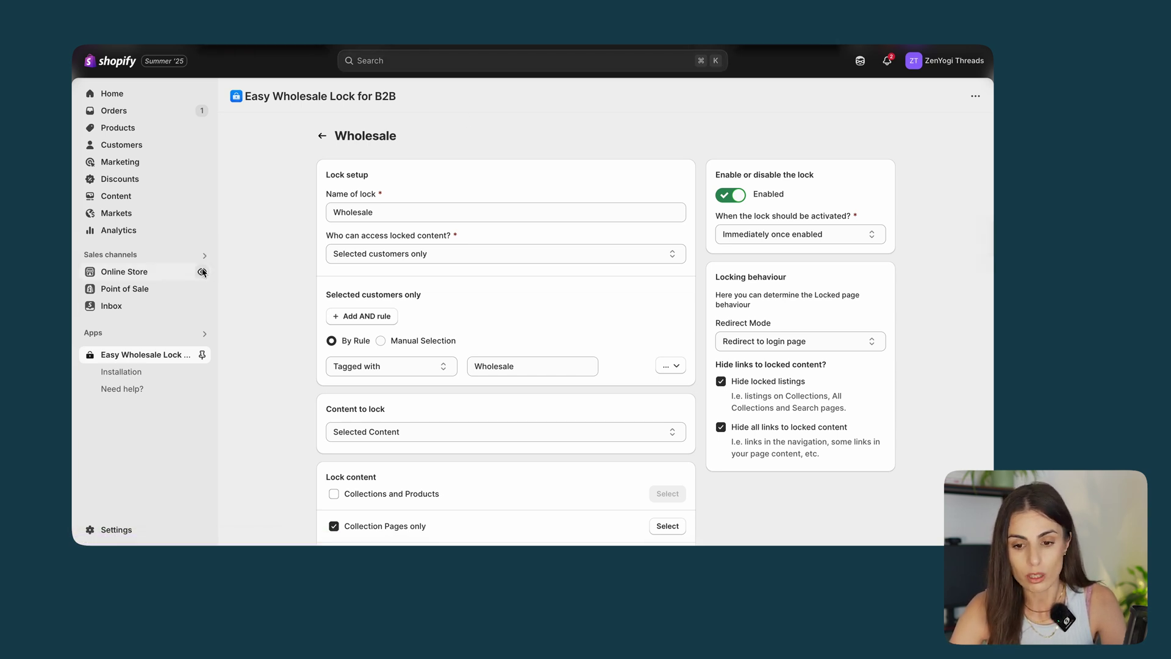